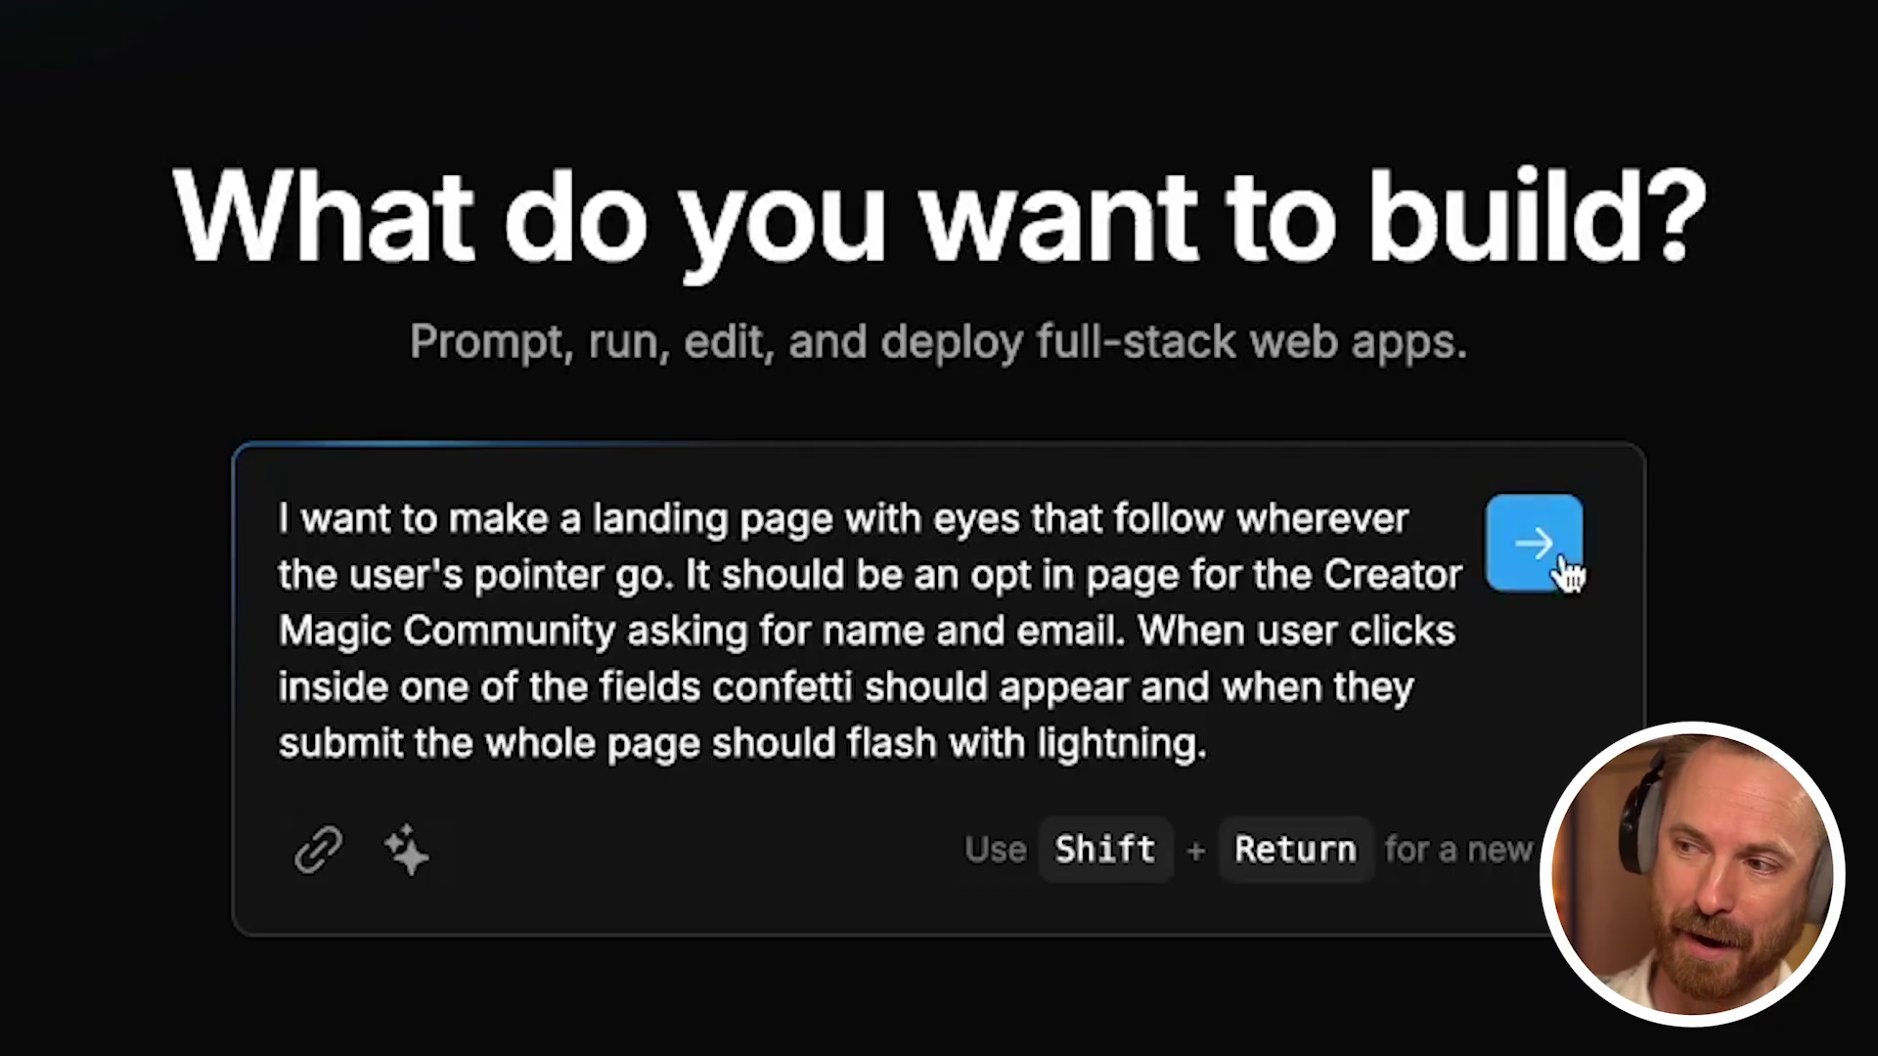
Step: Submit the Creator Magic Community landing-page prompt so Bolt generates and previews the page
left_click(1559, 556)
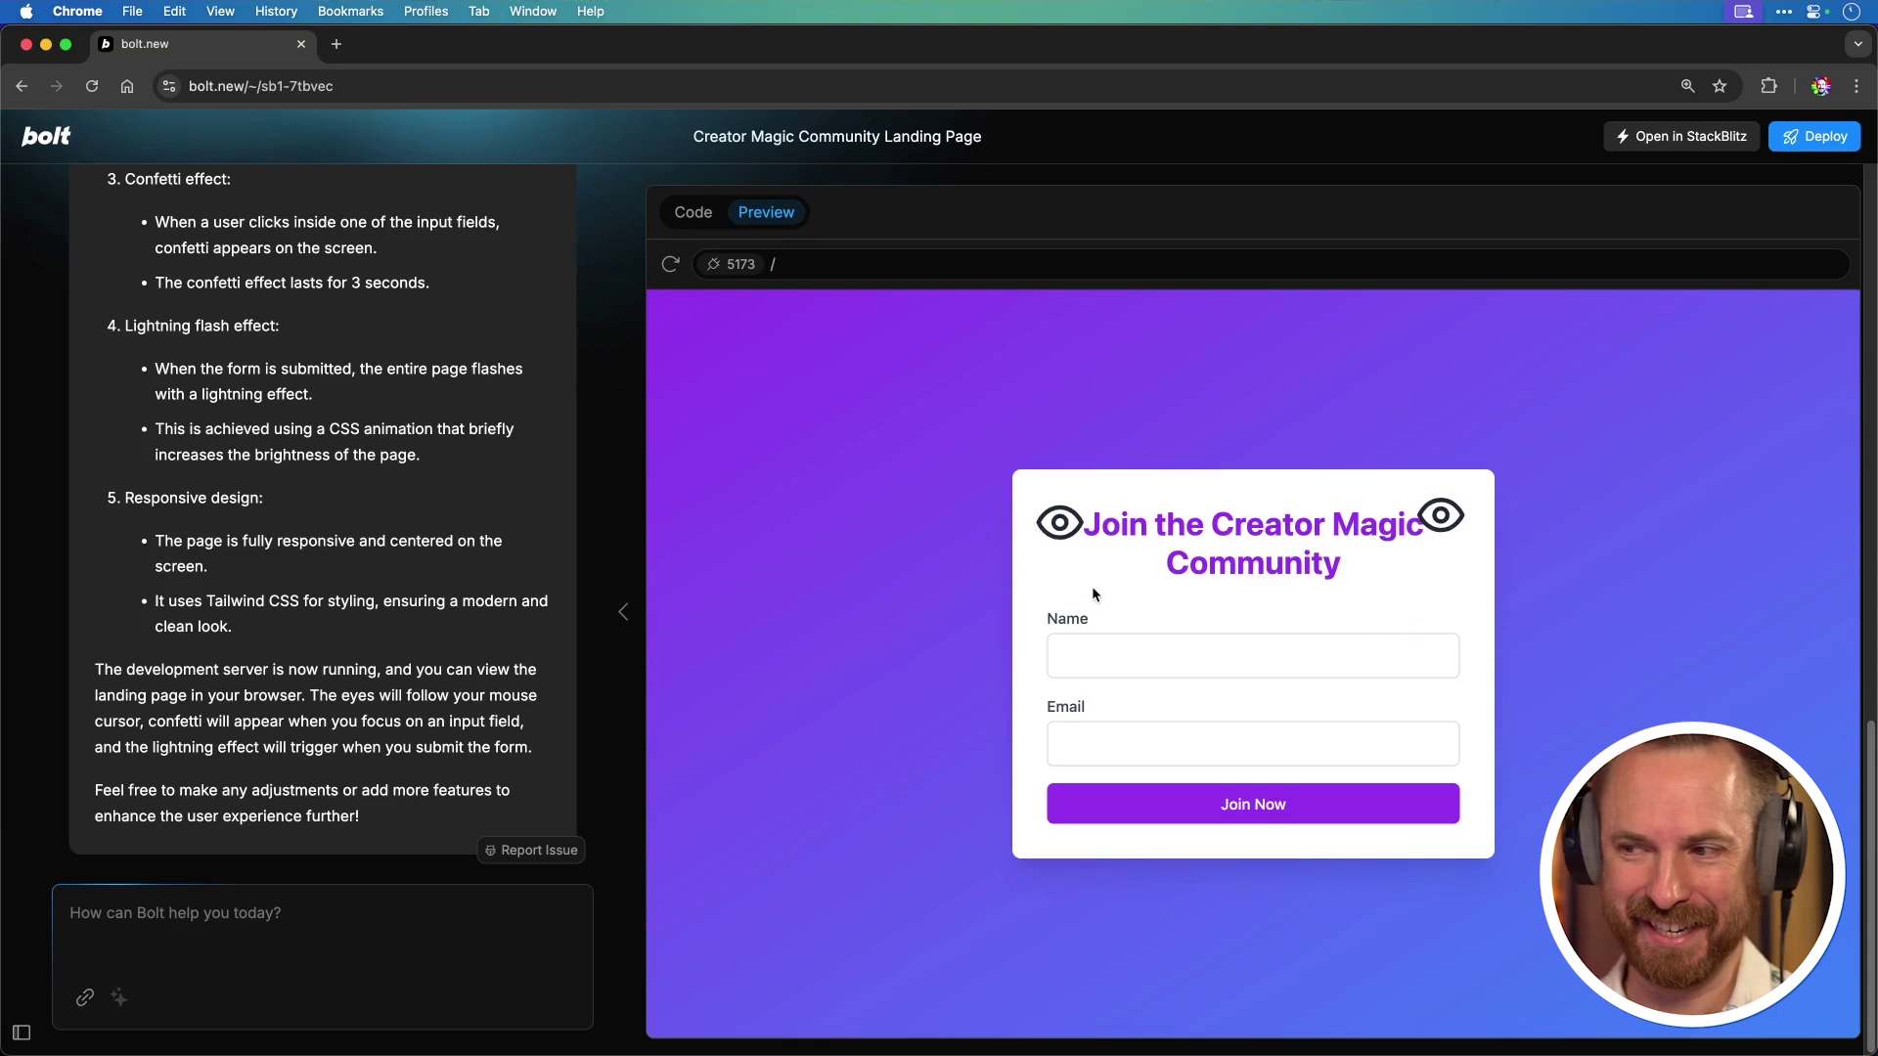
Step: Fill the preview sign-up form with a test name and e-mail, then submit it with Join Now
left_click(1104, 644)
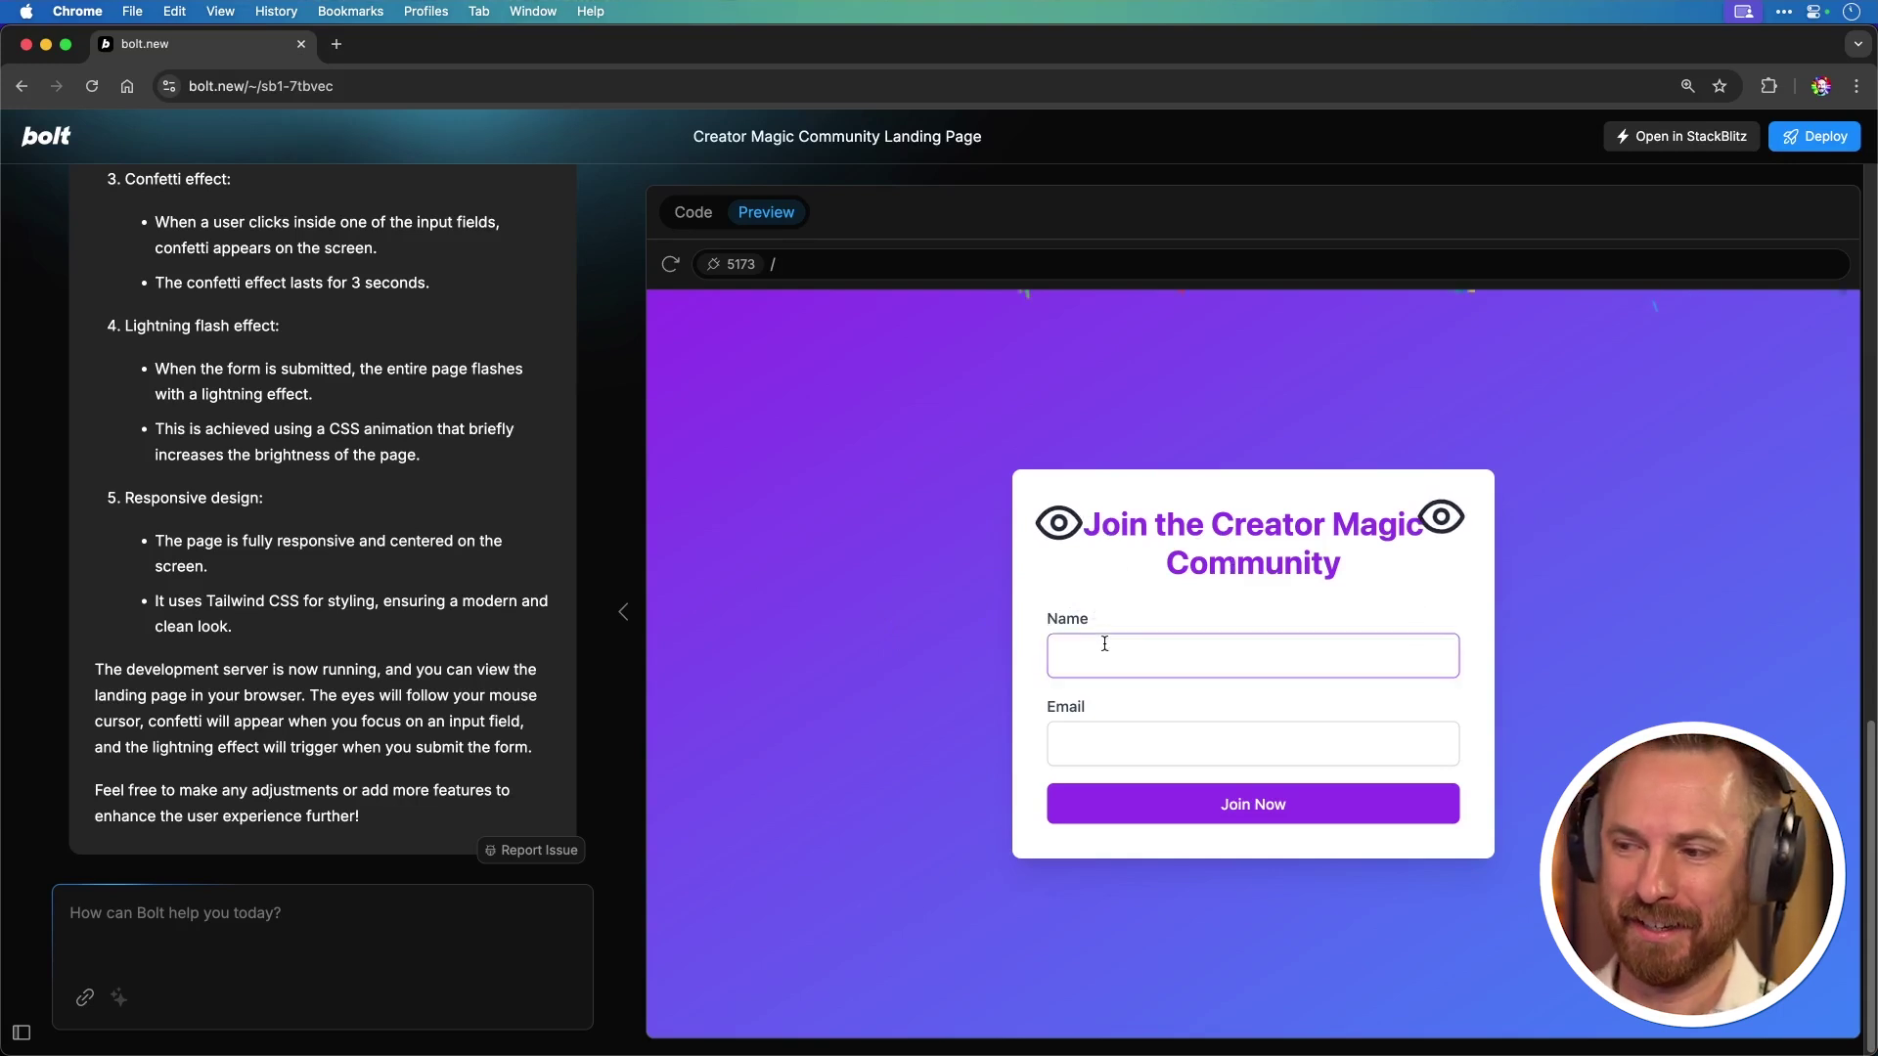
type("Mike")
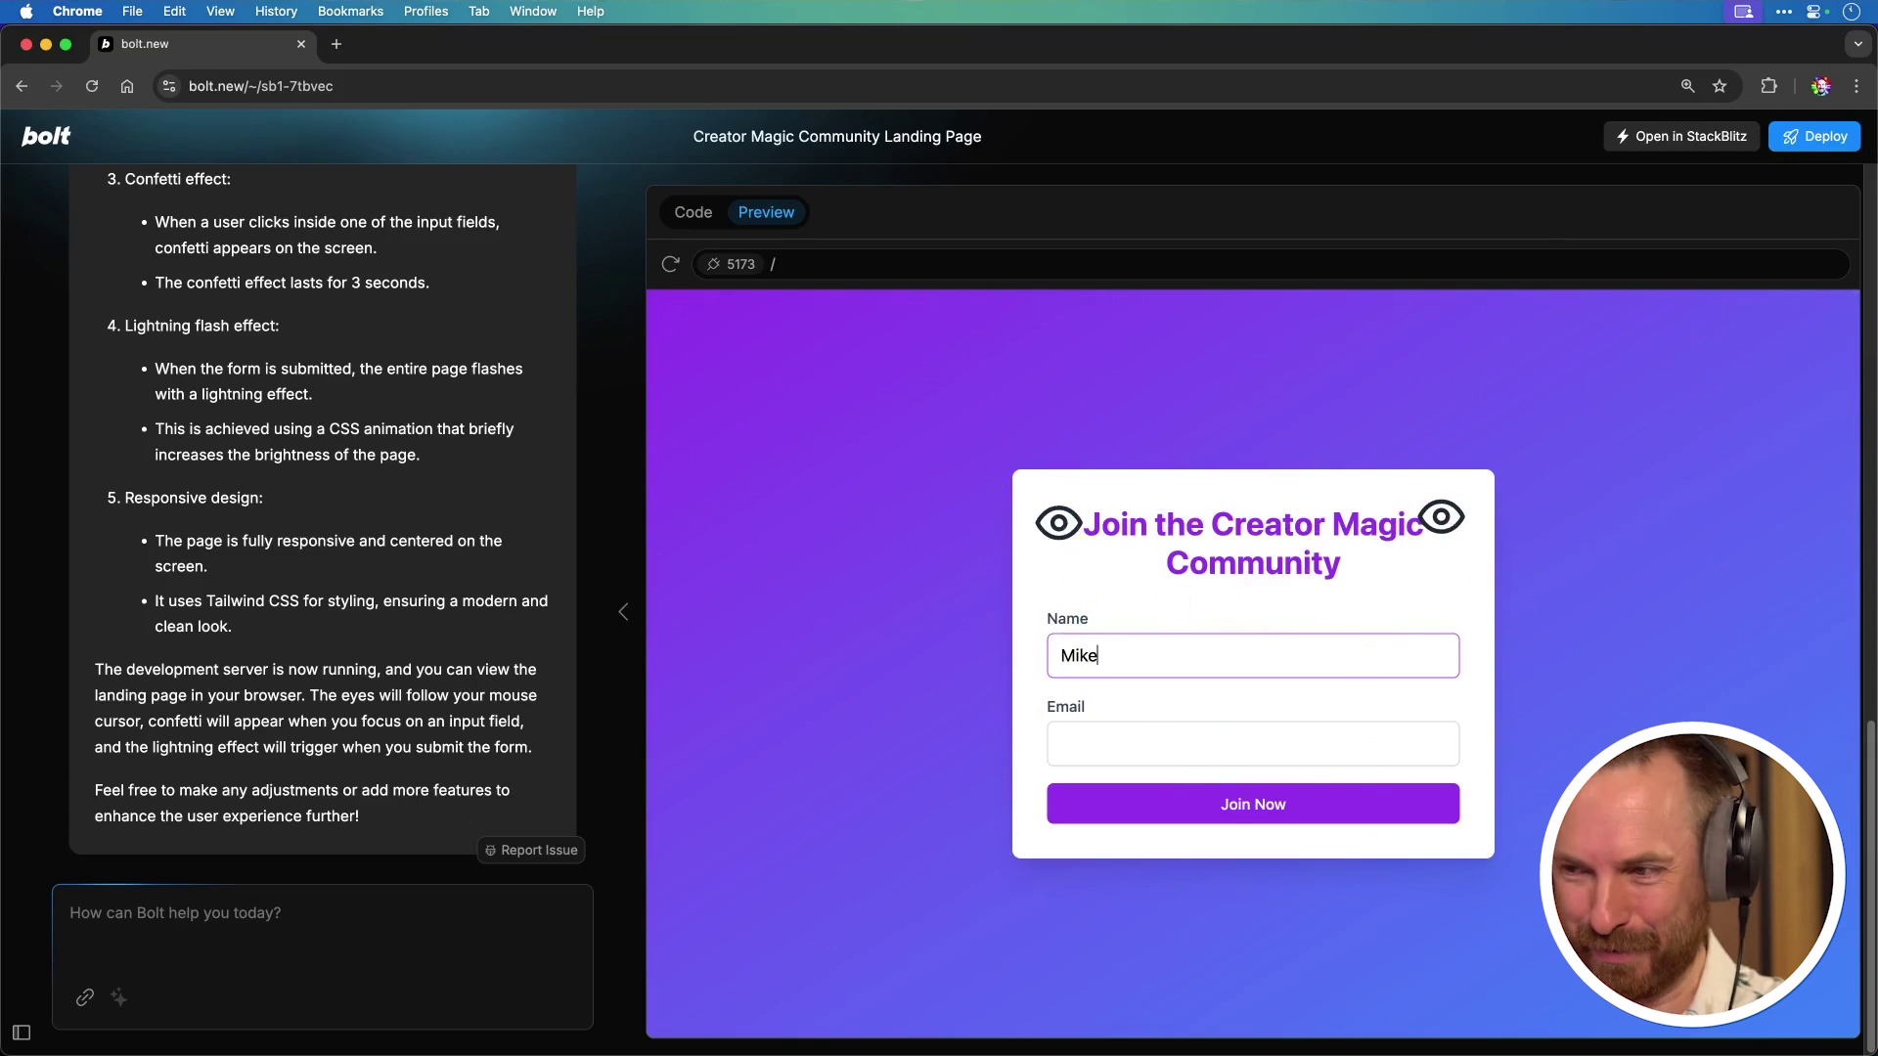
left_click(1061, 744)
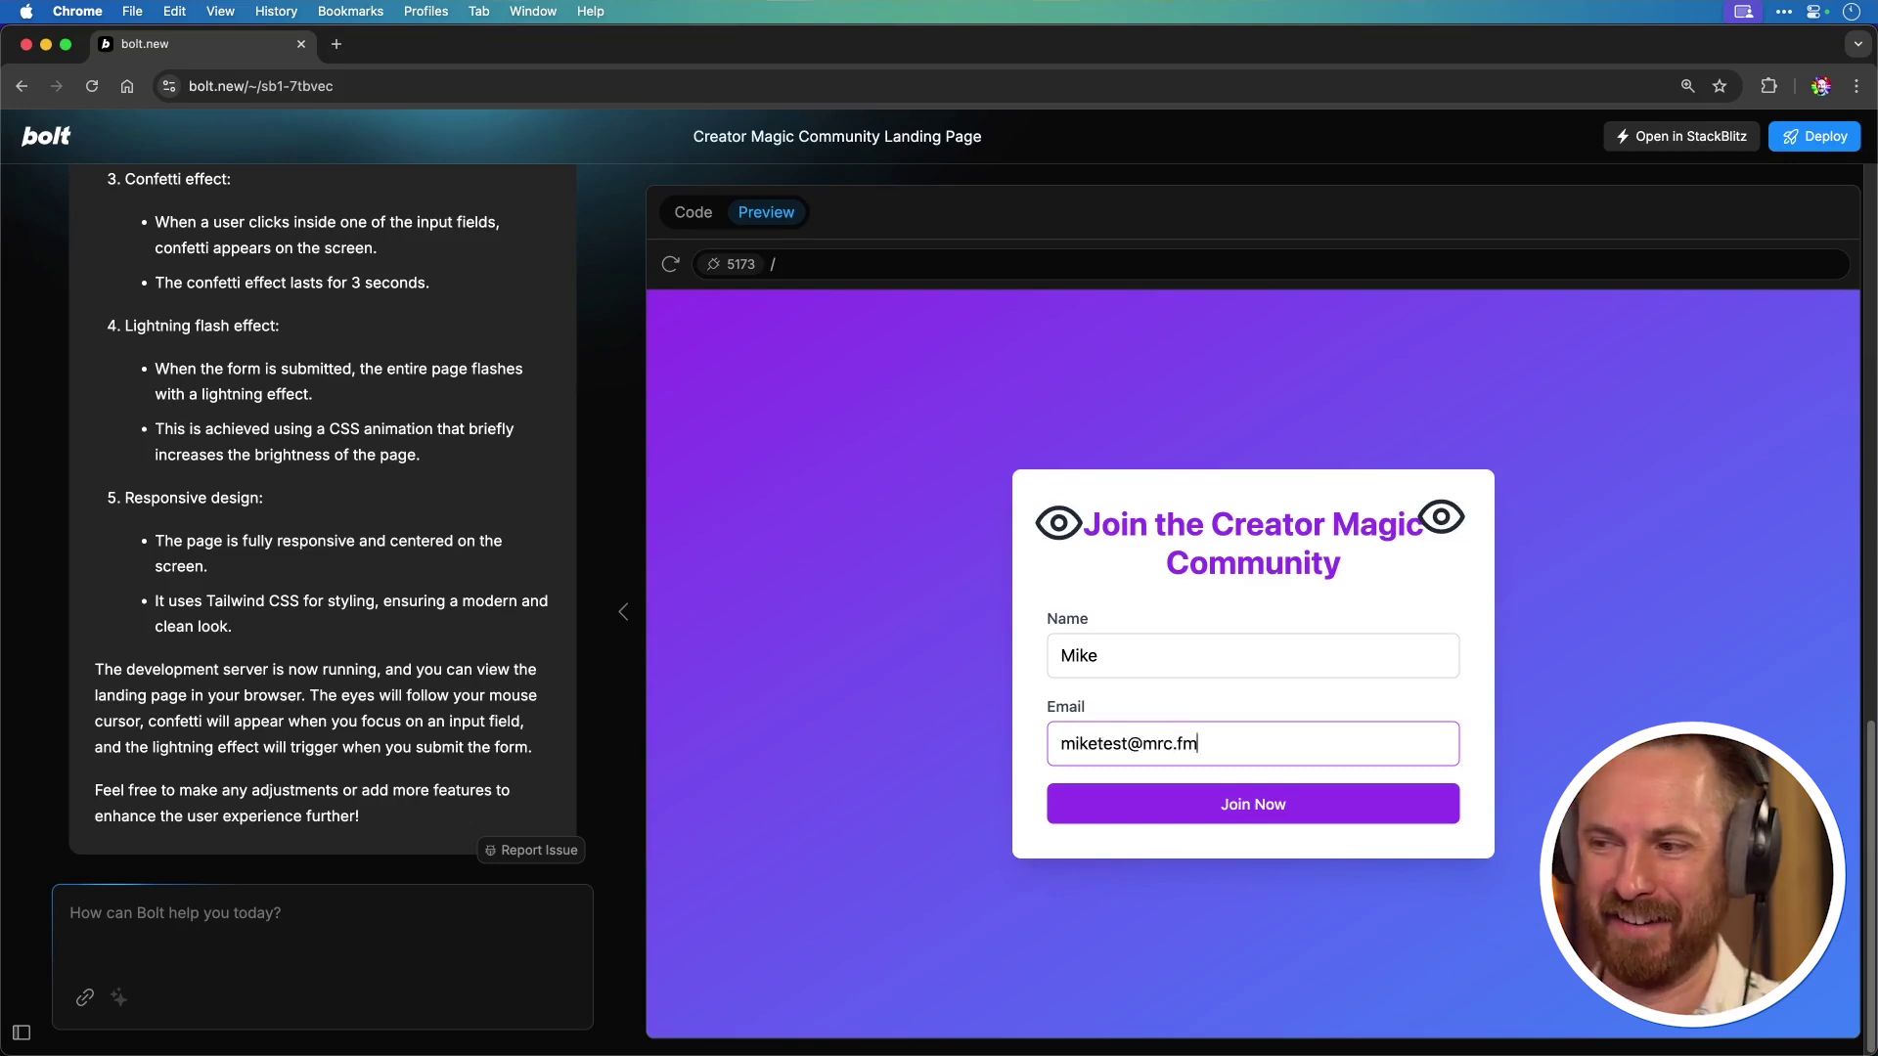
left_click(1199, 813)
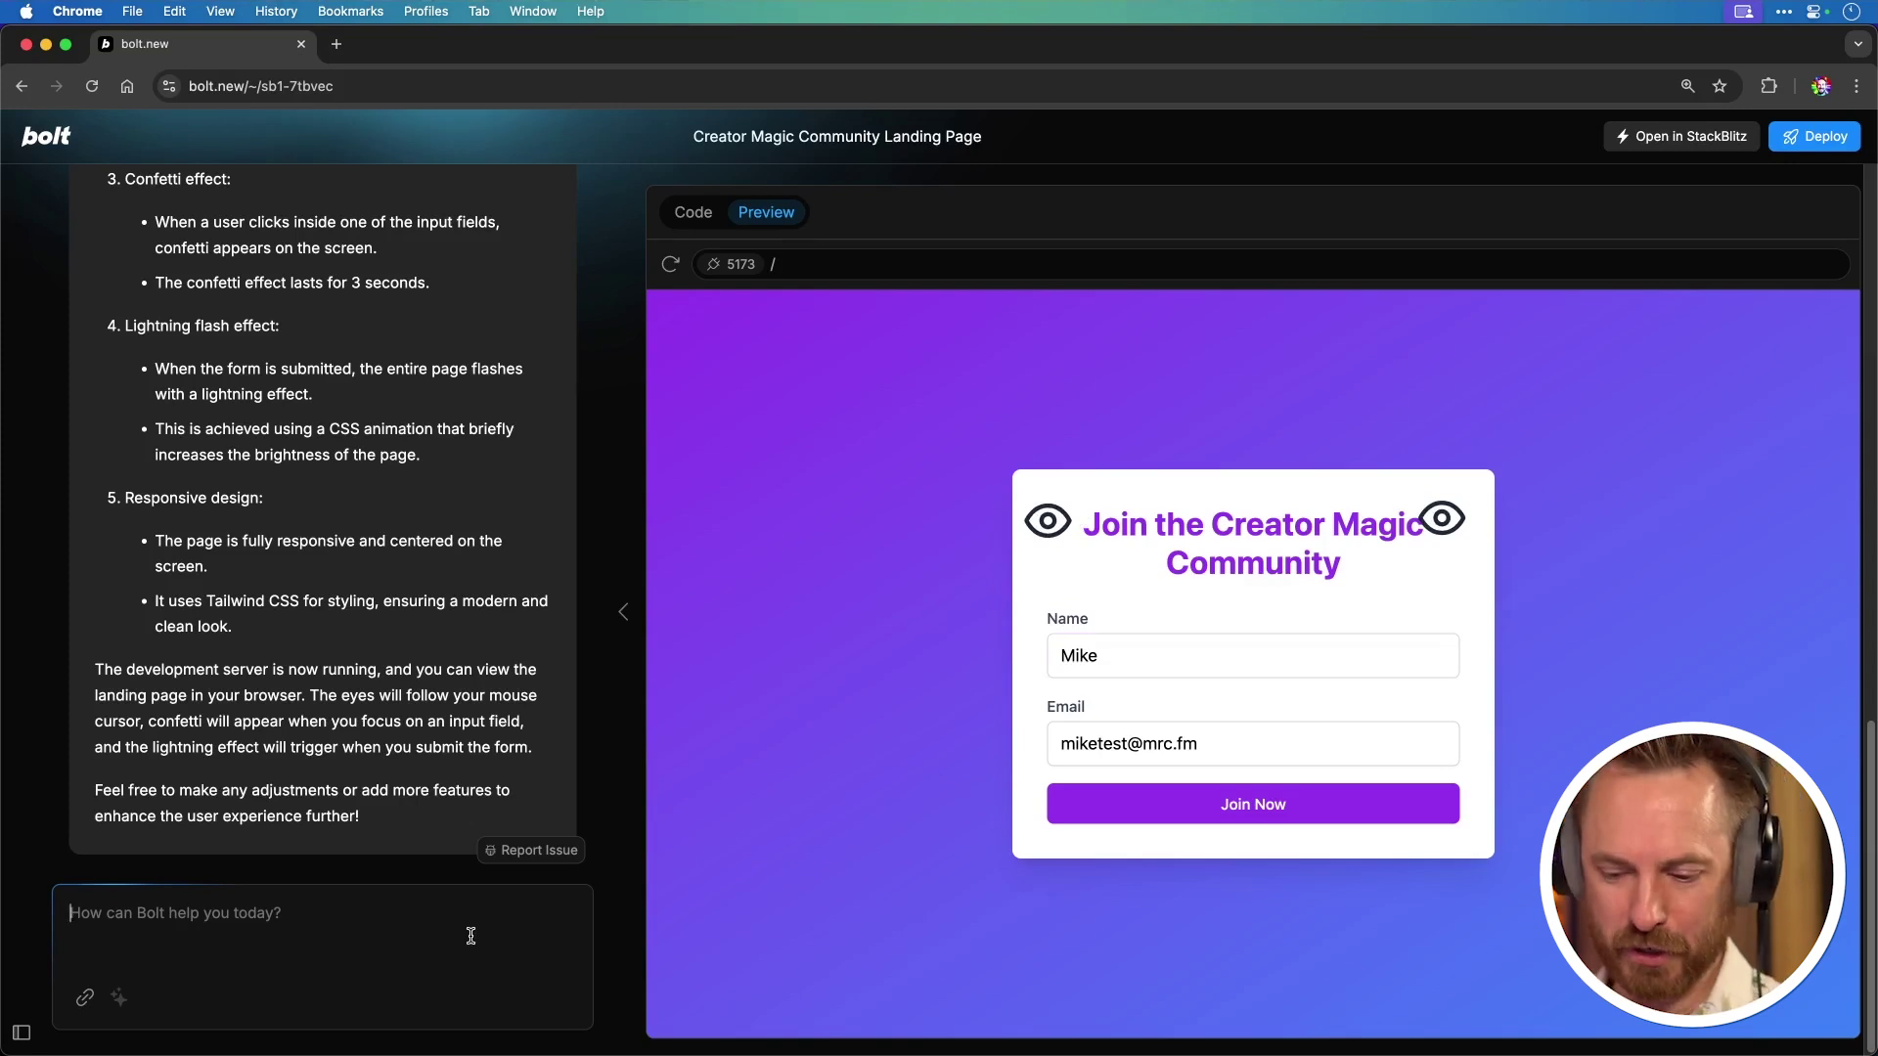
Step: Write the request 'Move the eyes to the top of the screen. make confetti disappear'
left_click(471, 936)
type("Move the eyes to the")
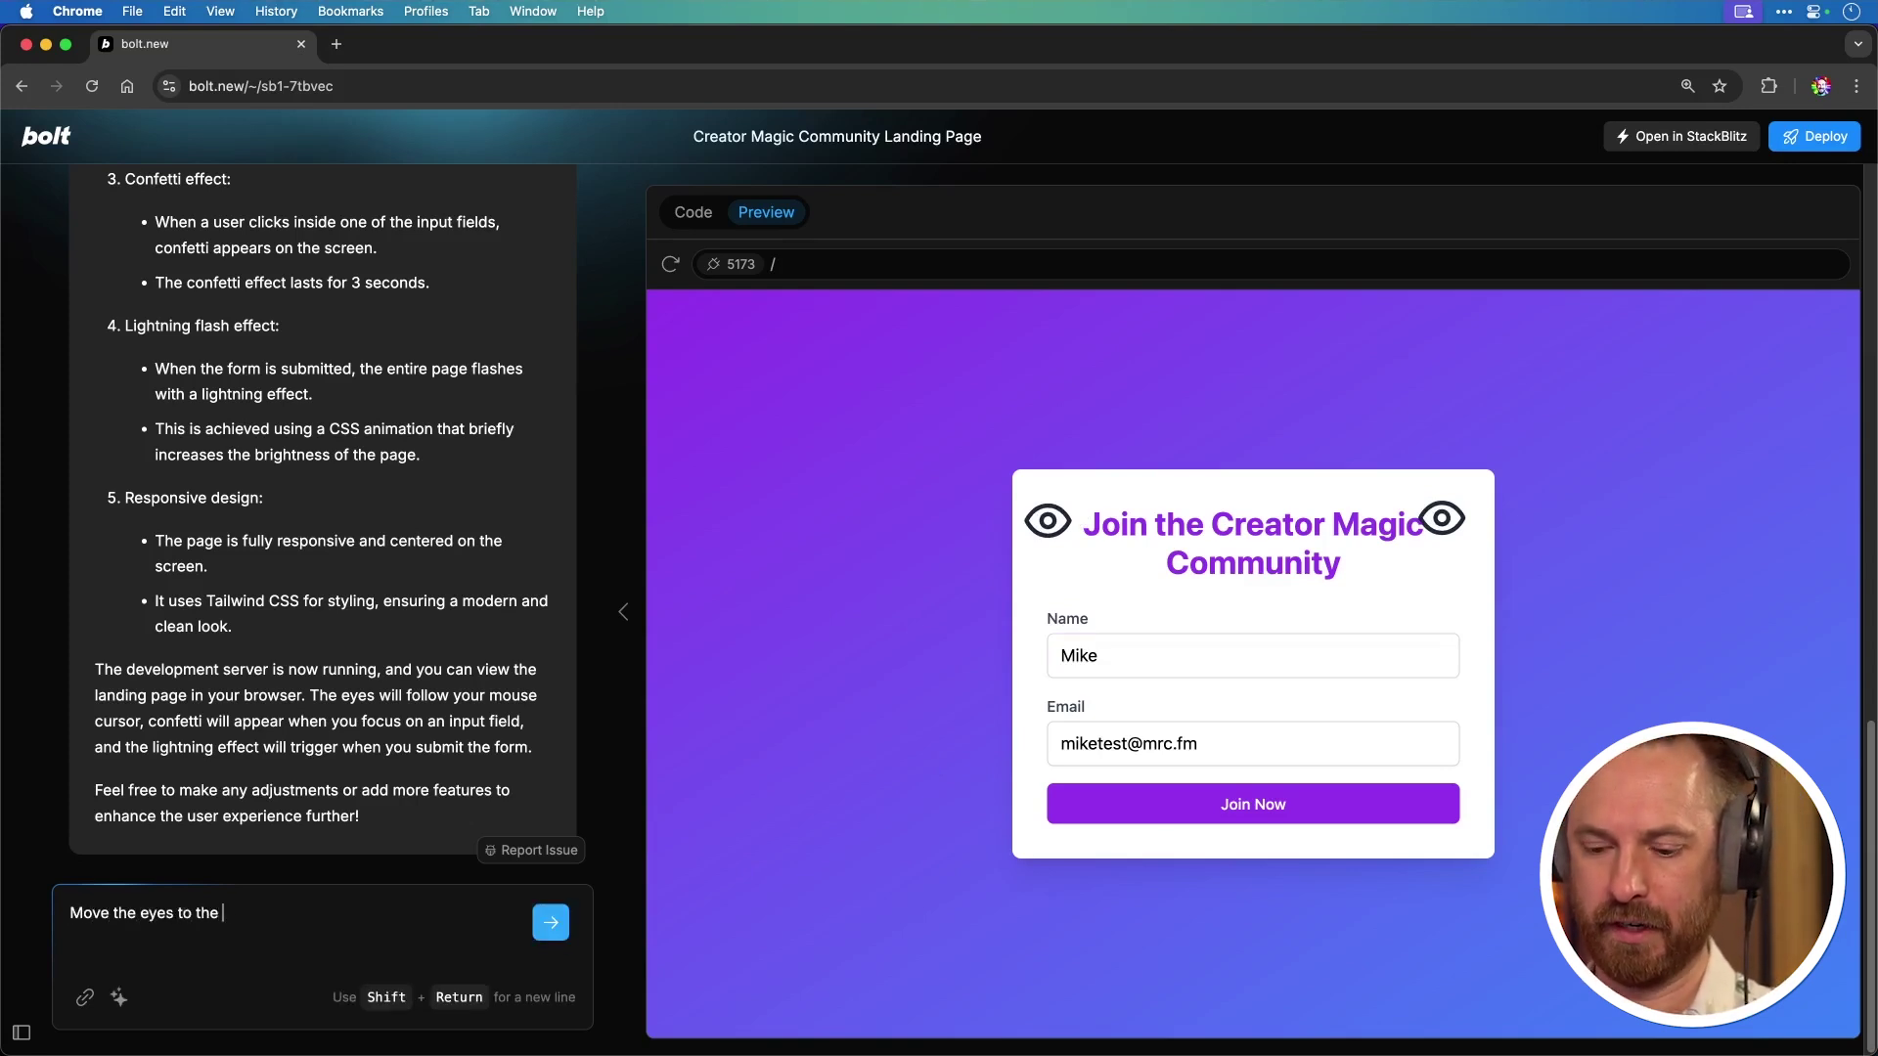
type(" top of the screen. make confetti di")
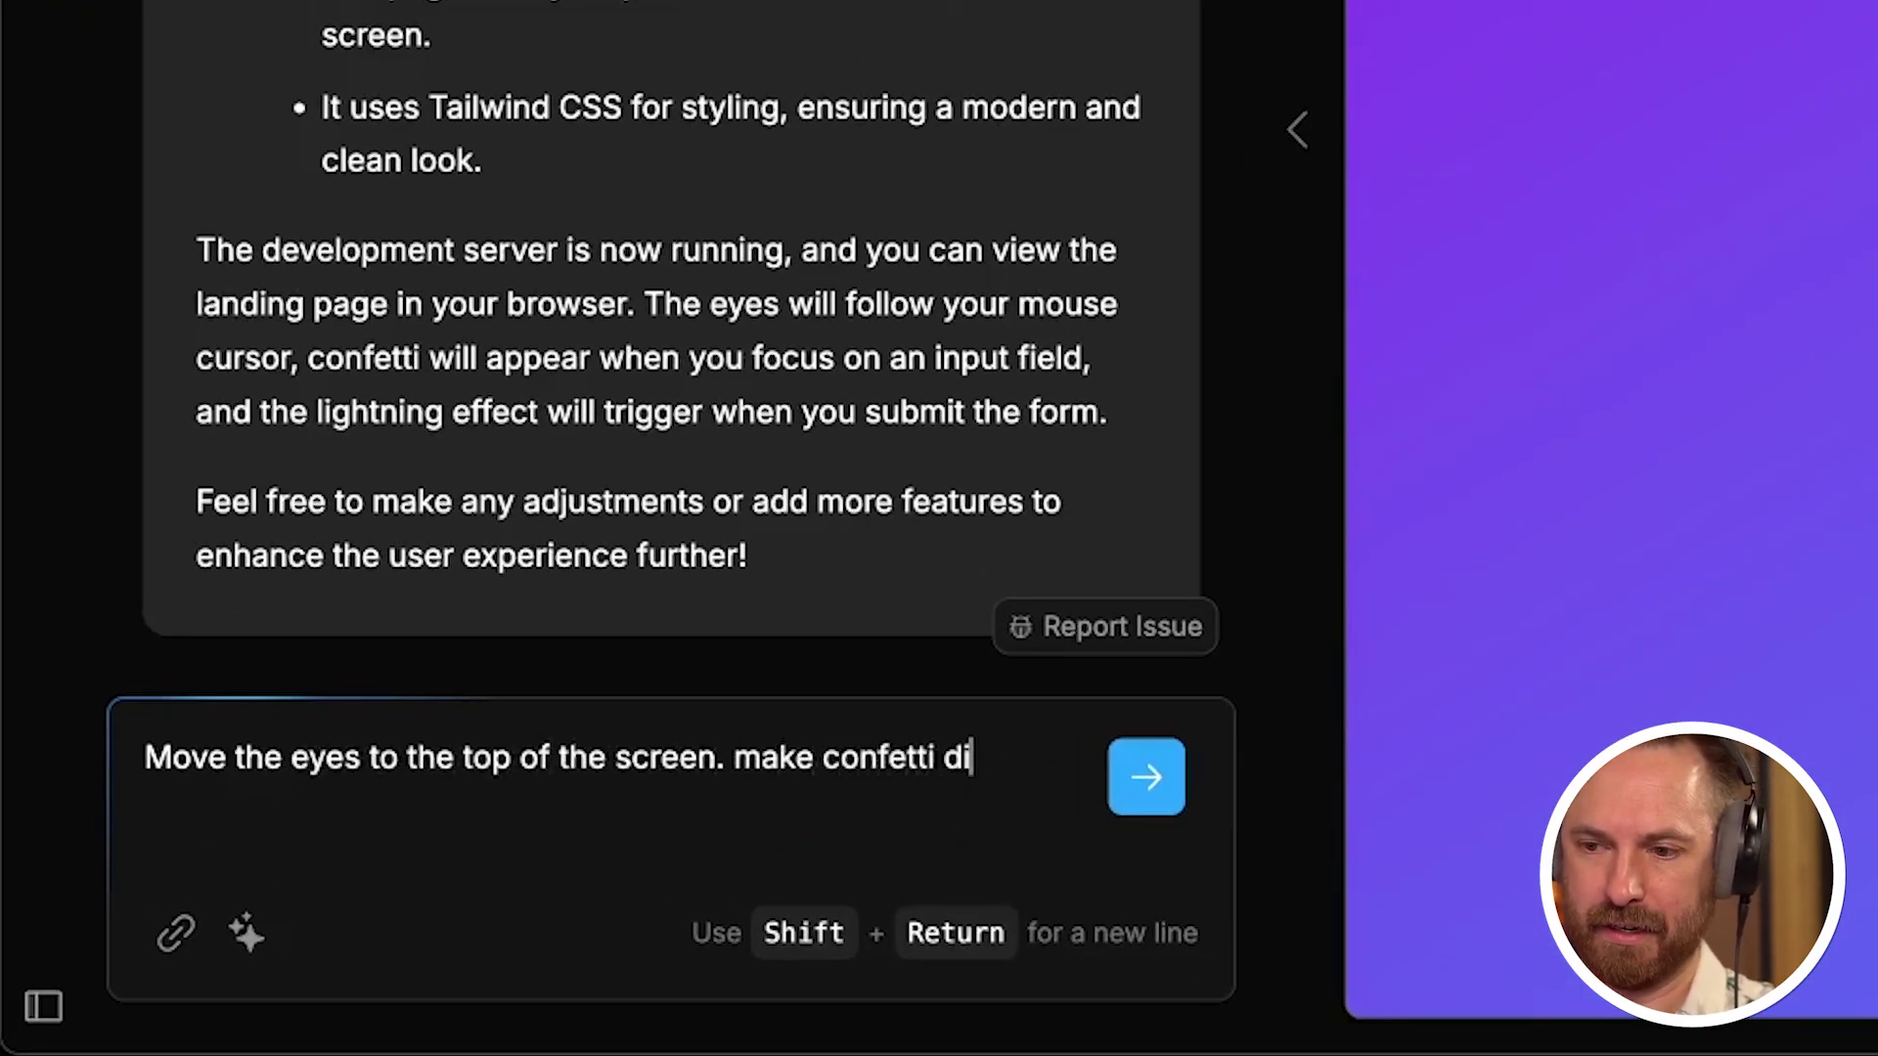
type("sappear smother and make flash more lightning like")
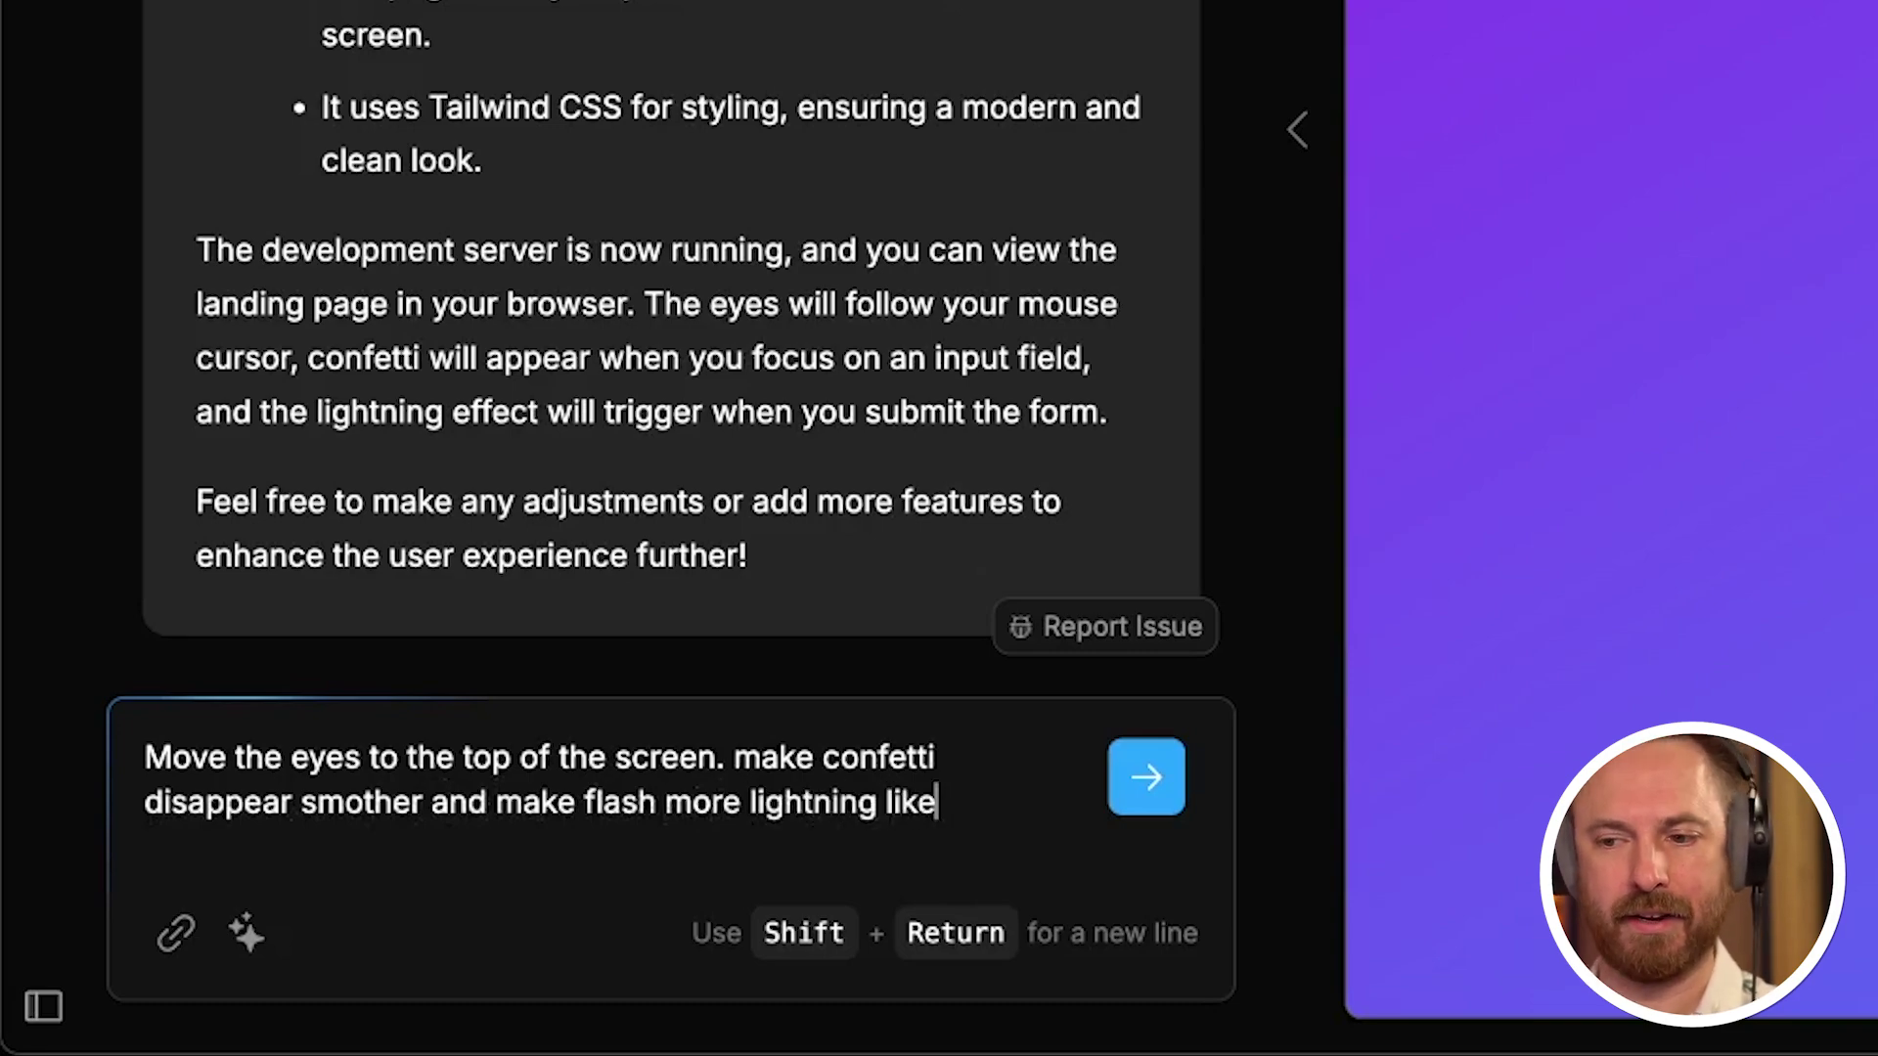
Step: Send the change request, then re-enter a test e-mail in the updated preview form
key("Return")
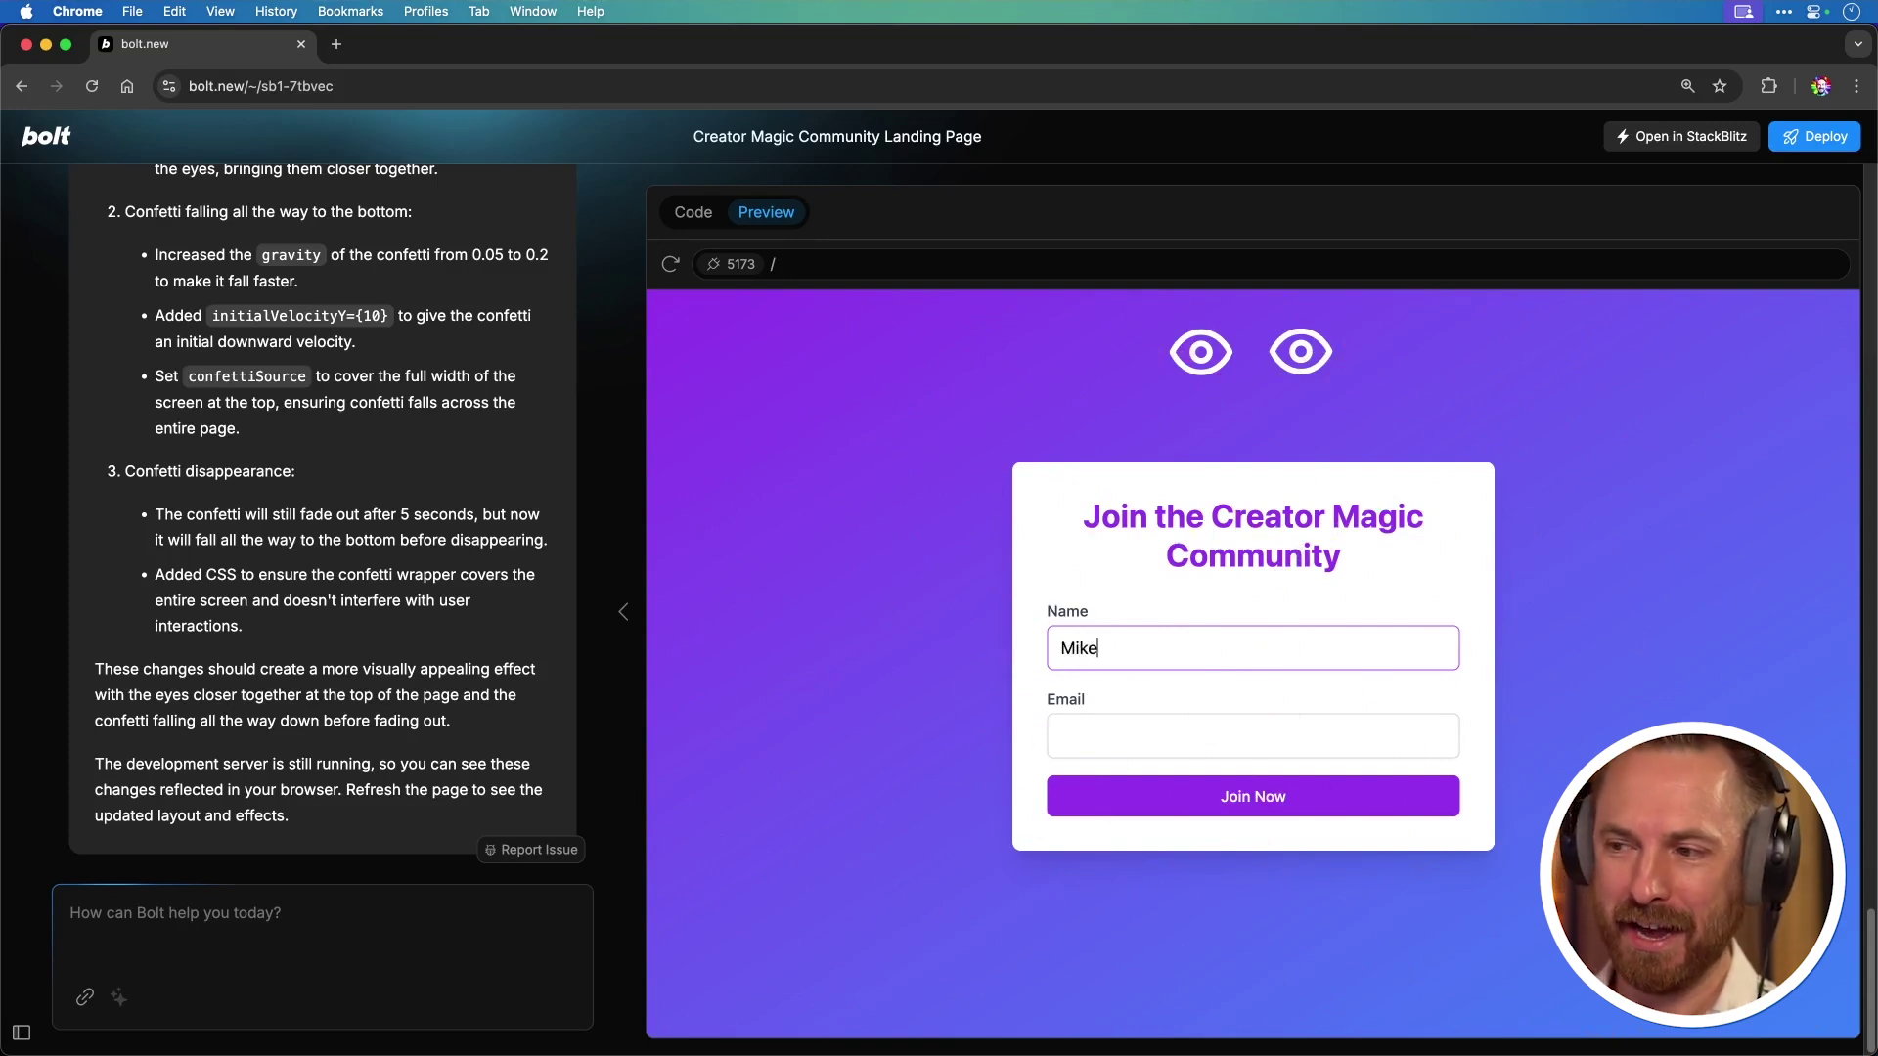
key("Tab")
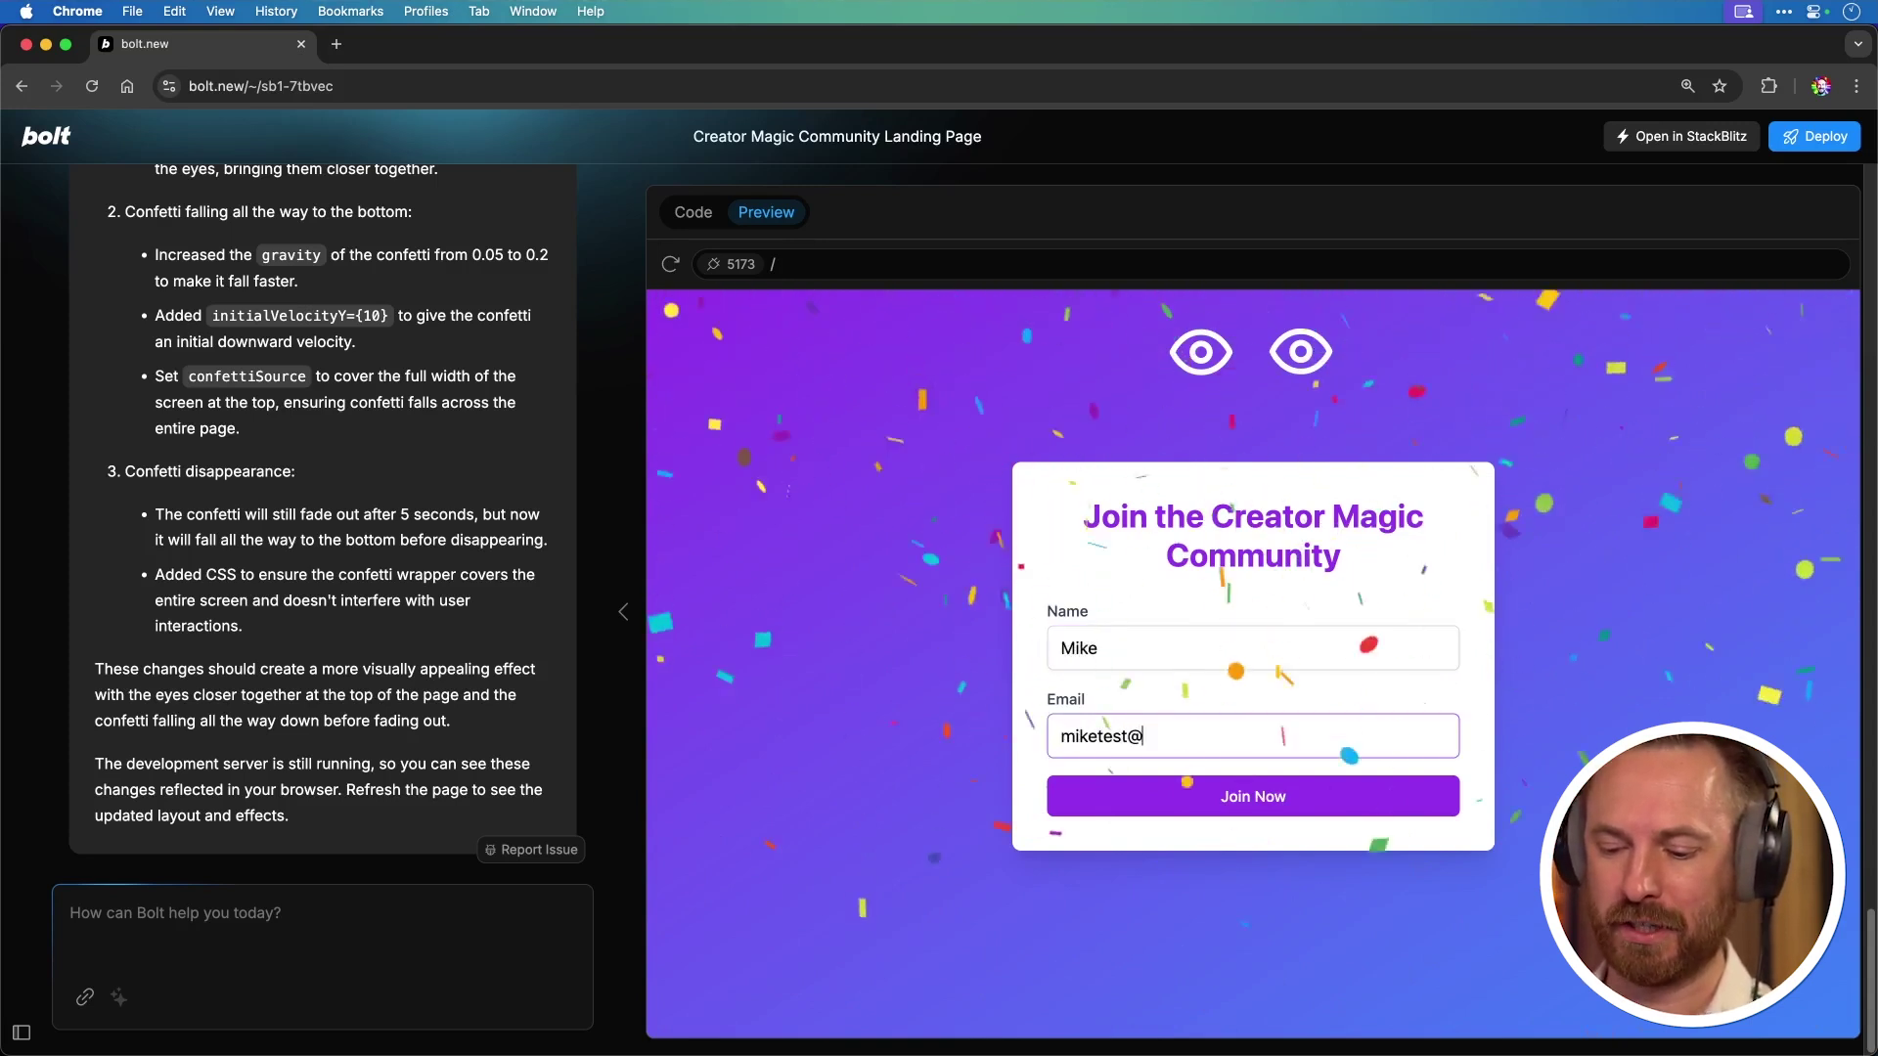
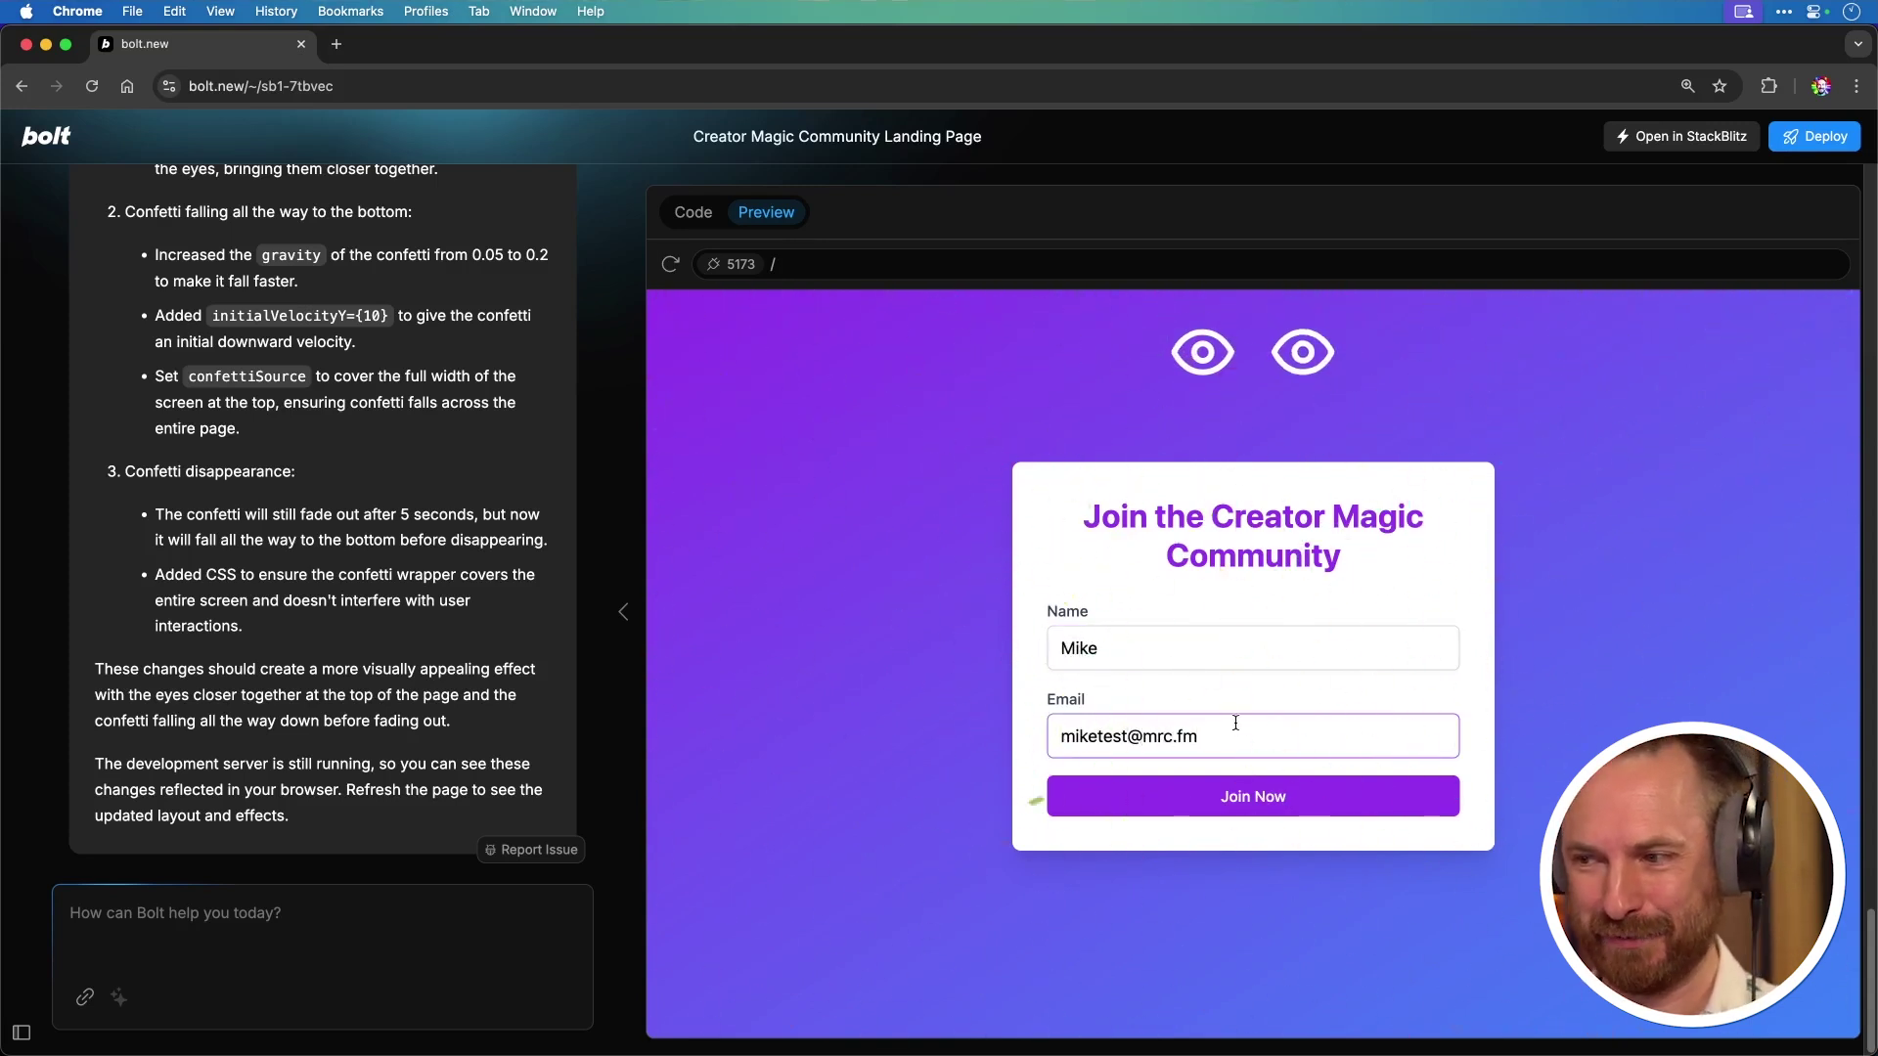
Step: Submit the updated sign-up form to see the new lightning flash effect
left_click(1225, 794)
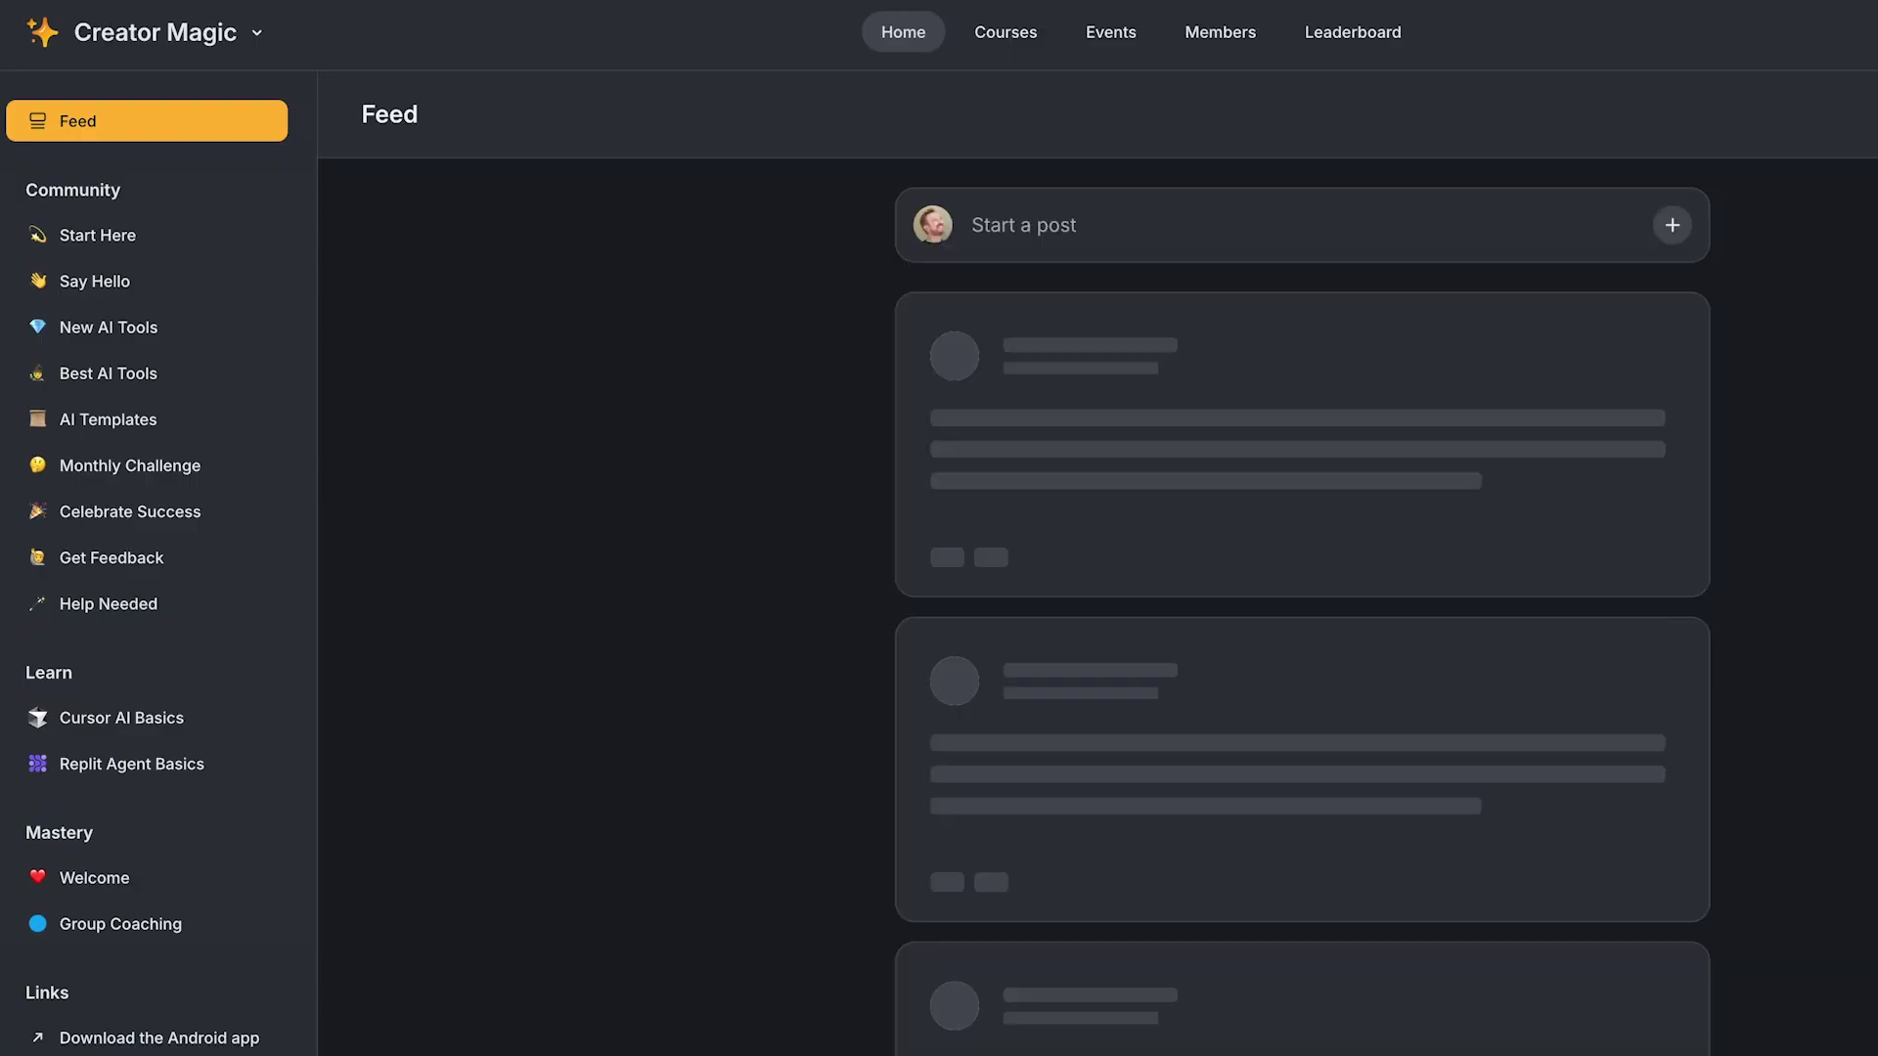
Step: Visit the Start Here channel, then view the Courses page zoomed in
left_click(115, 237)
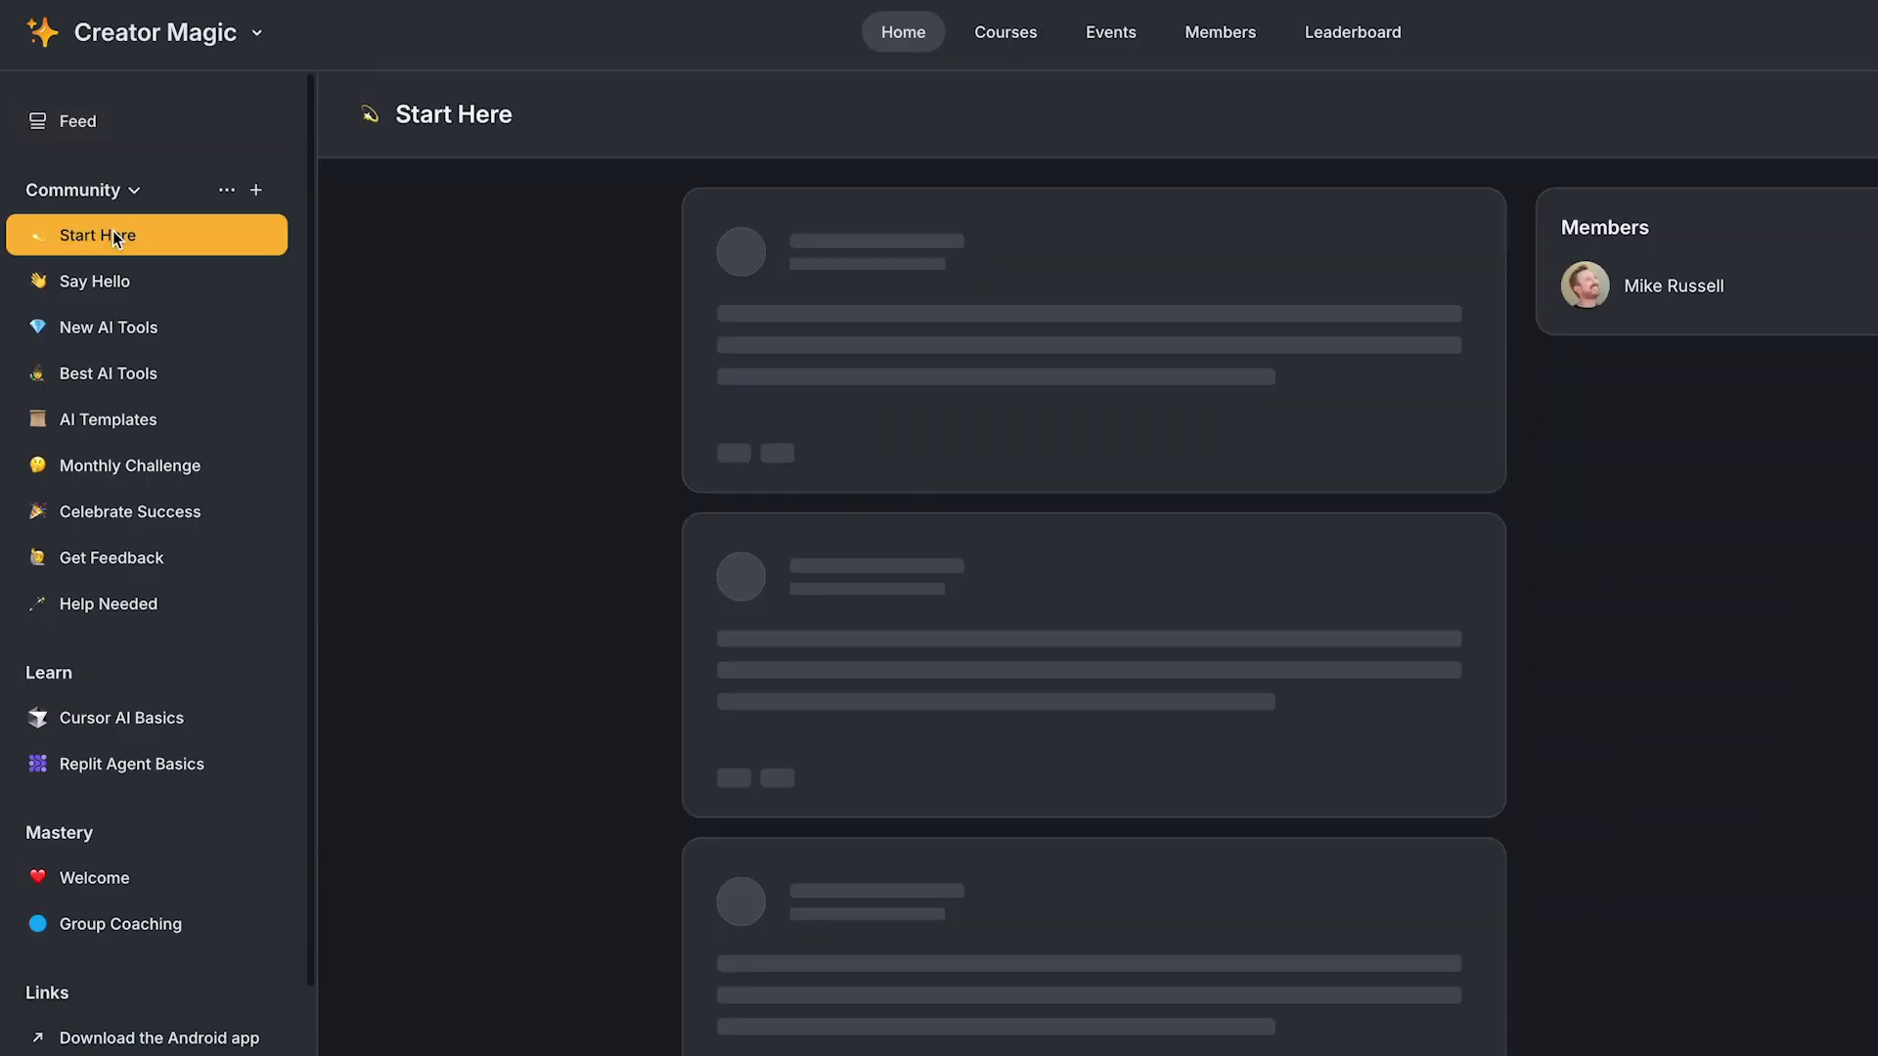
left_click(1044, 31)
key("ctrl+plus")
key("ctrl+plus")
key("ctrl+plus")
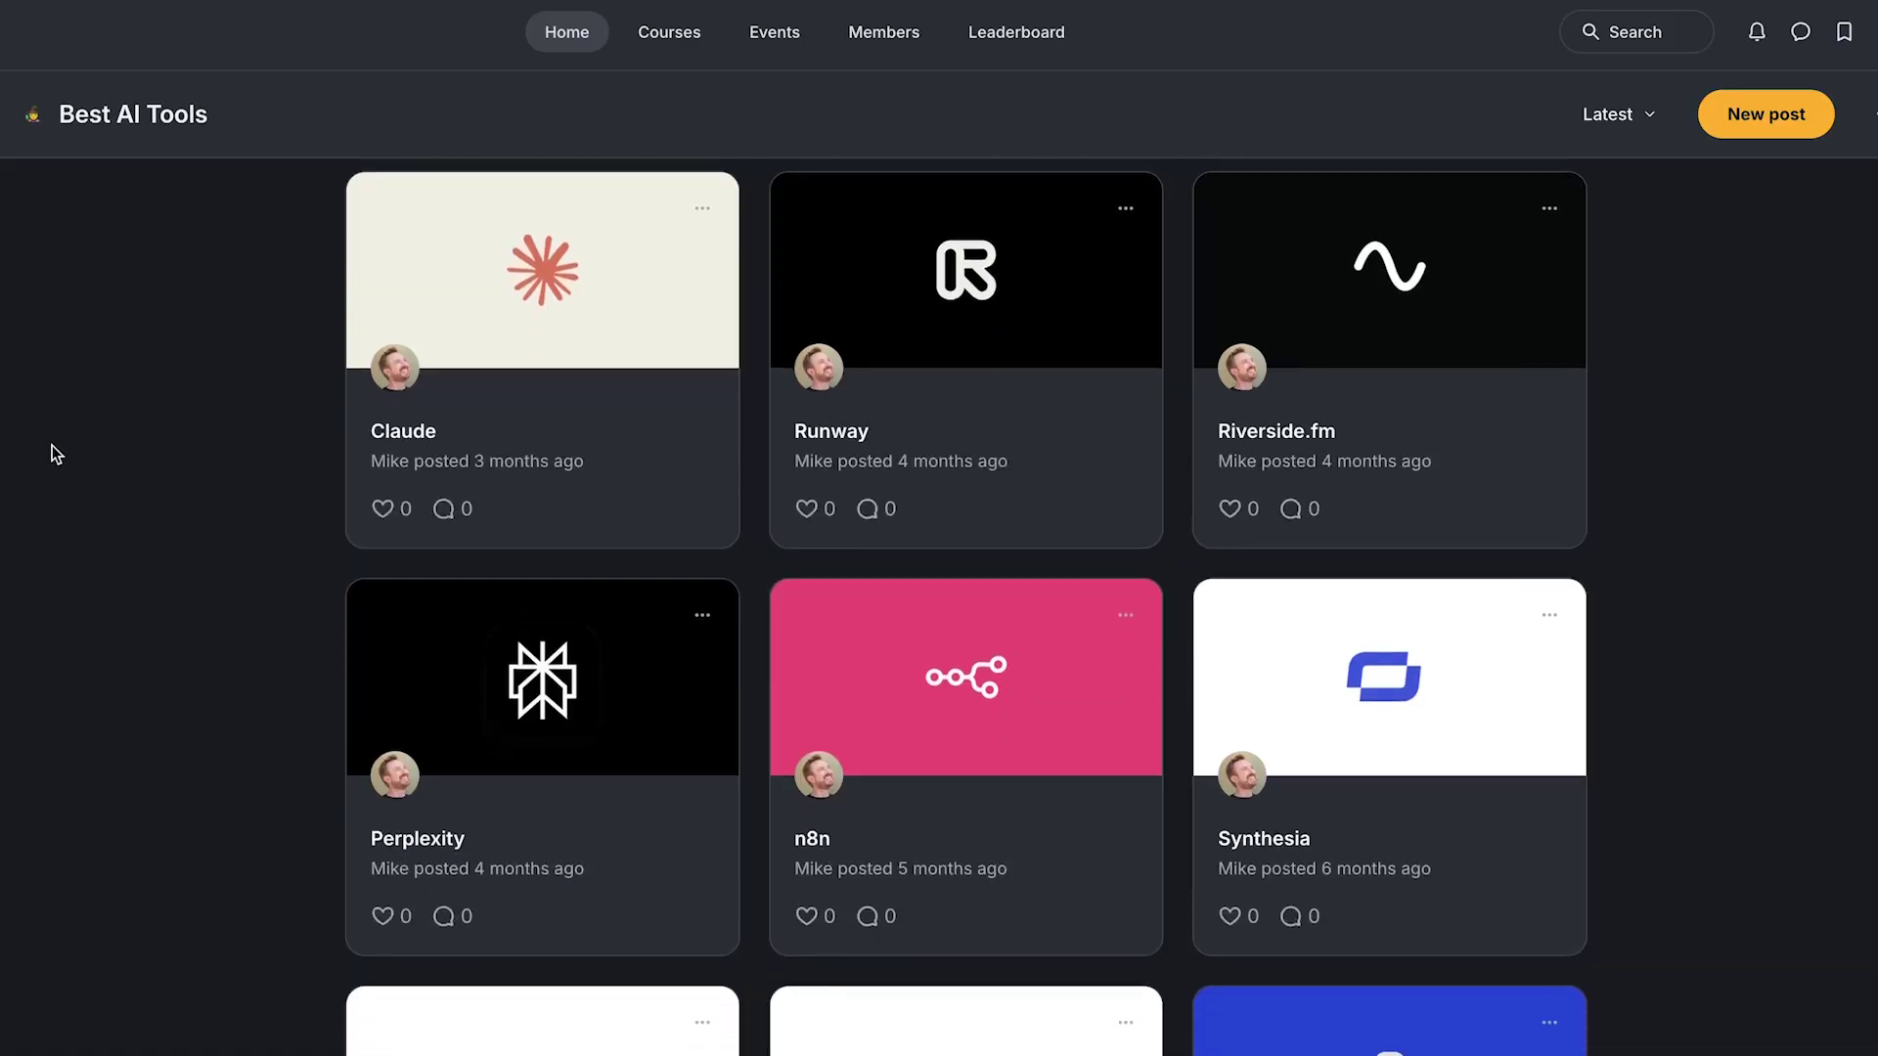
Step: Scroll the AI Content Helper document list (ai community, ai tools, replit agent)
scroll(50, 444, "down", 4)
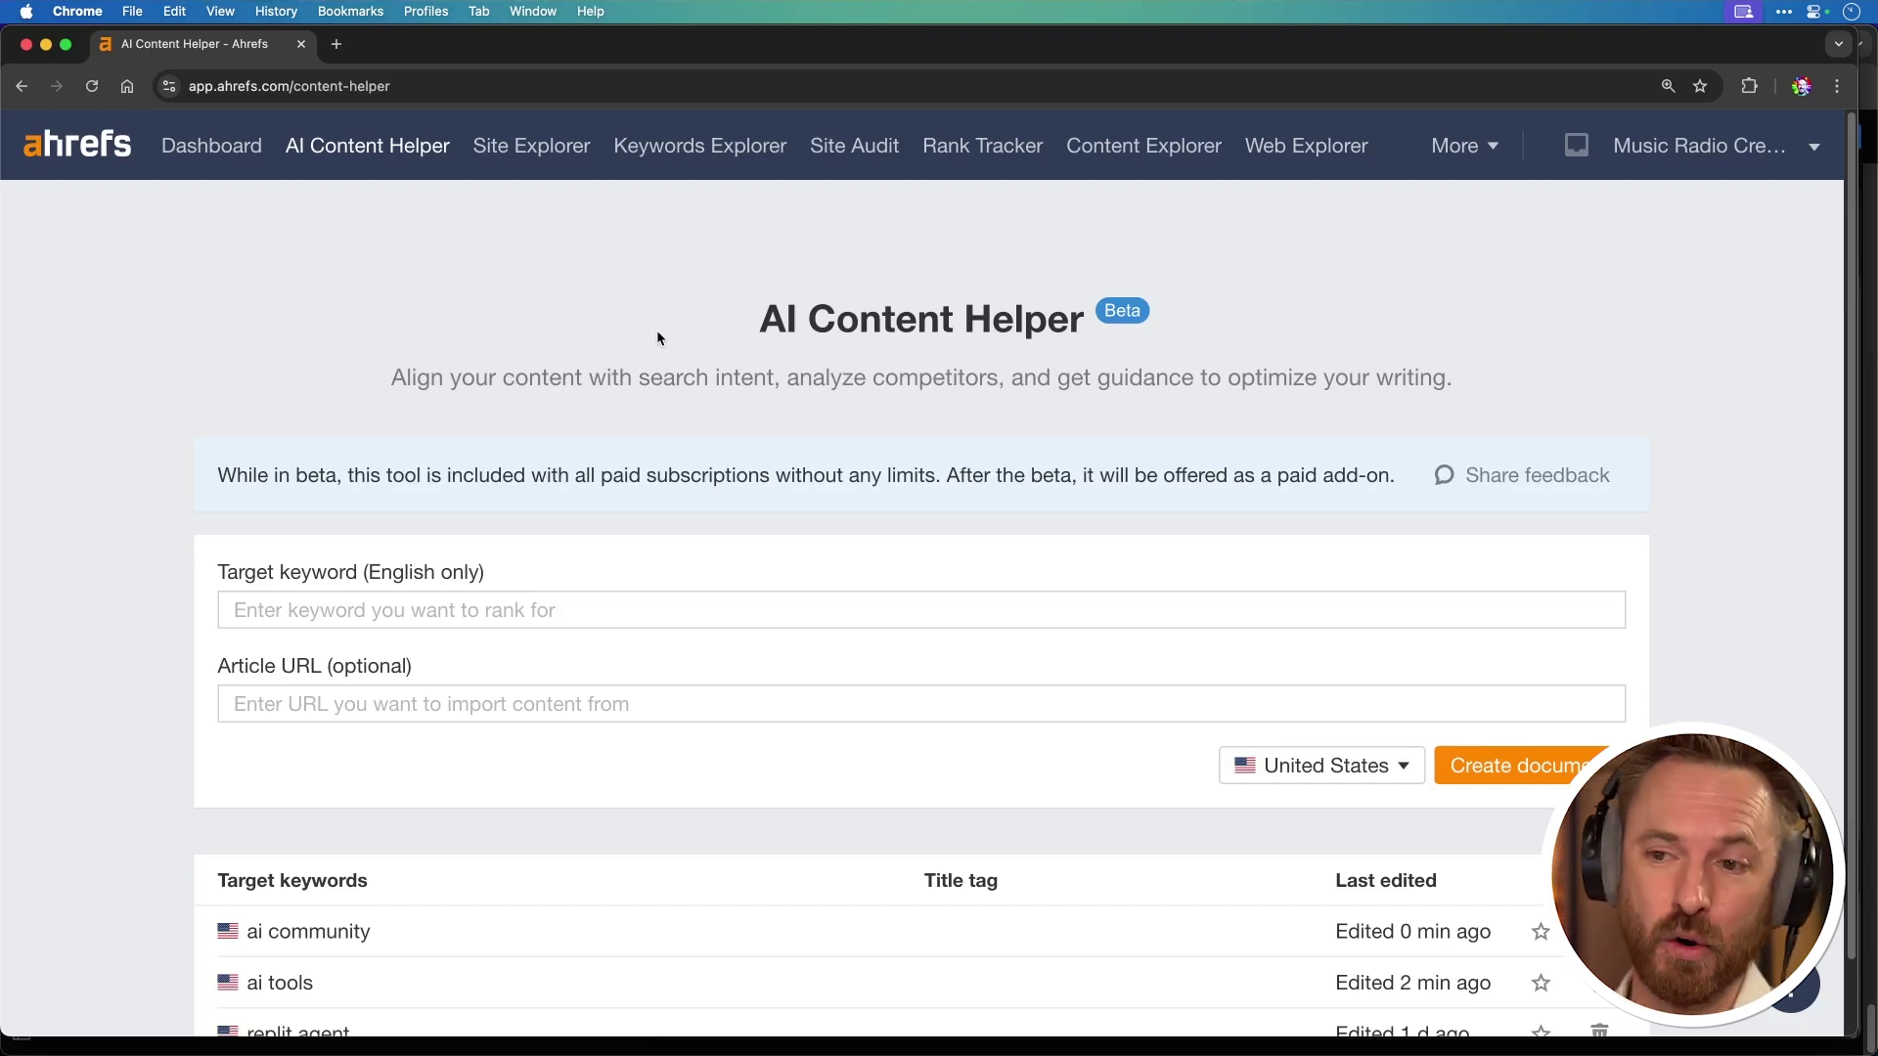
Step: Enter 'ai voices' as the target keyword for the United States
left_click(537, 598)
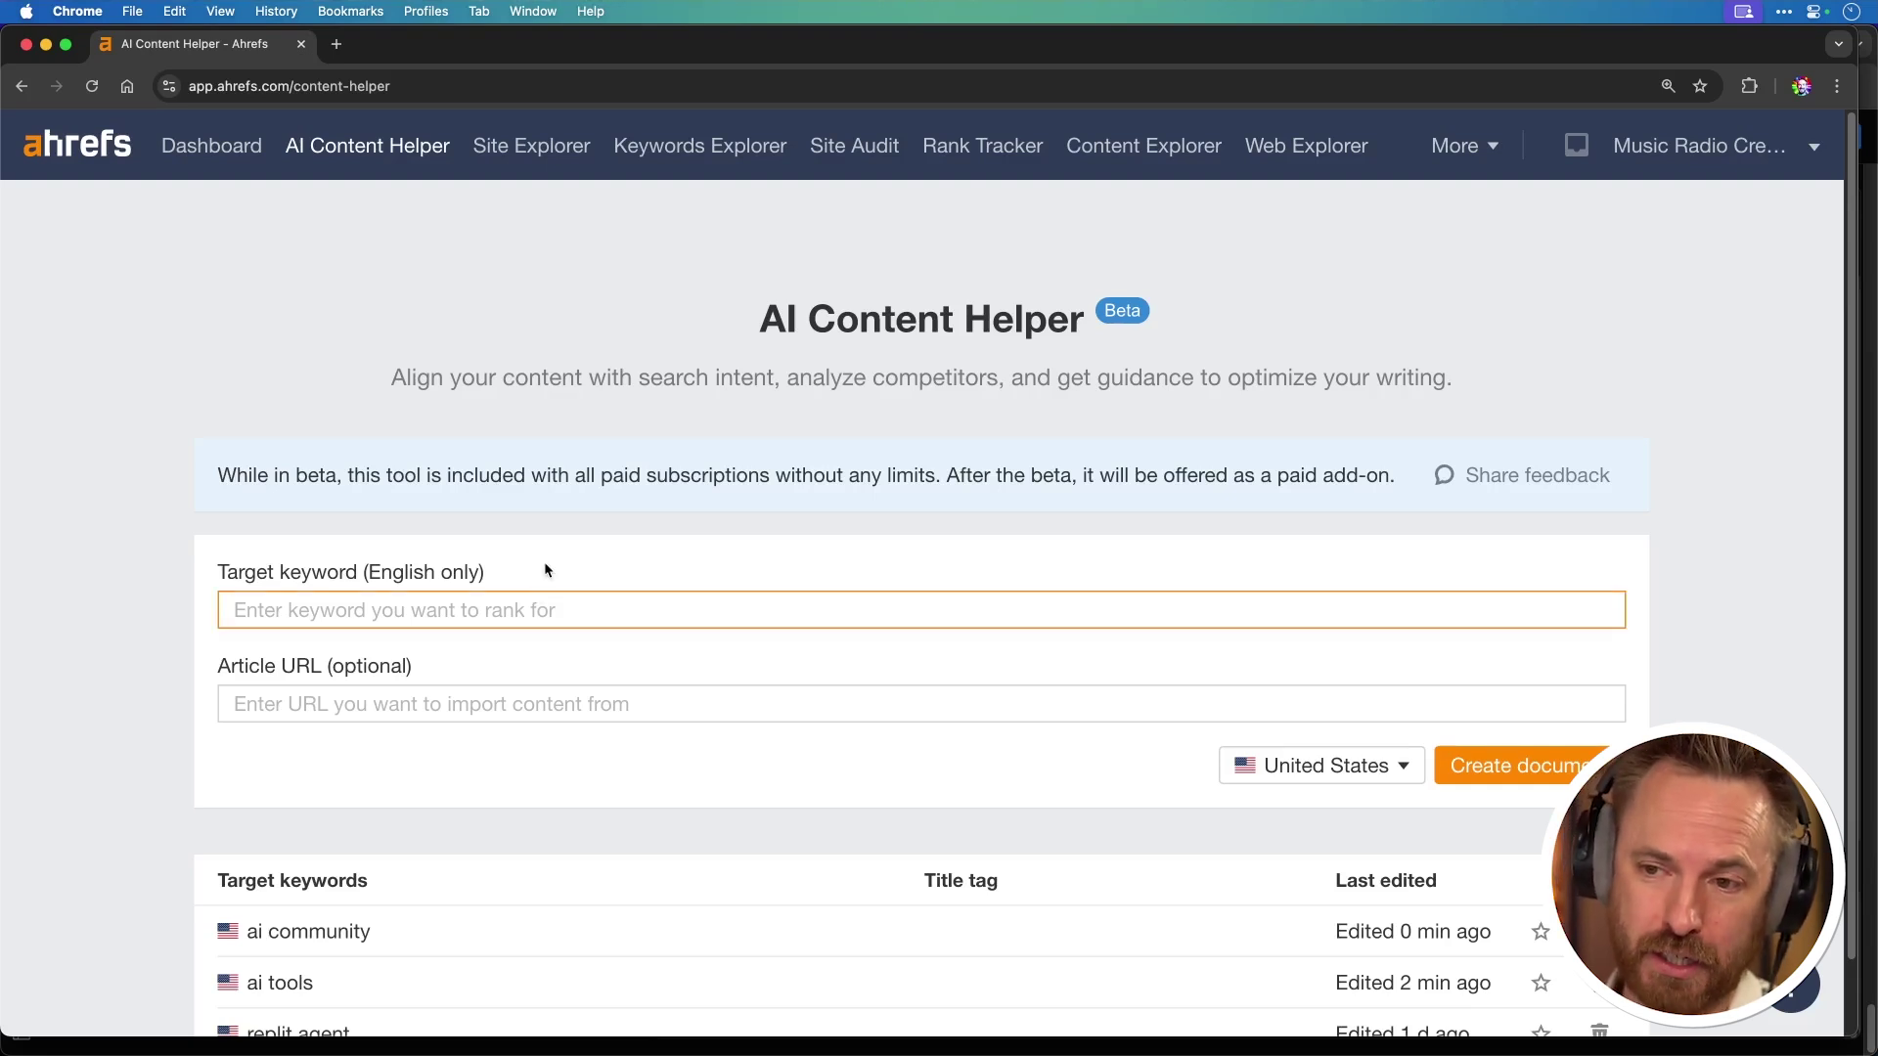
type("ai vo")
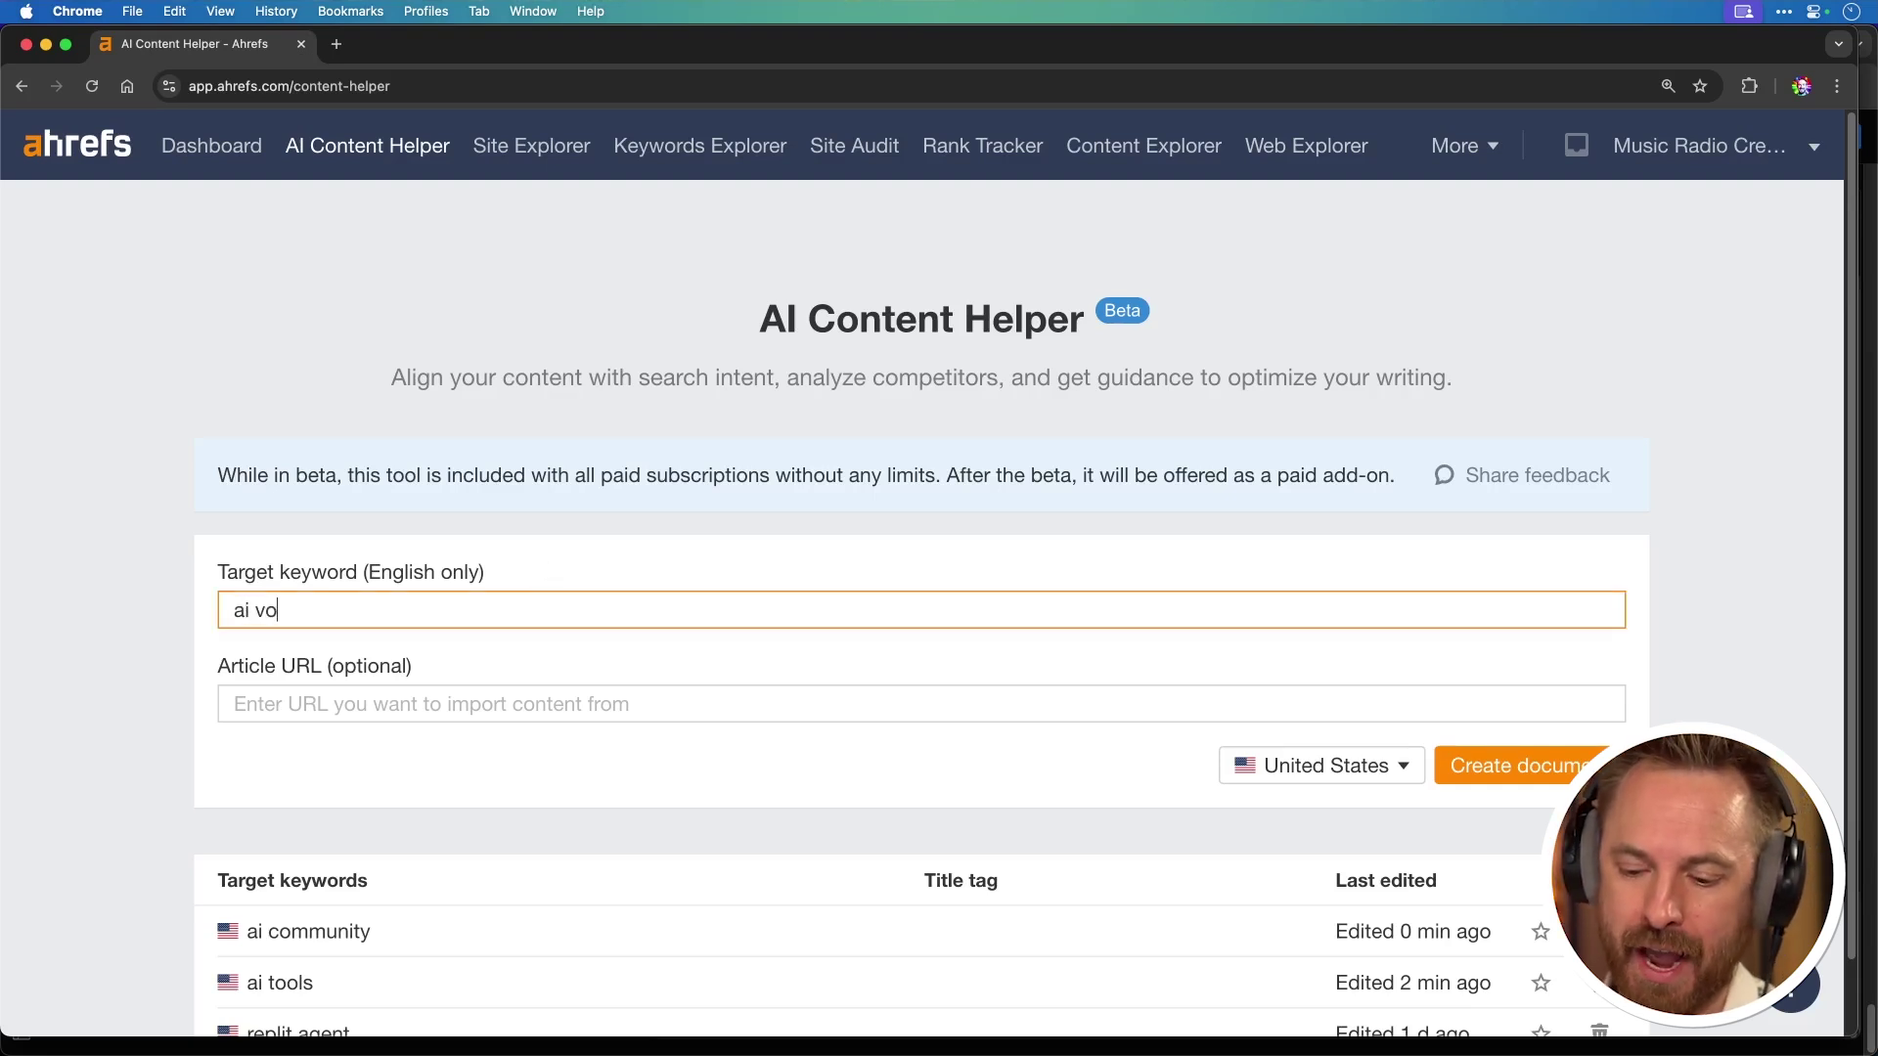
type("ices")
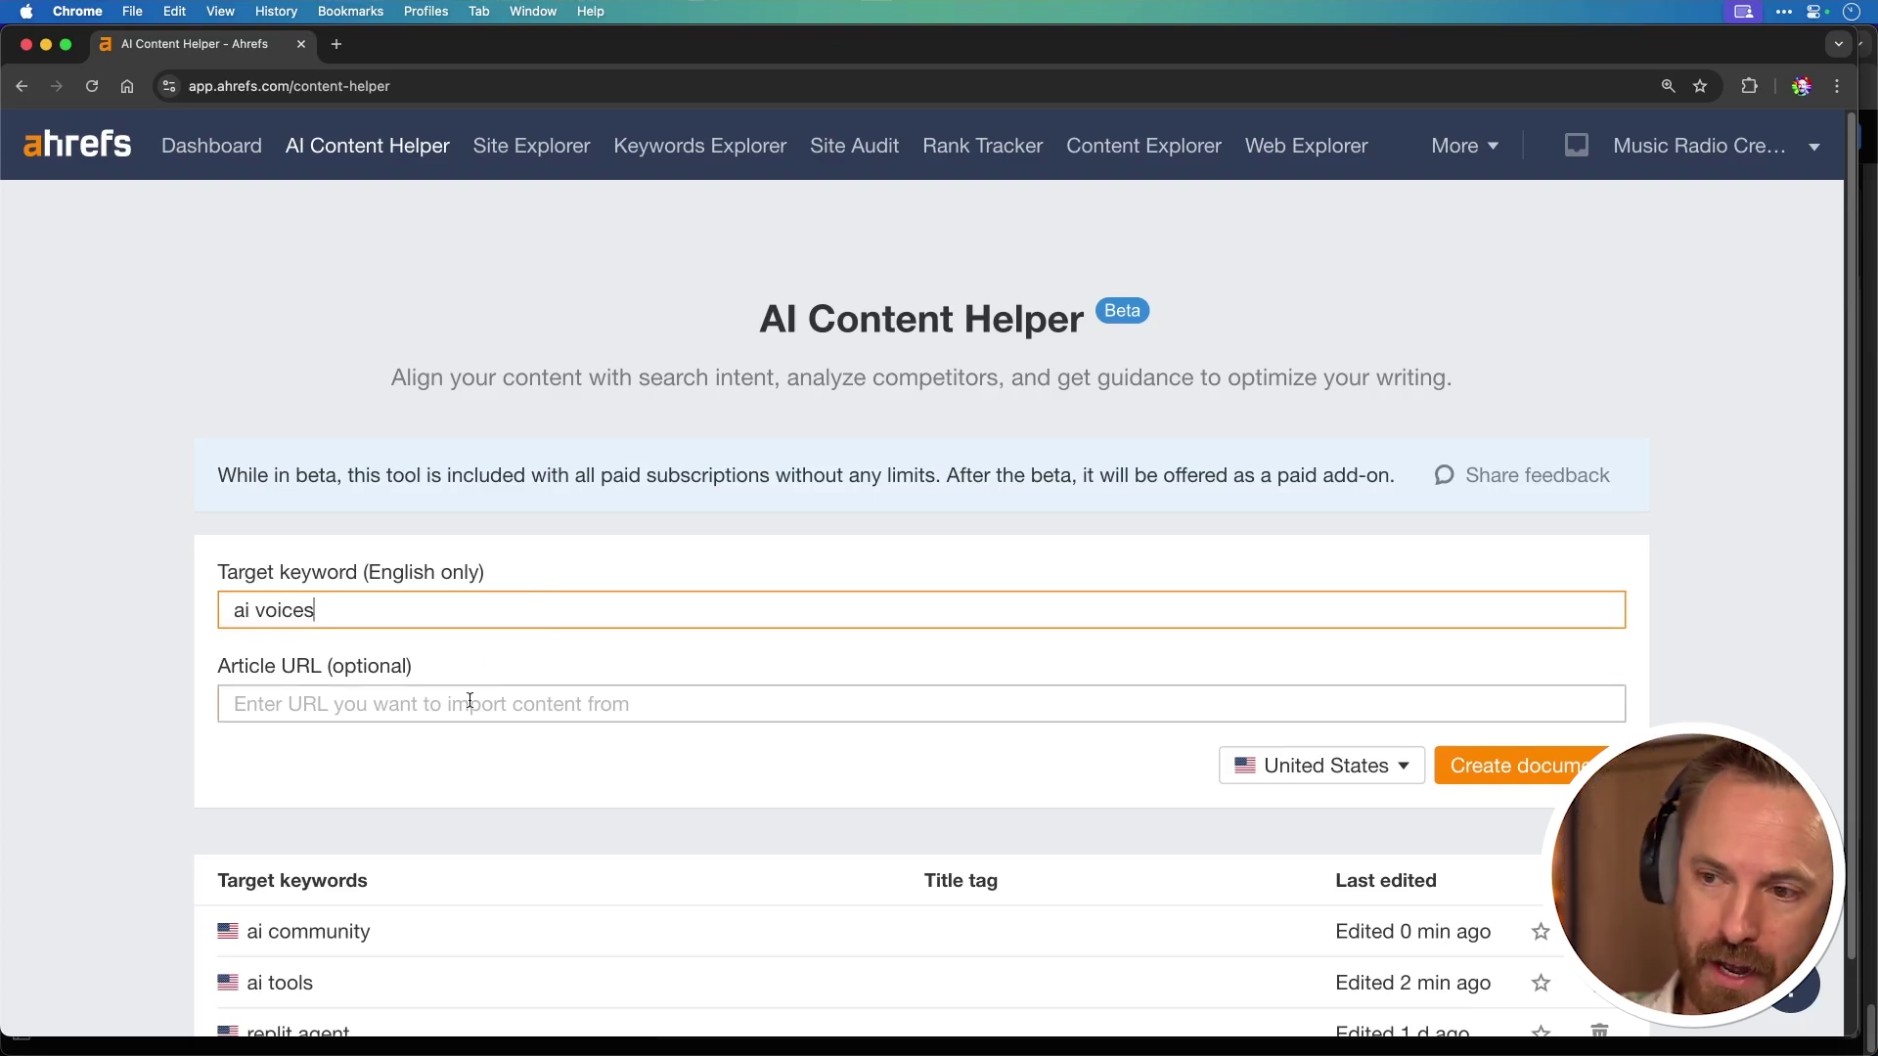
left_click(470, 700)
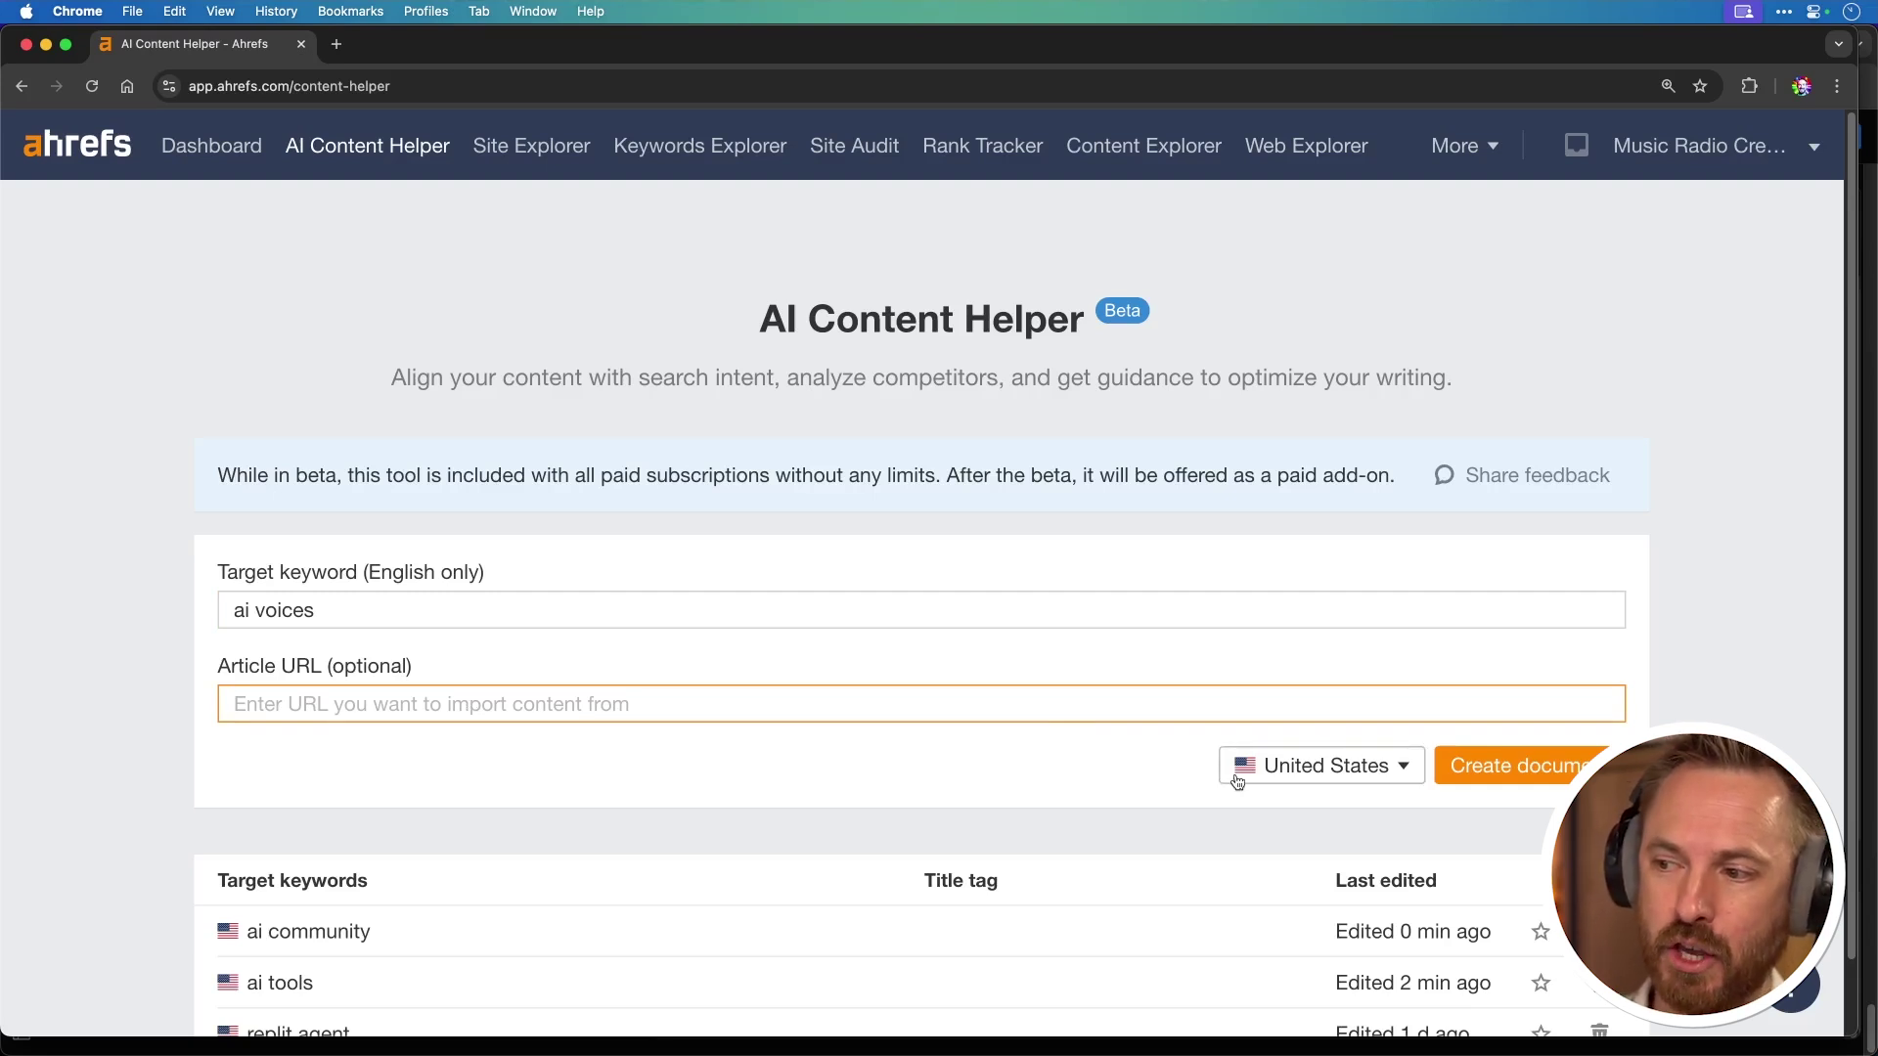
Step: Create the 'ai voices' document and browse competitors by intent, optimizing for AI Voice Generators
left_click(1463, 777)
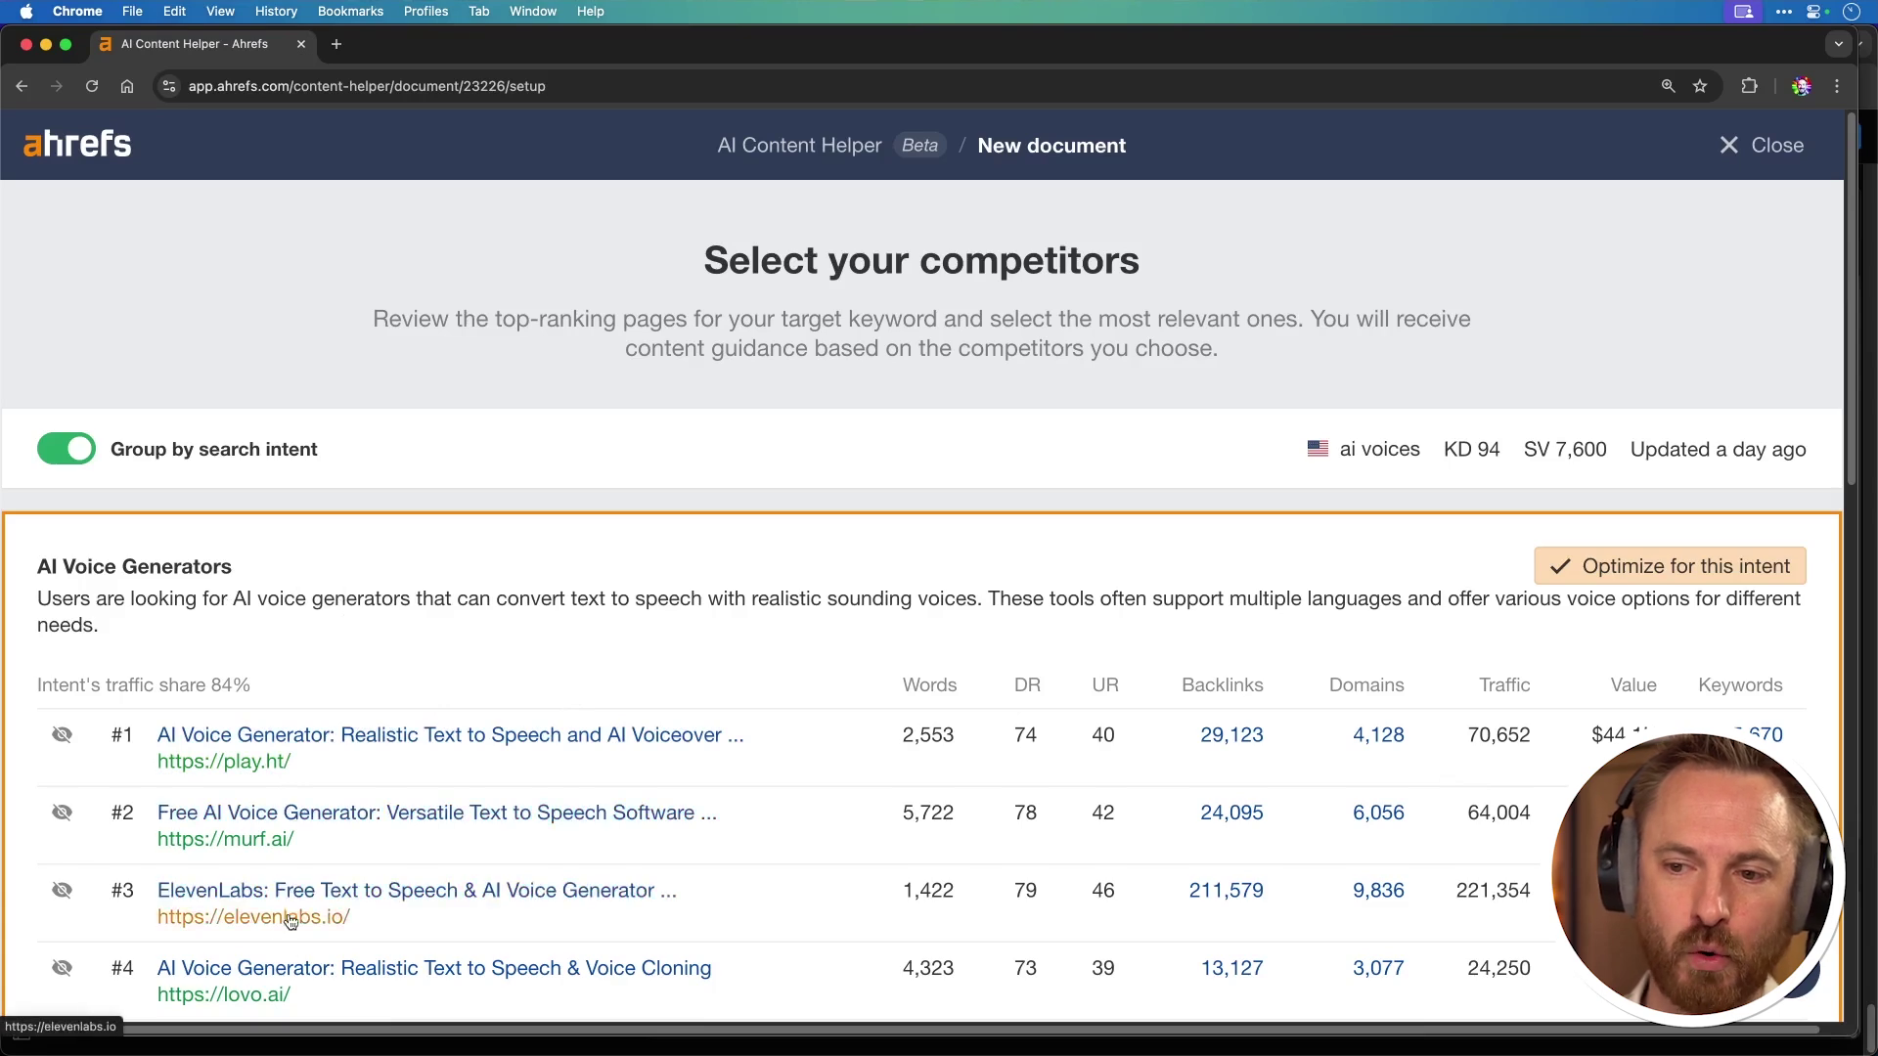
scroll(287, 965, "down", 5)
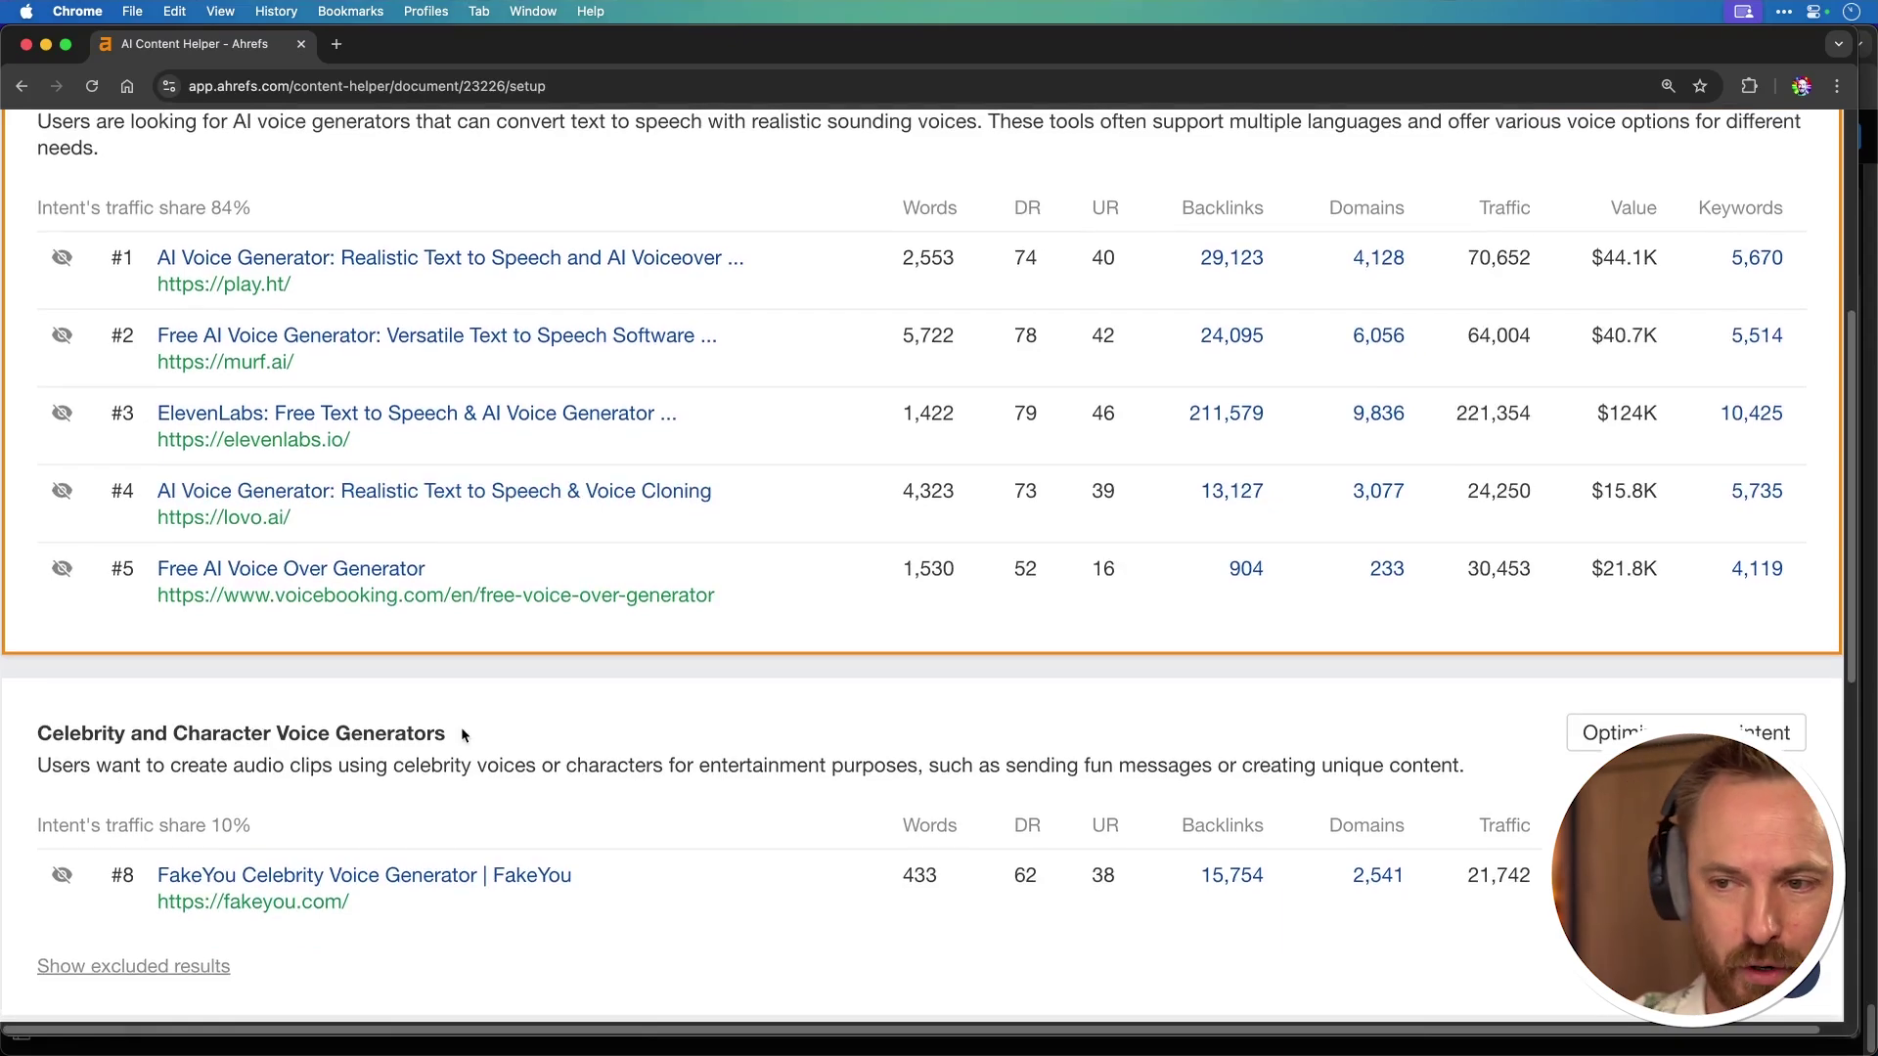
scroll(463, 735, "down", 5)
scroll(462, 734, "down", 2)
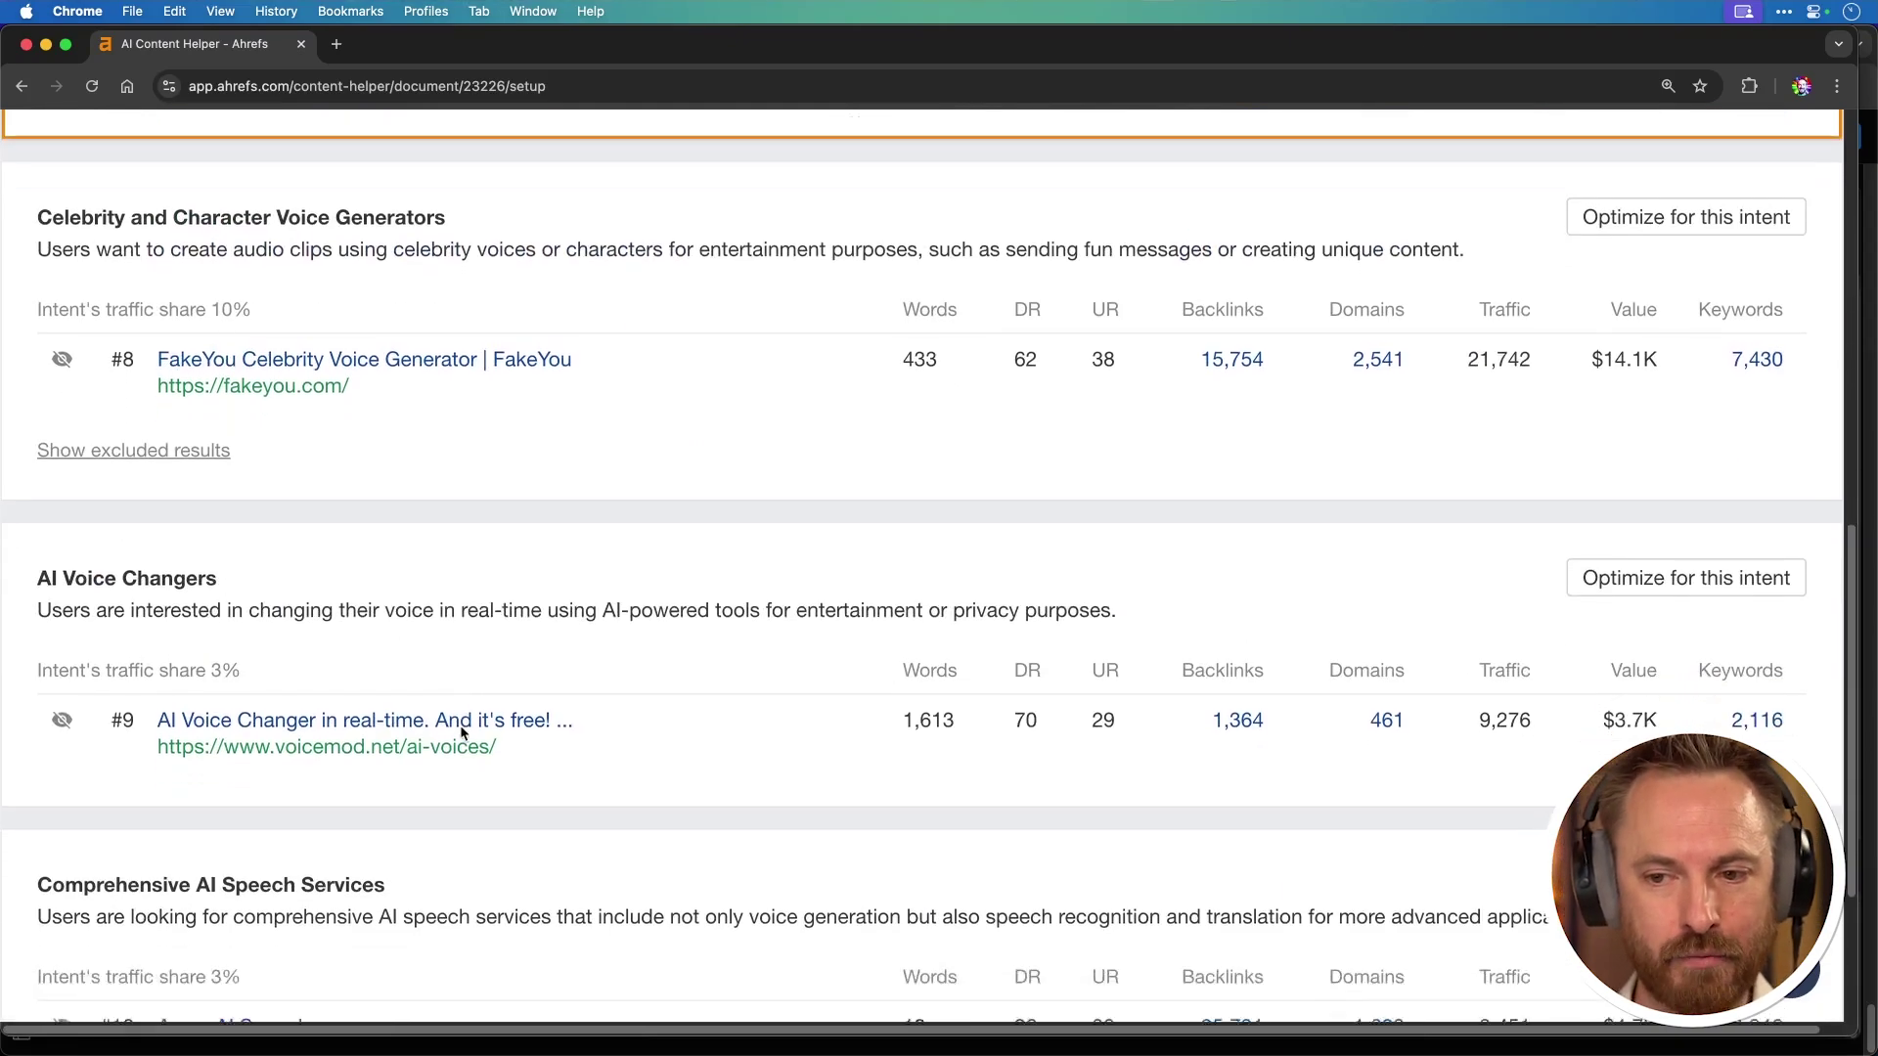
scroll(461, 733, "up", 5)
scroll(460, 727, "up", 6)
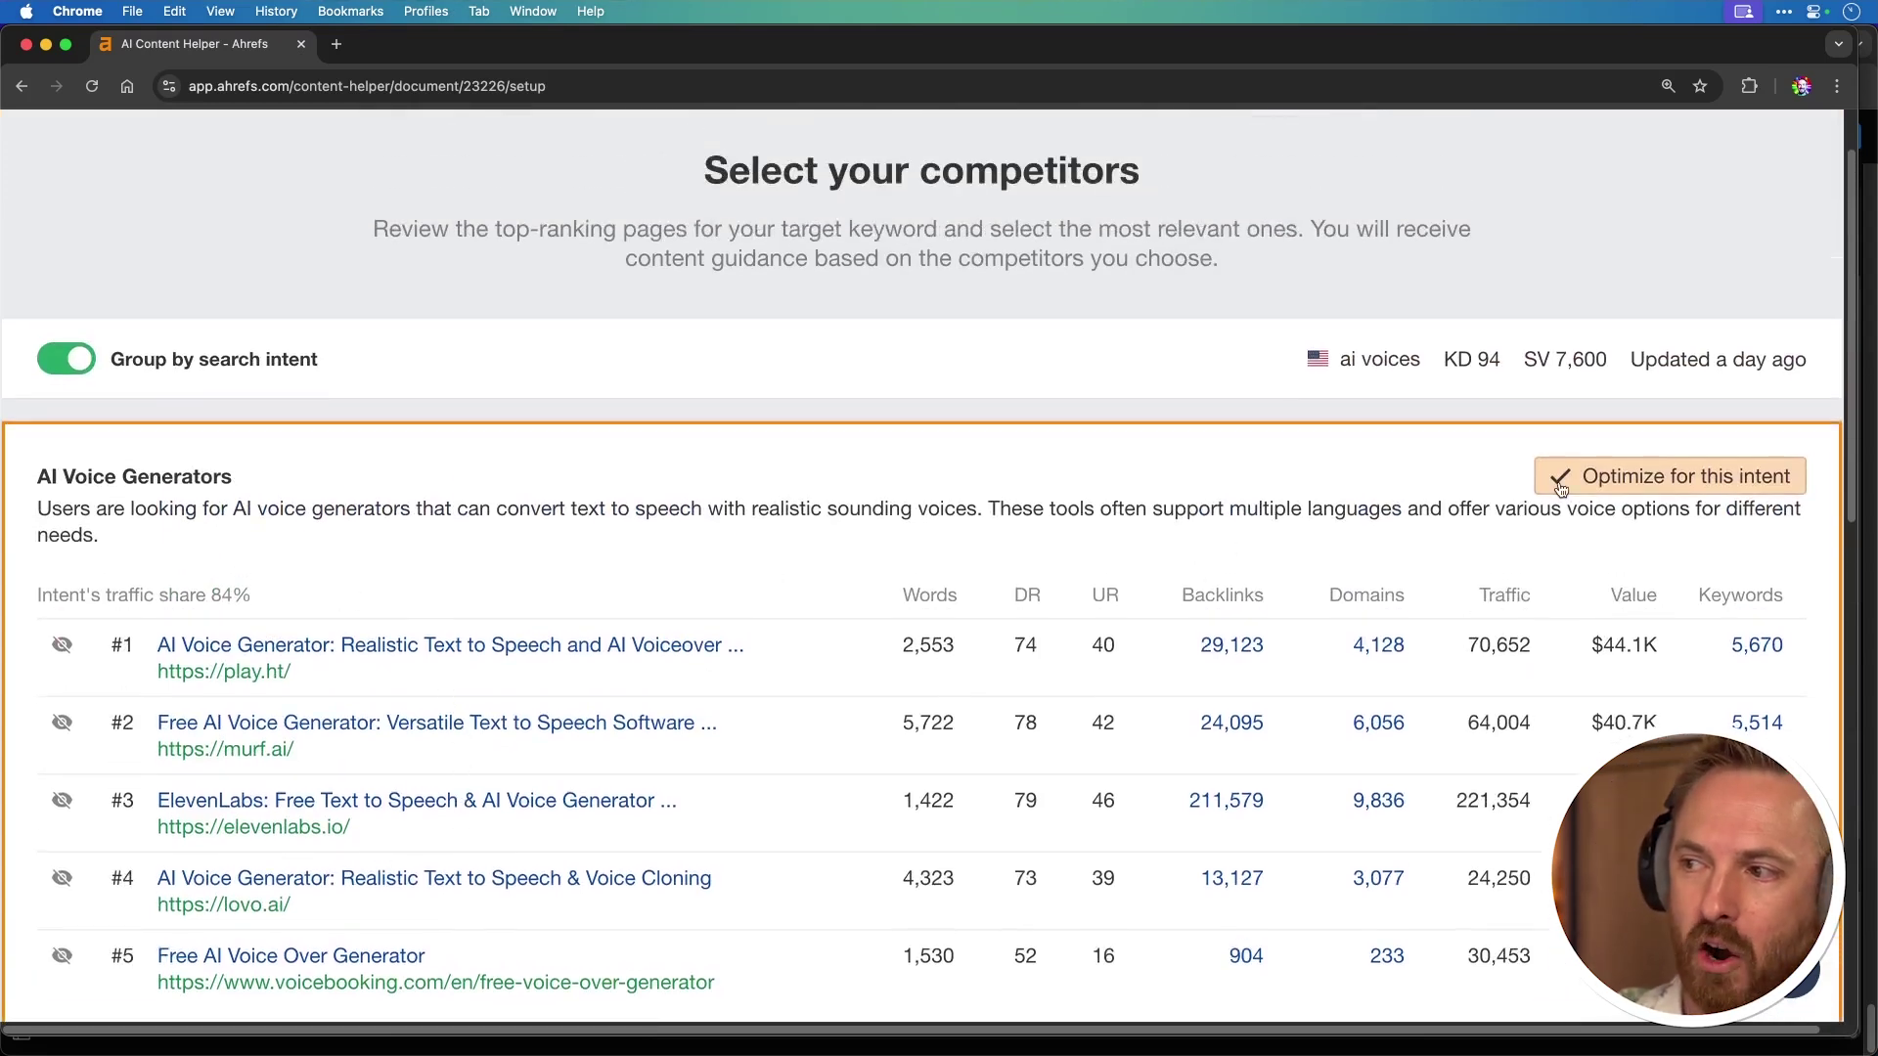
scroll(1023, 481, "down", 10)
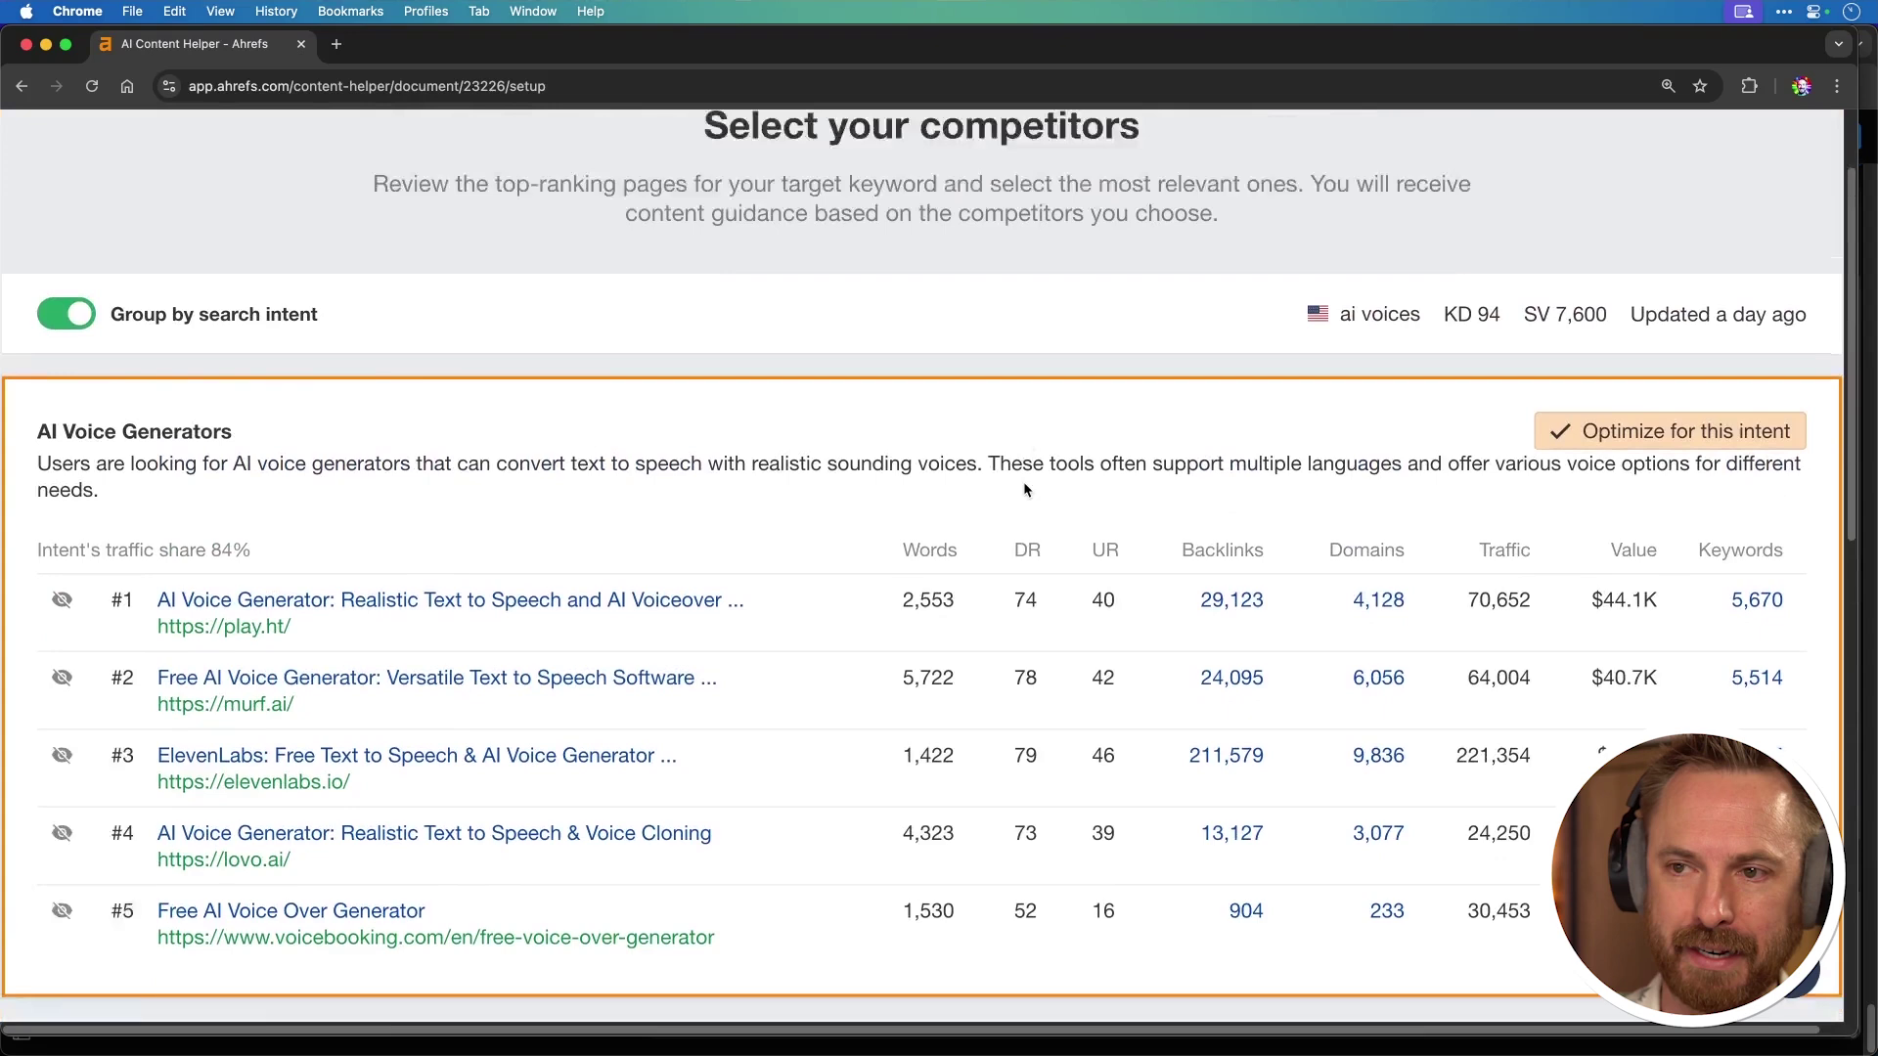
Step: Continue to the editor with the chosen competitors and check example uses of relevant topic terms
left_click(951, 937)
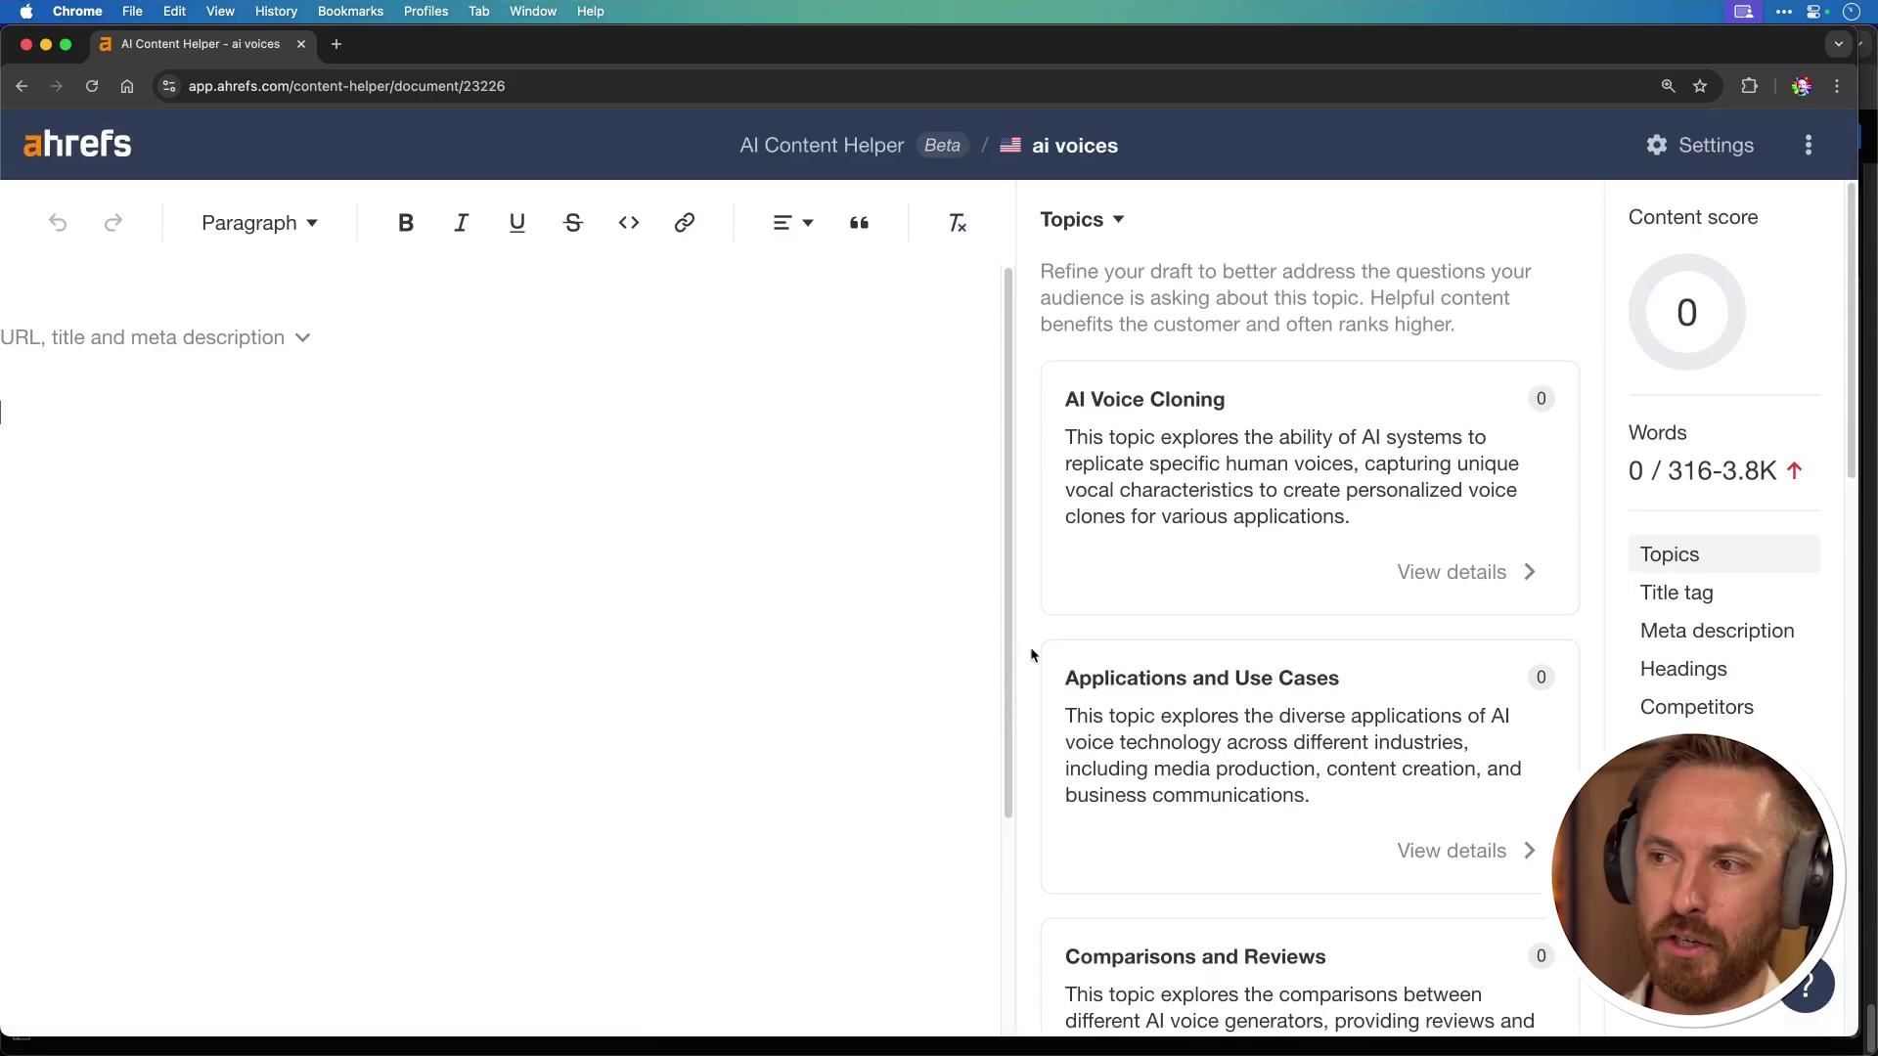
mouse_move(1116, 593)
mouse_move(1222, 607)
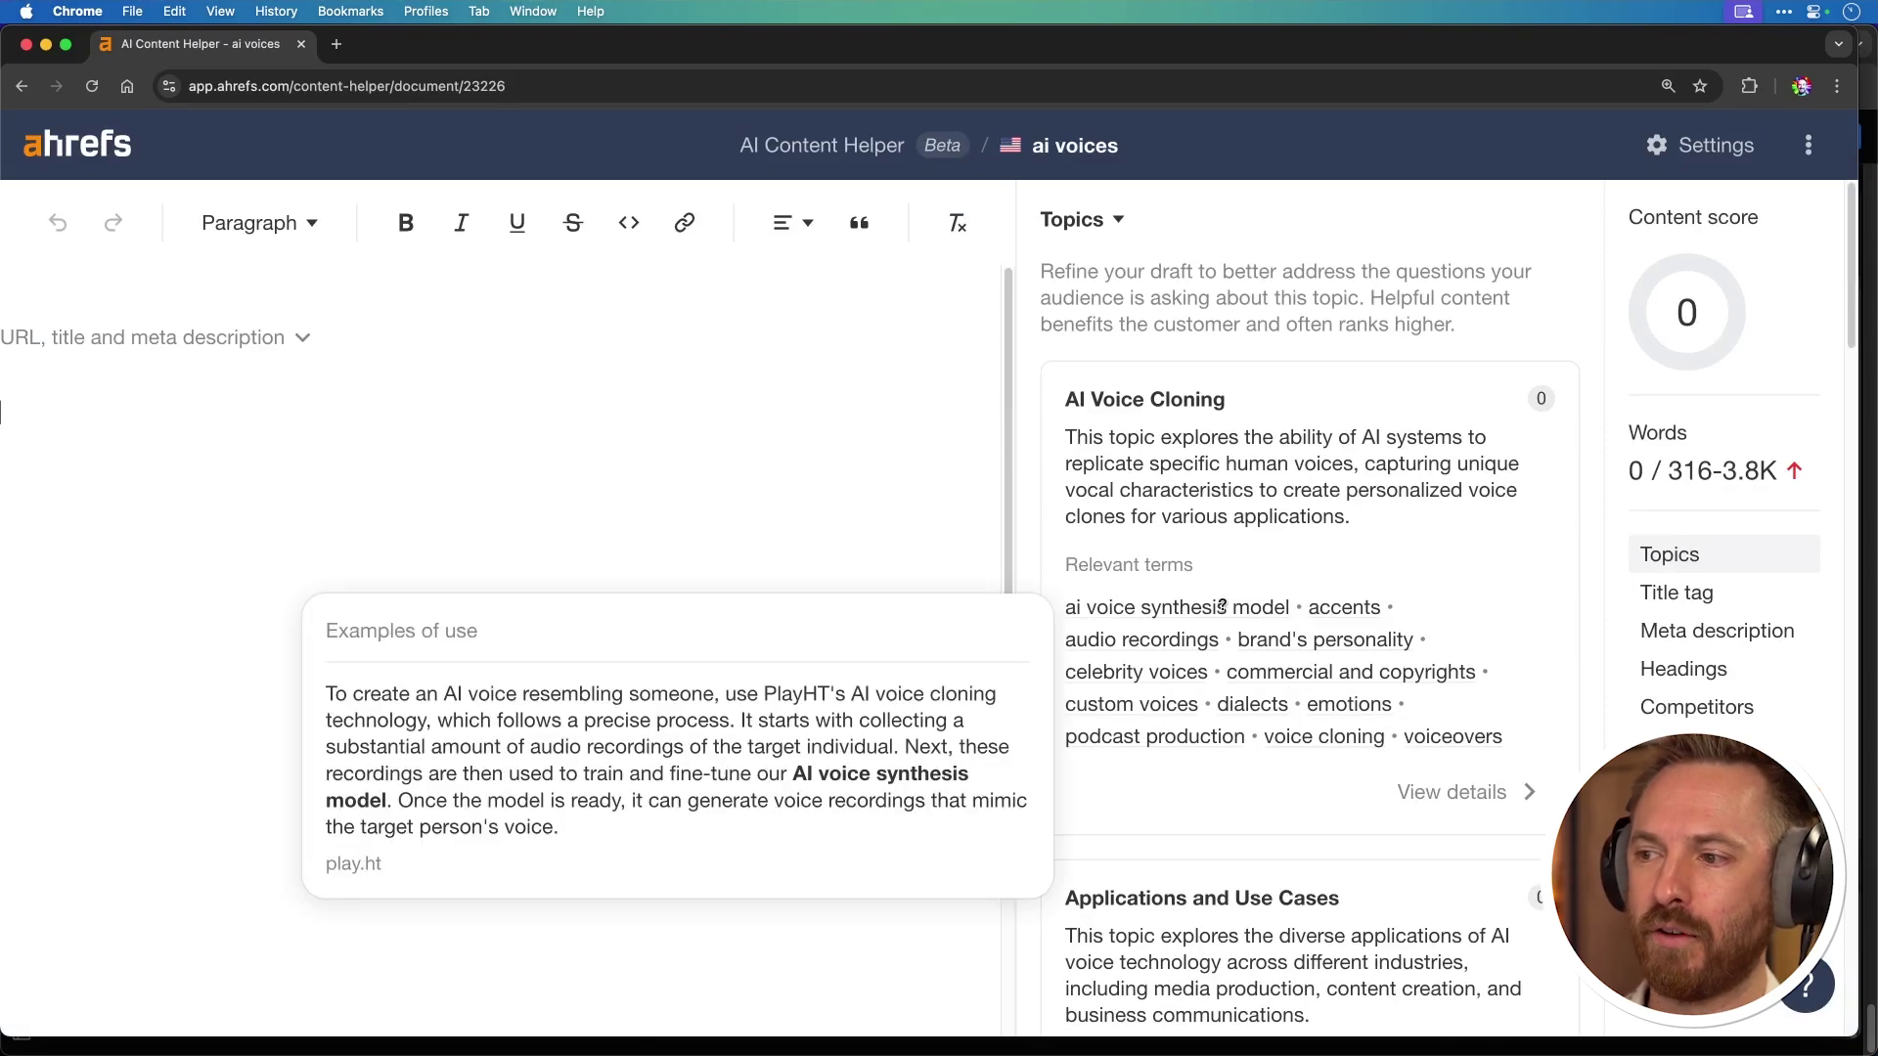
mouse_move(1325, 610)
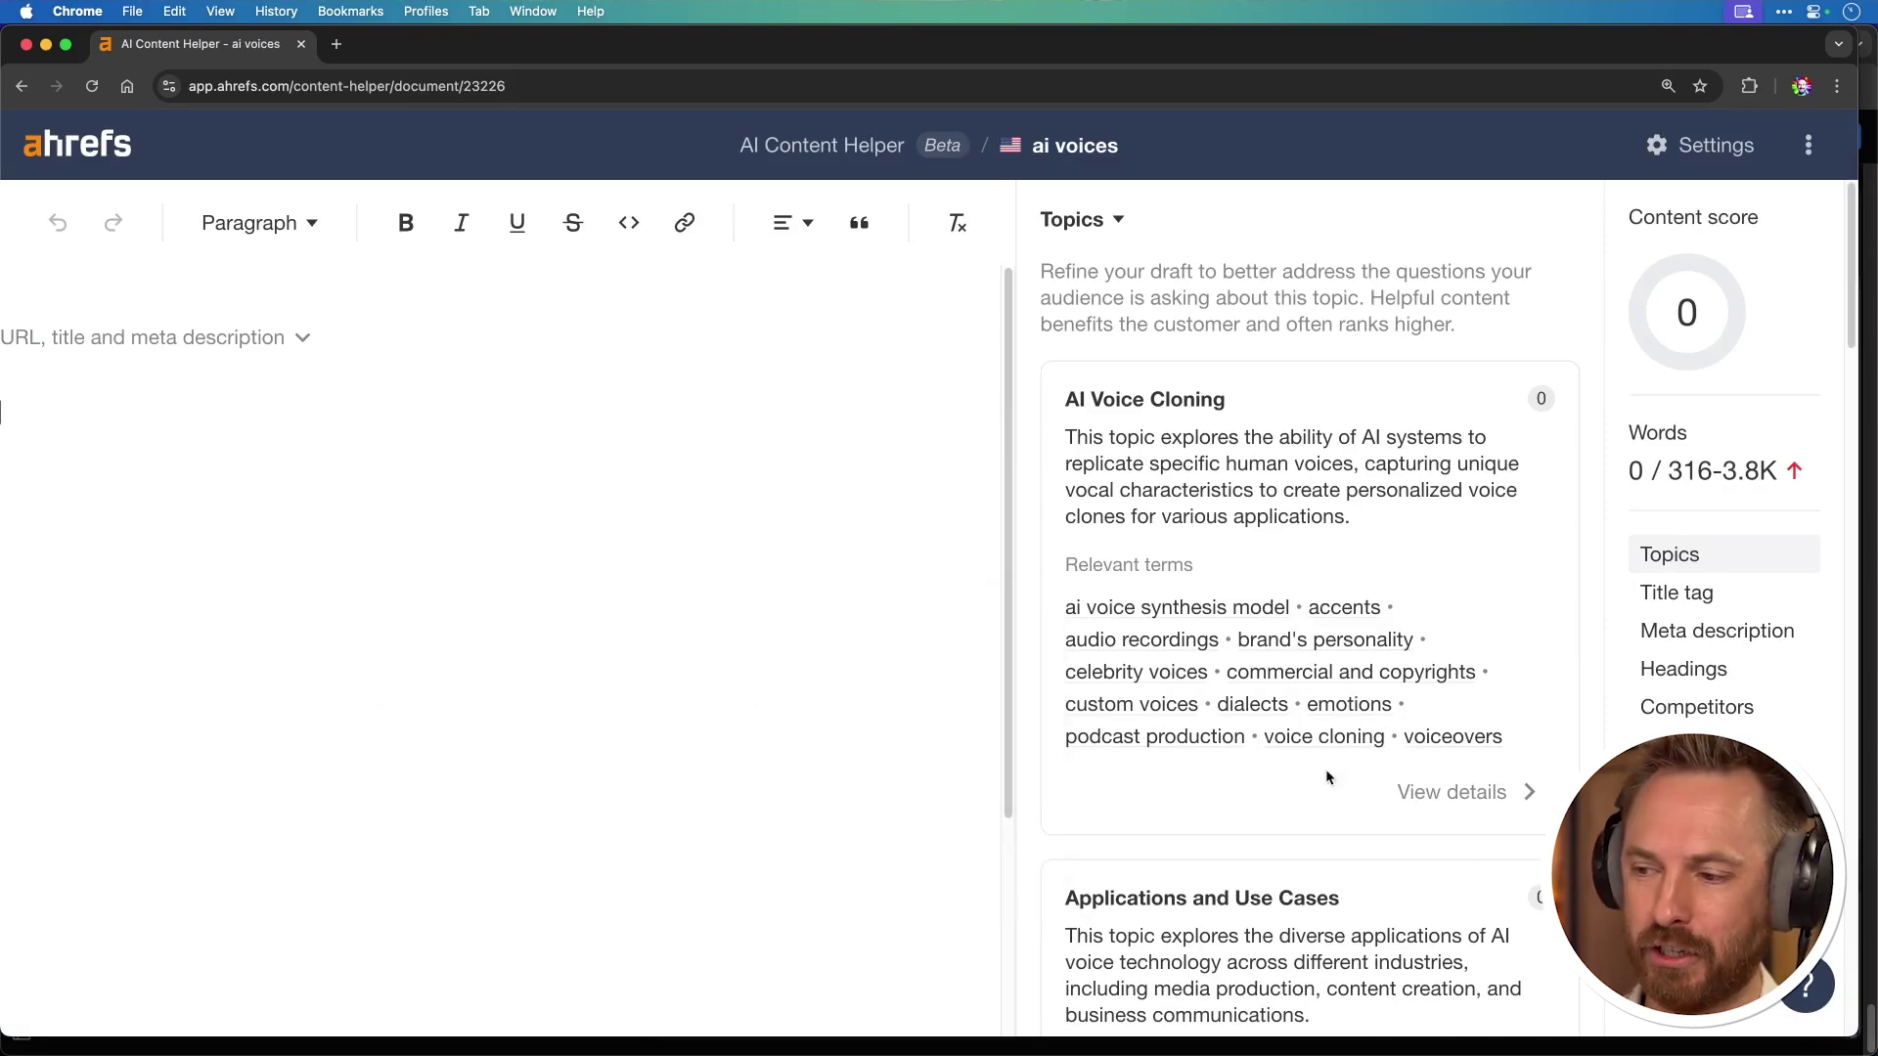
scroll(1326, 771, "down", 5)
scroll(1328, 777, "down", 5)
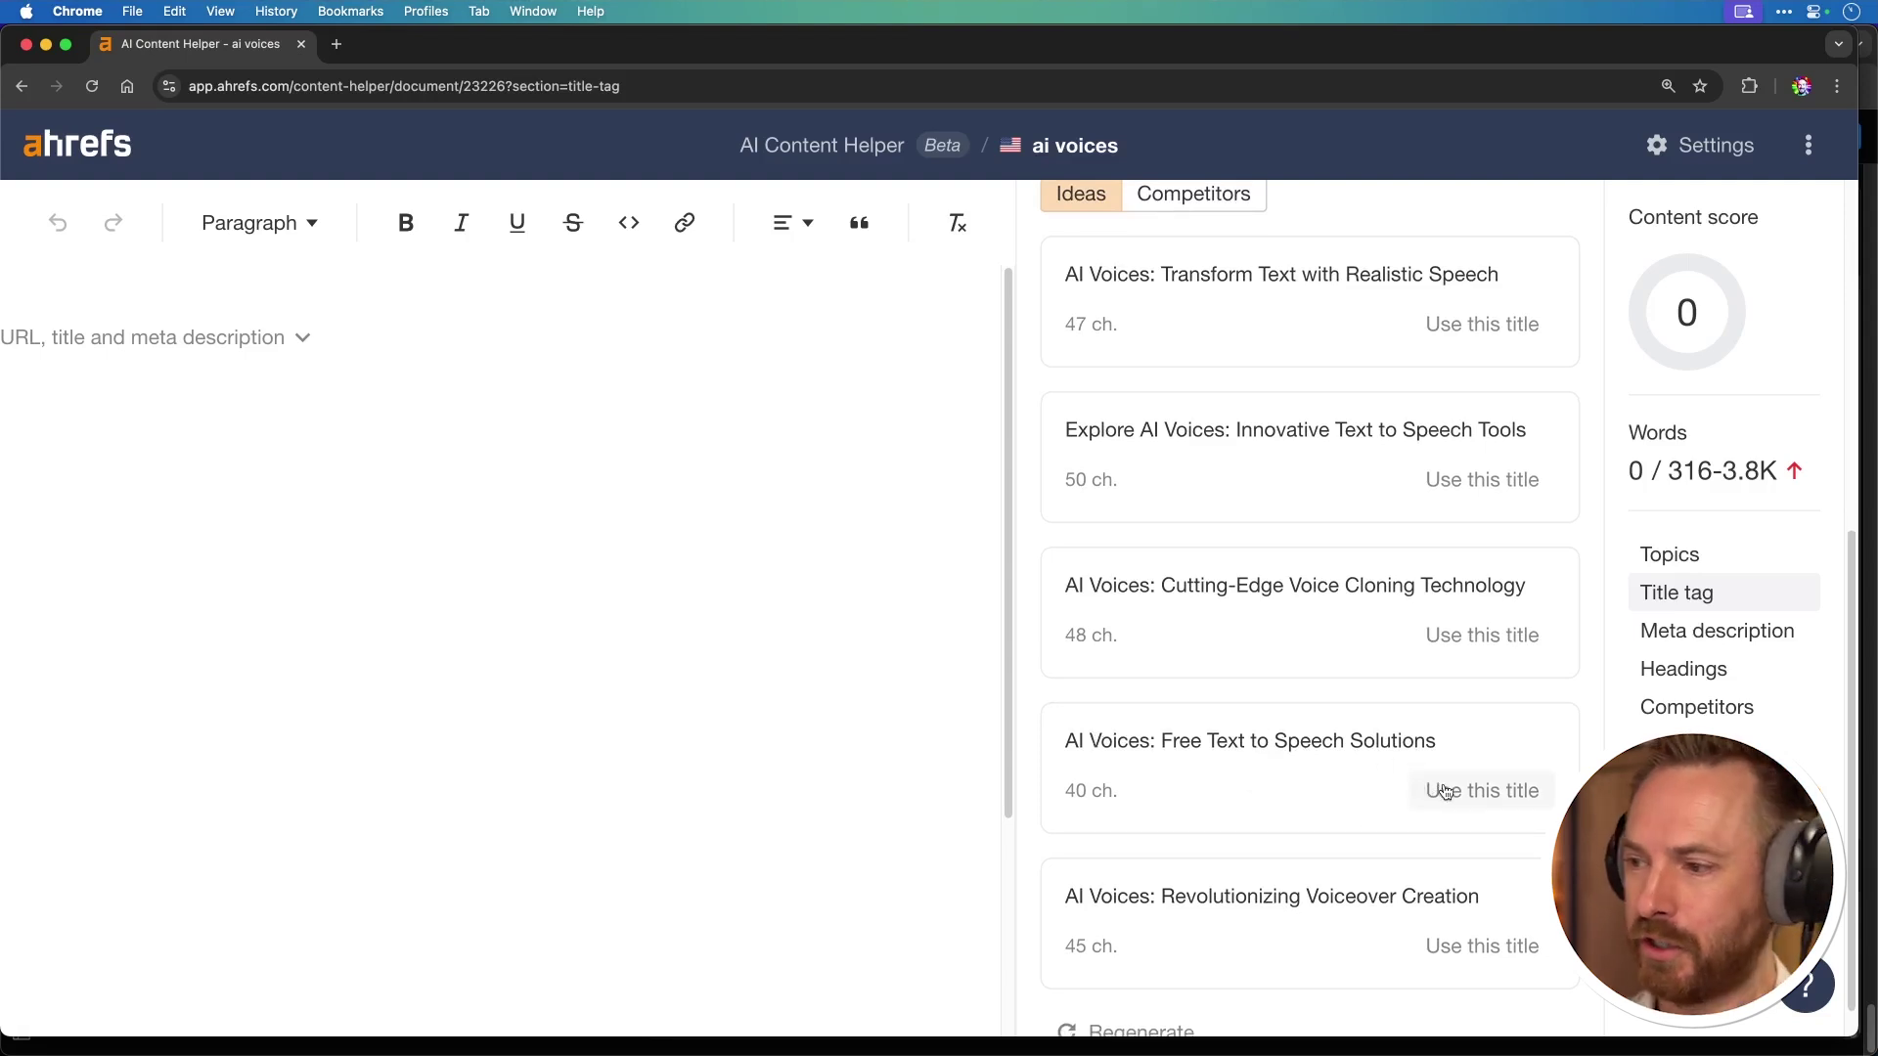
Step: Apply the 'AI Voices: Free Text to Speech Solutions' title and a multilingual meta description, then browse competitor headings
left_click(1444, 791)
left_click(1406, 969)
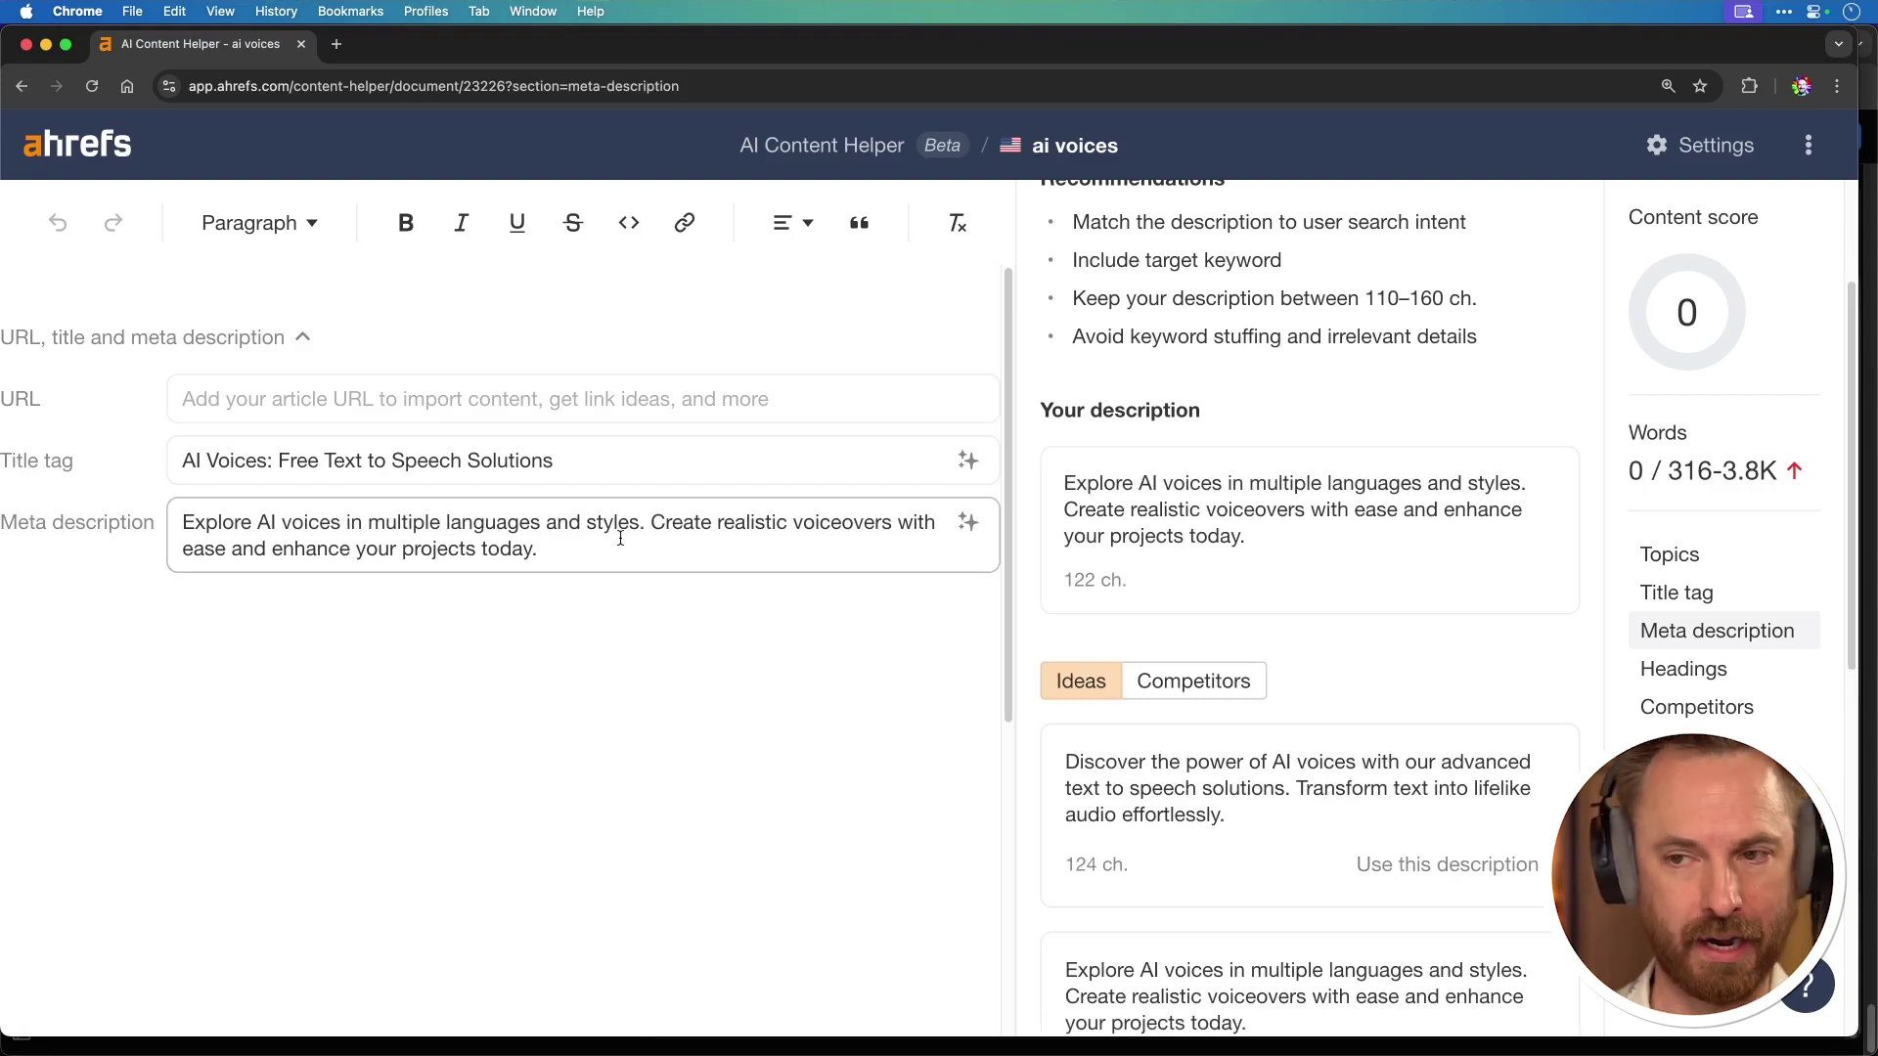
left_click(1672, 671)
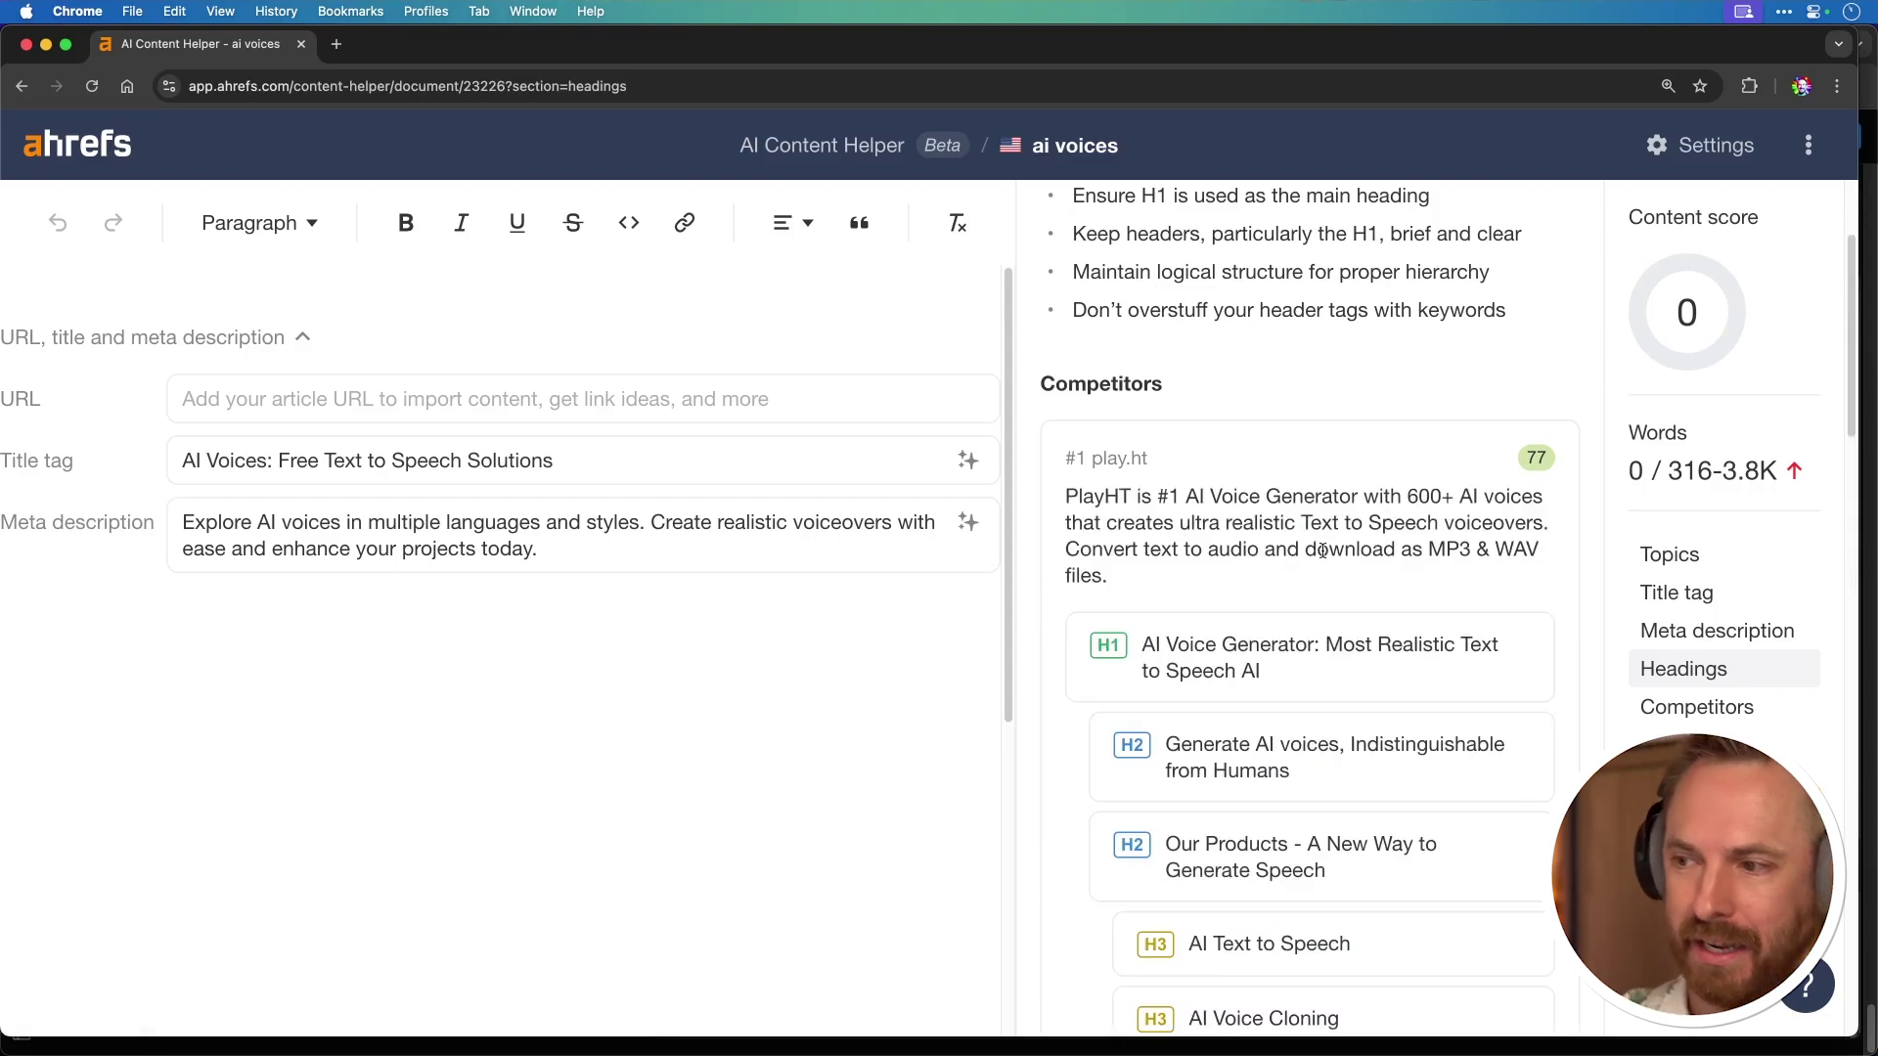
scroll(1299, 644, "down", 2)
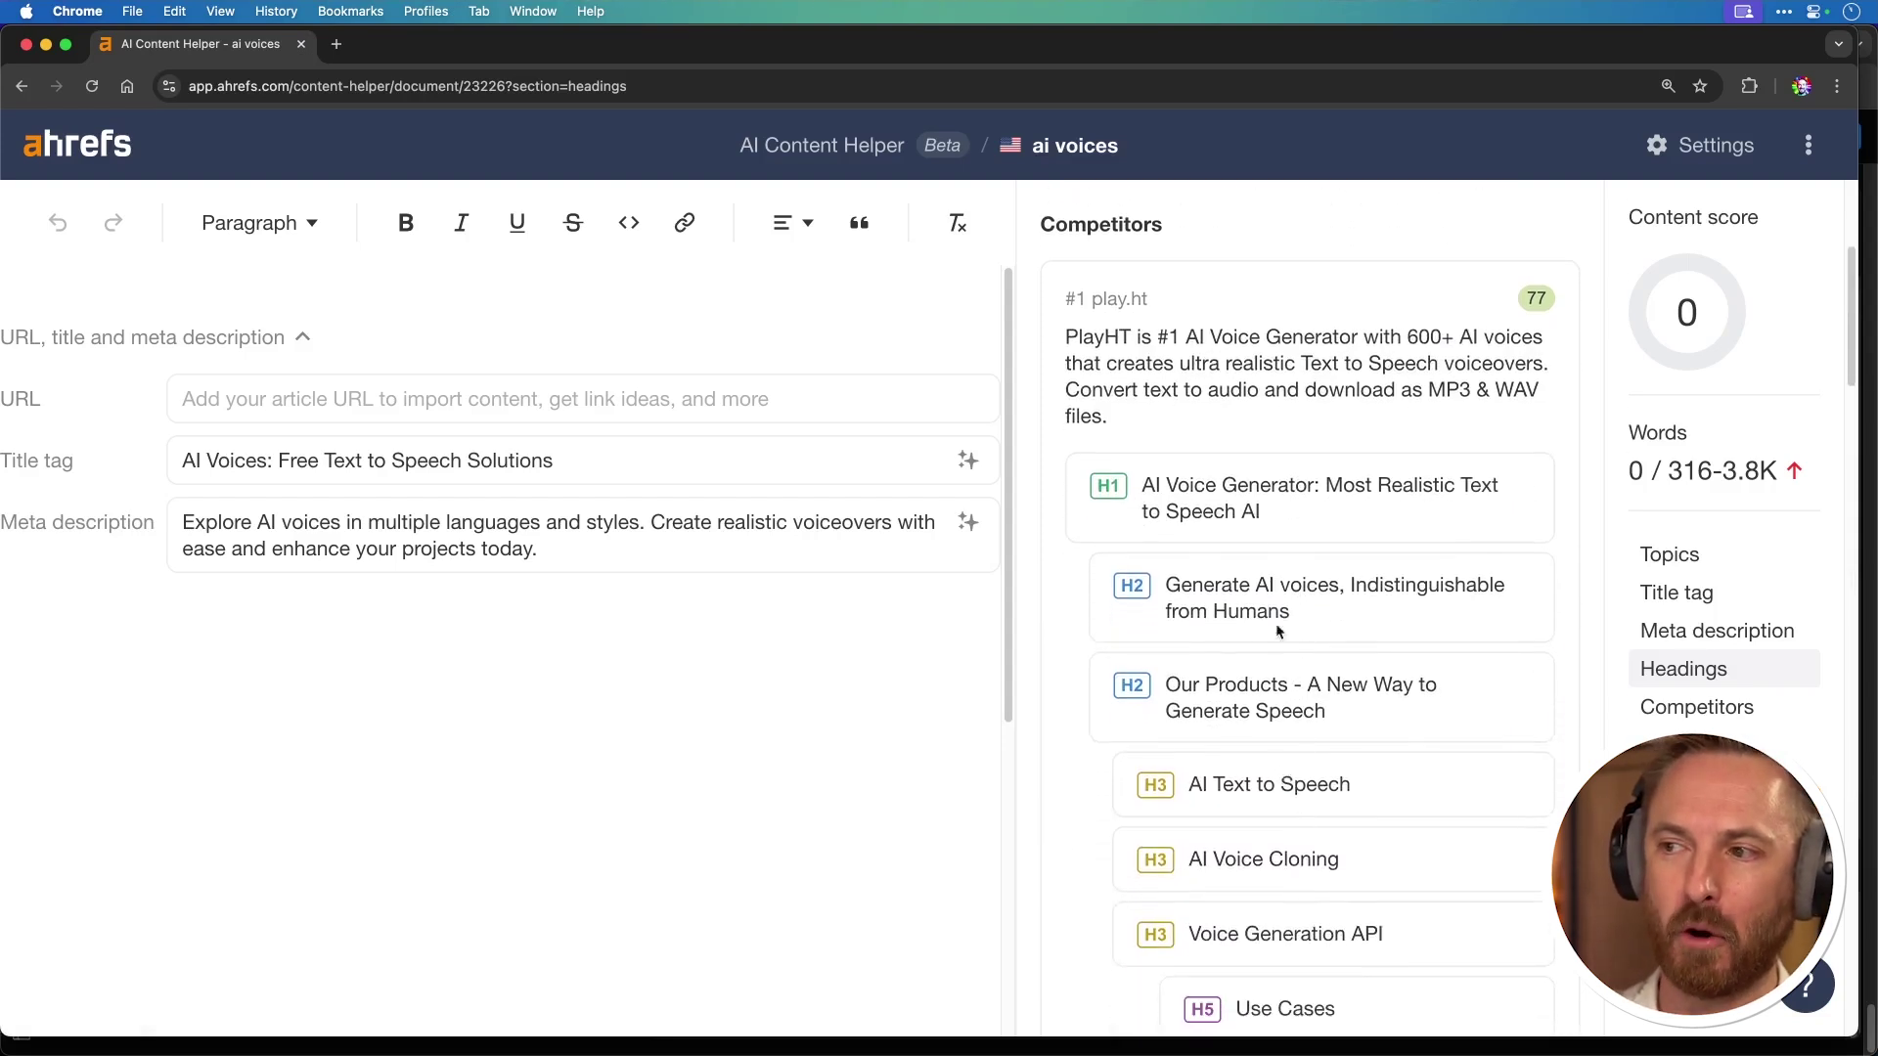
scroll(1265, 657, "down", 1)
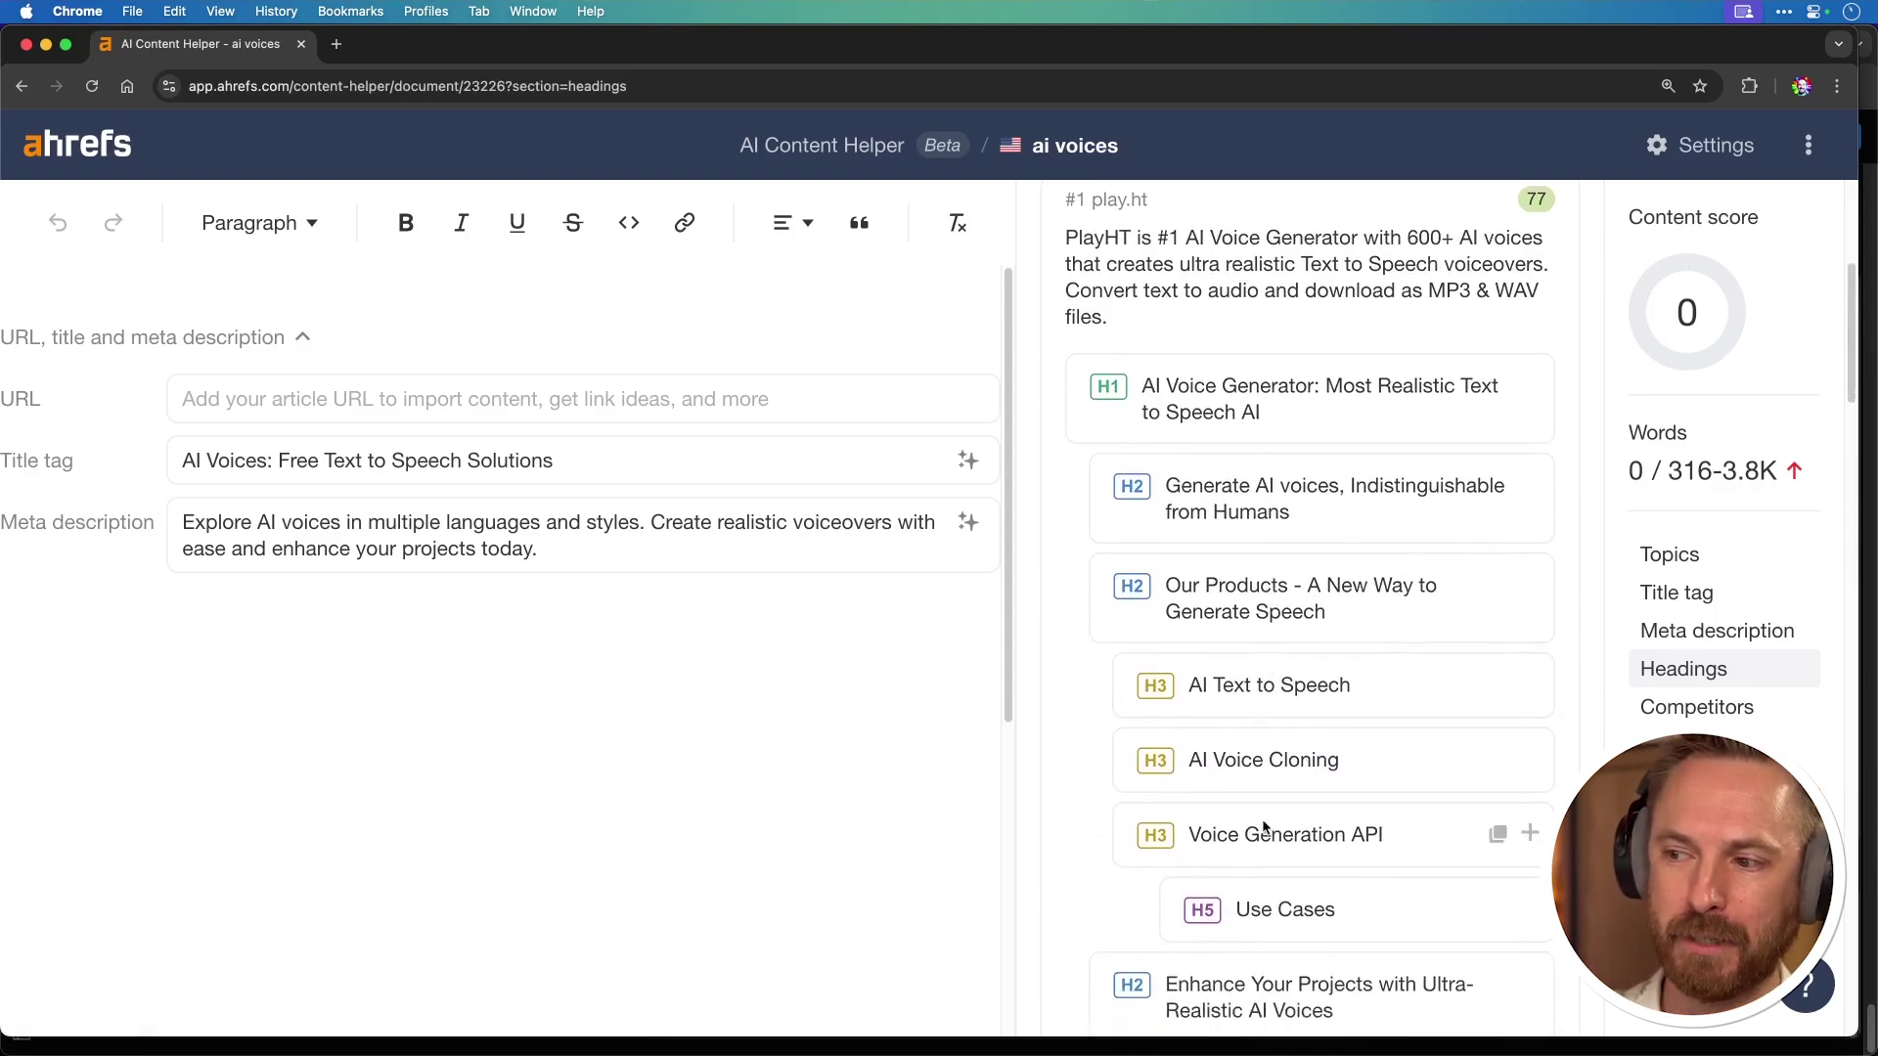
scroll(1259, 744, "down", 3)
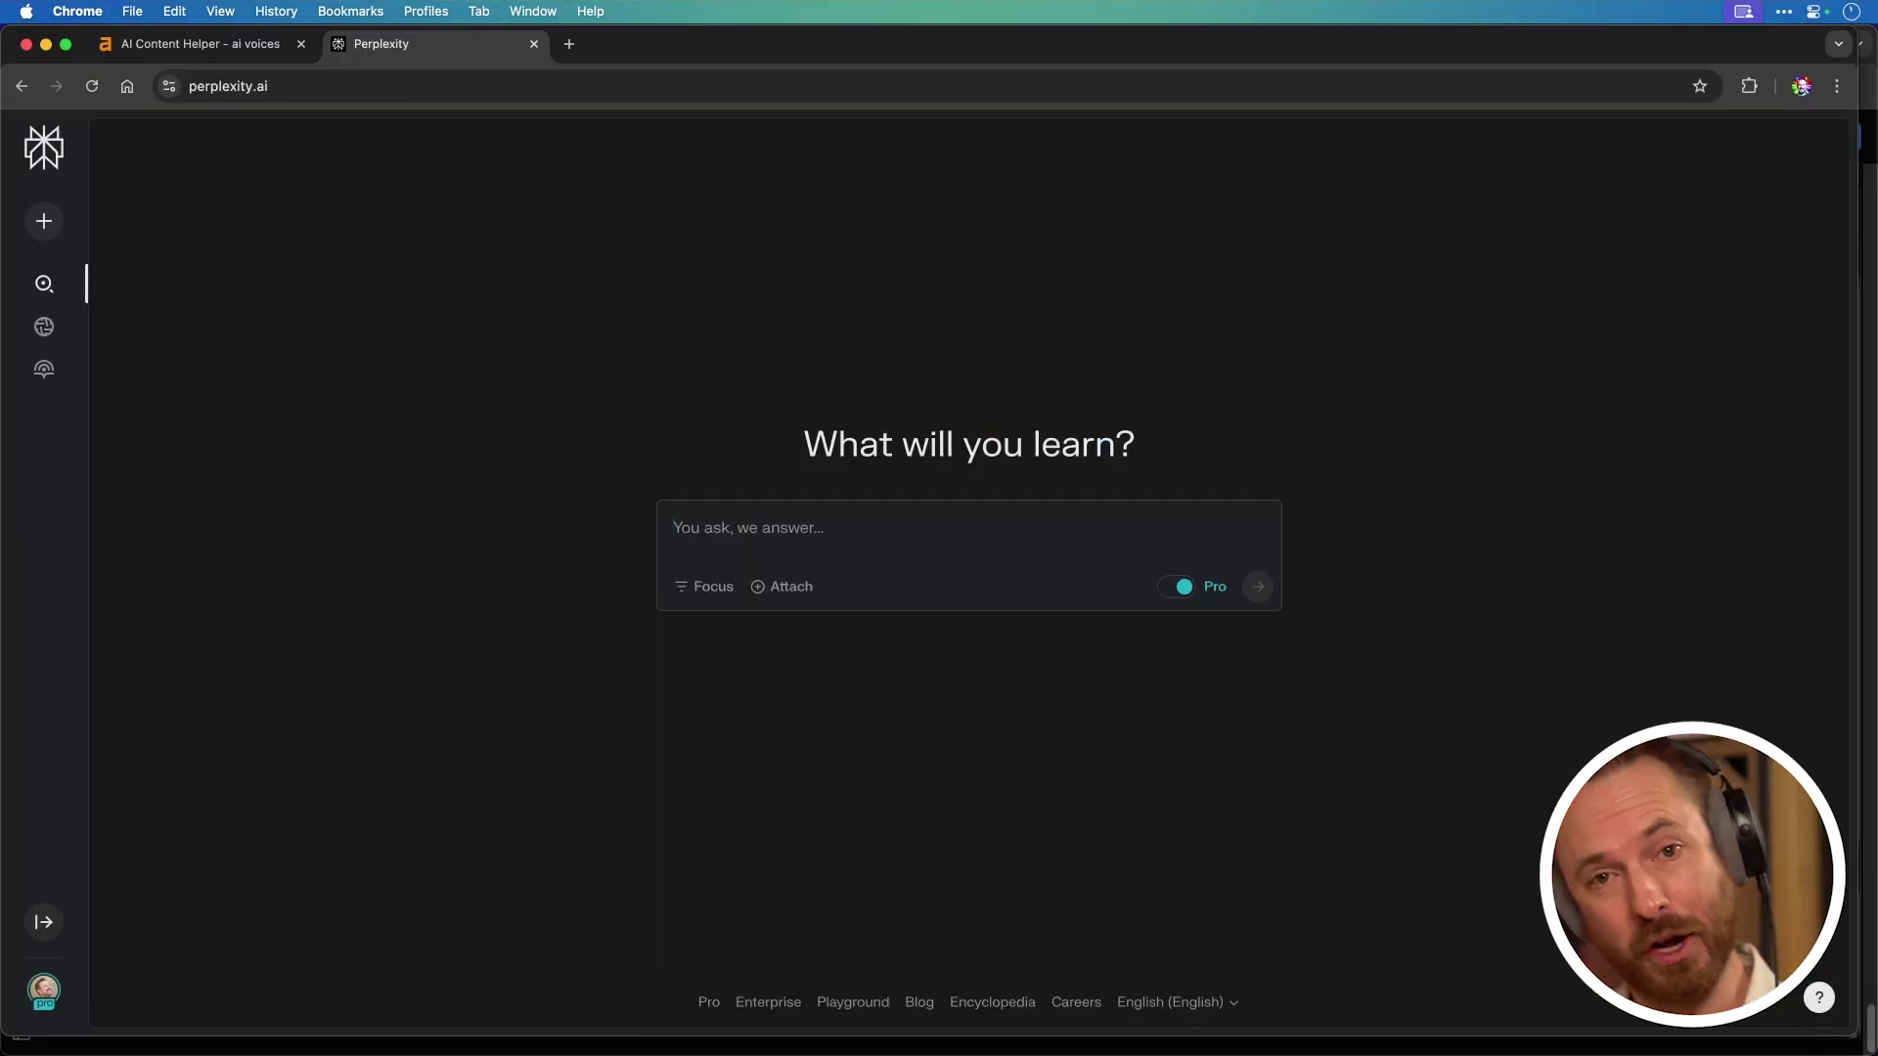
Step: Search Perplexity for the pasted 'AI Voices: Free Text to Speech Solutions' title followed by 'for'
type("AI Voices: Free Text to Speech Solutions")
type("for")
key("Return")
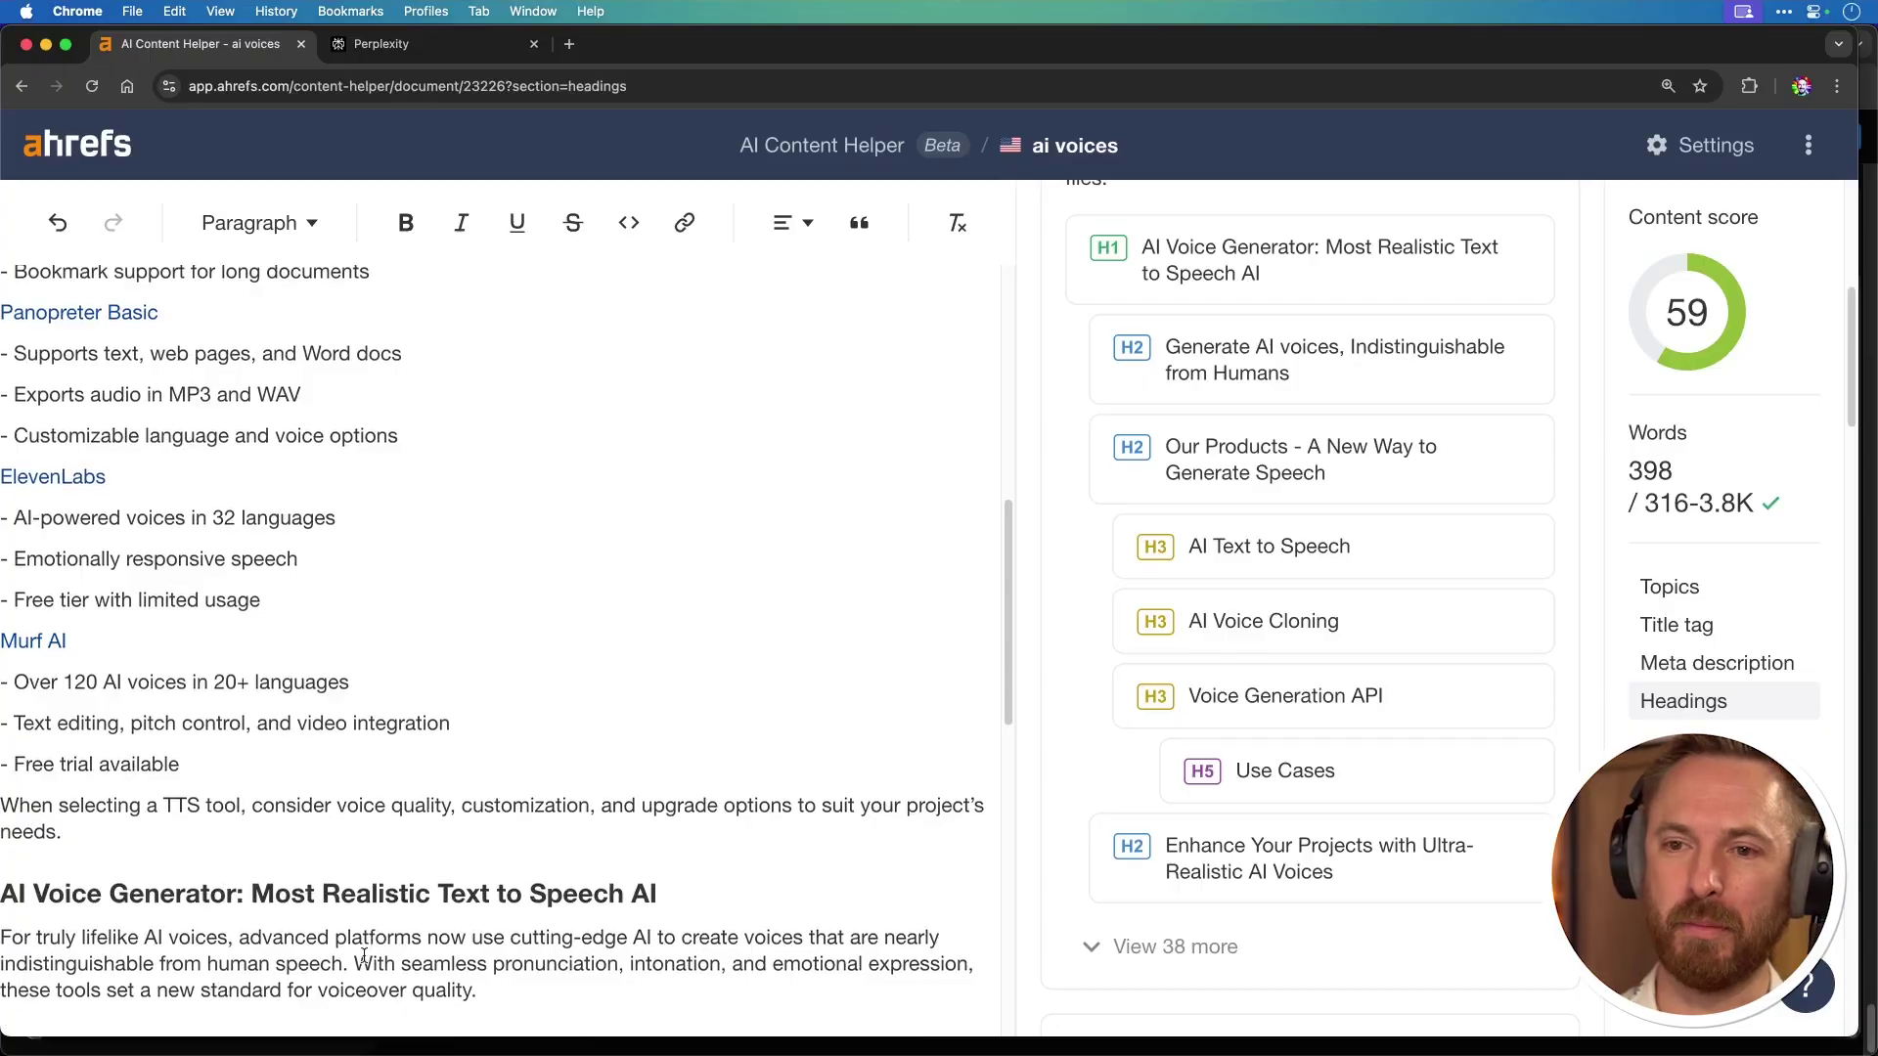
scroll(362, 956, "down", 8)
scroll(869, 788, "up", 10)
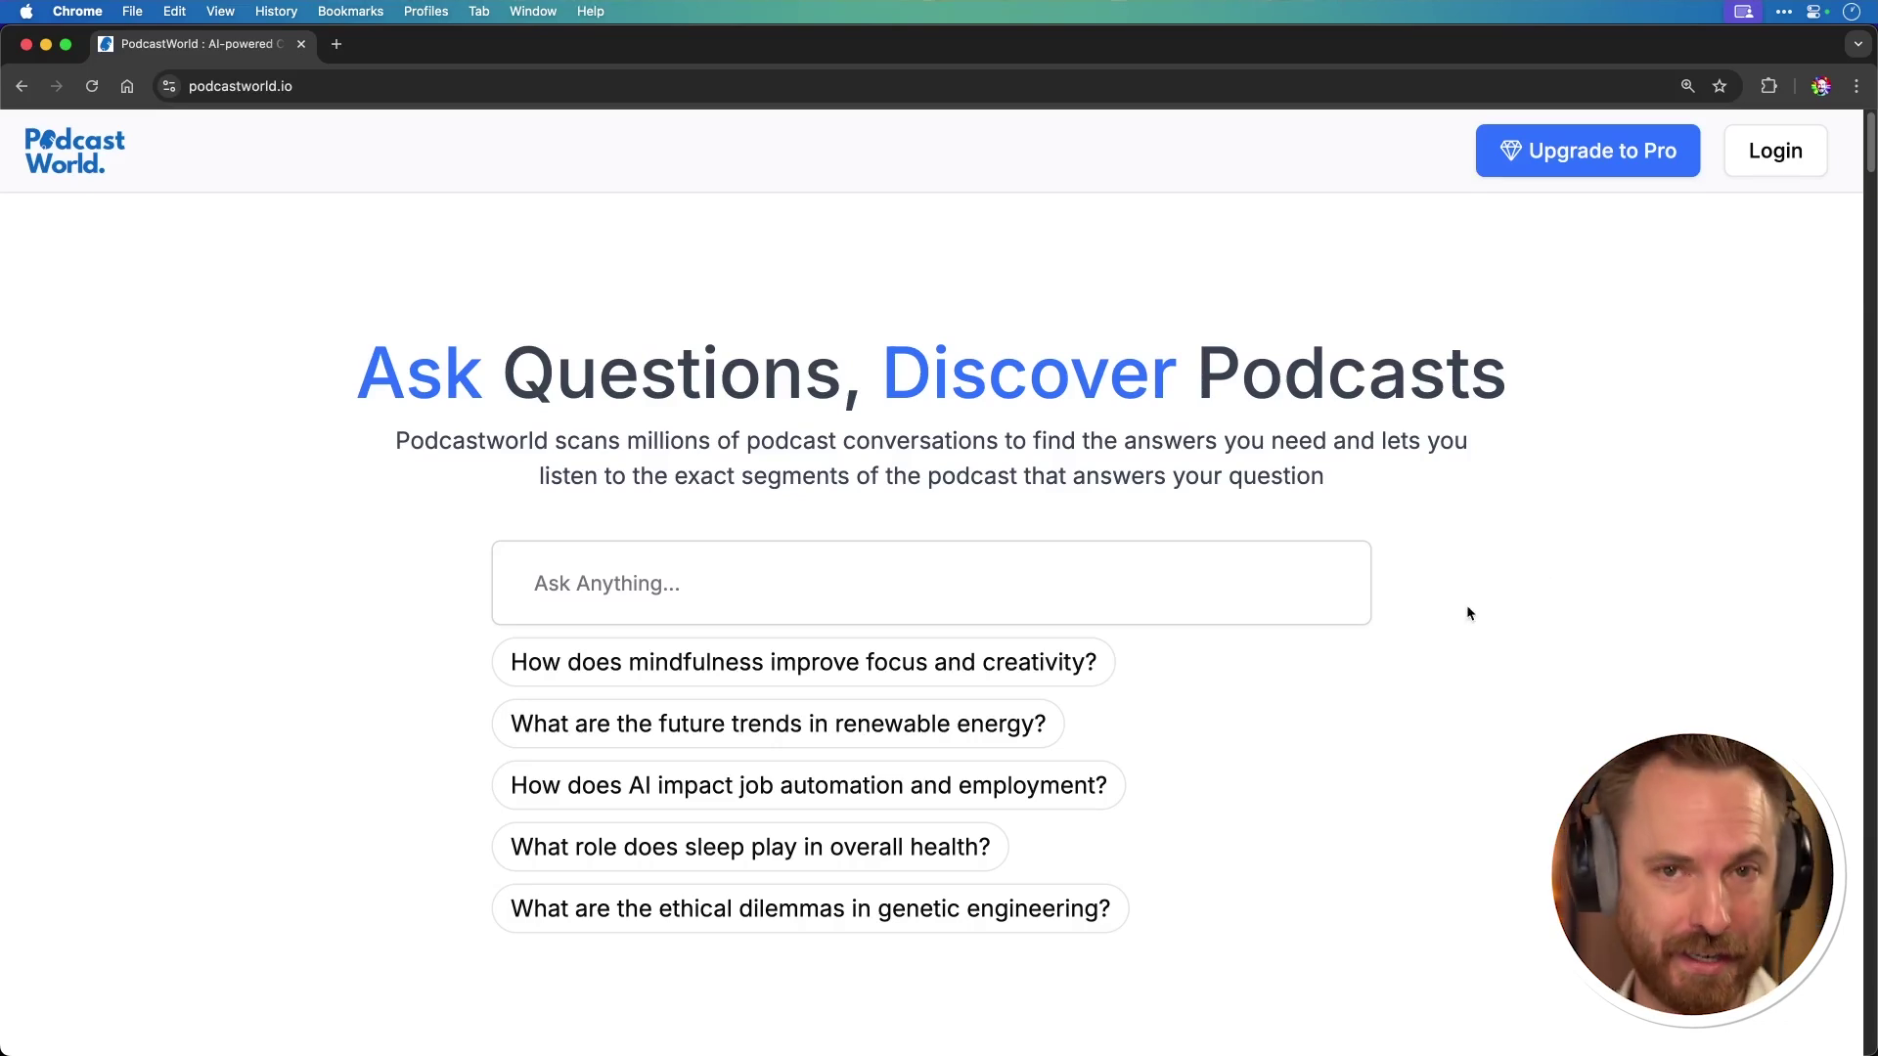
scroll(1467, 613, "down", 10)
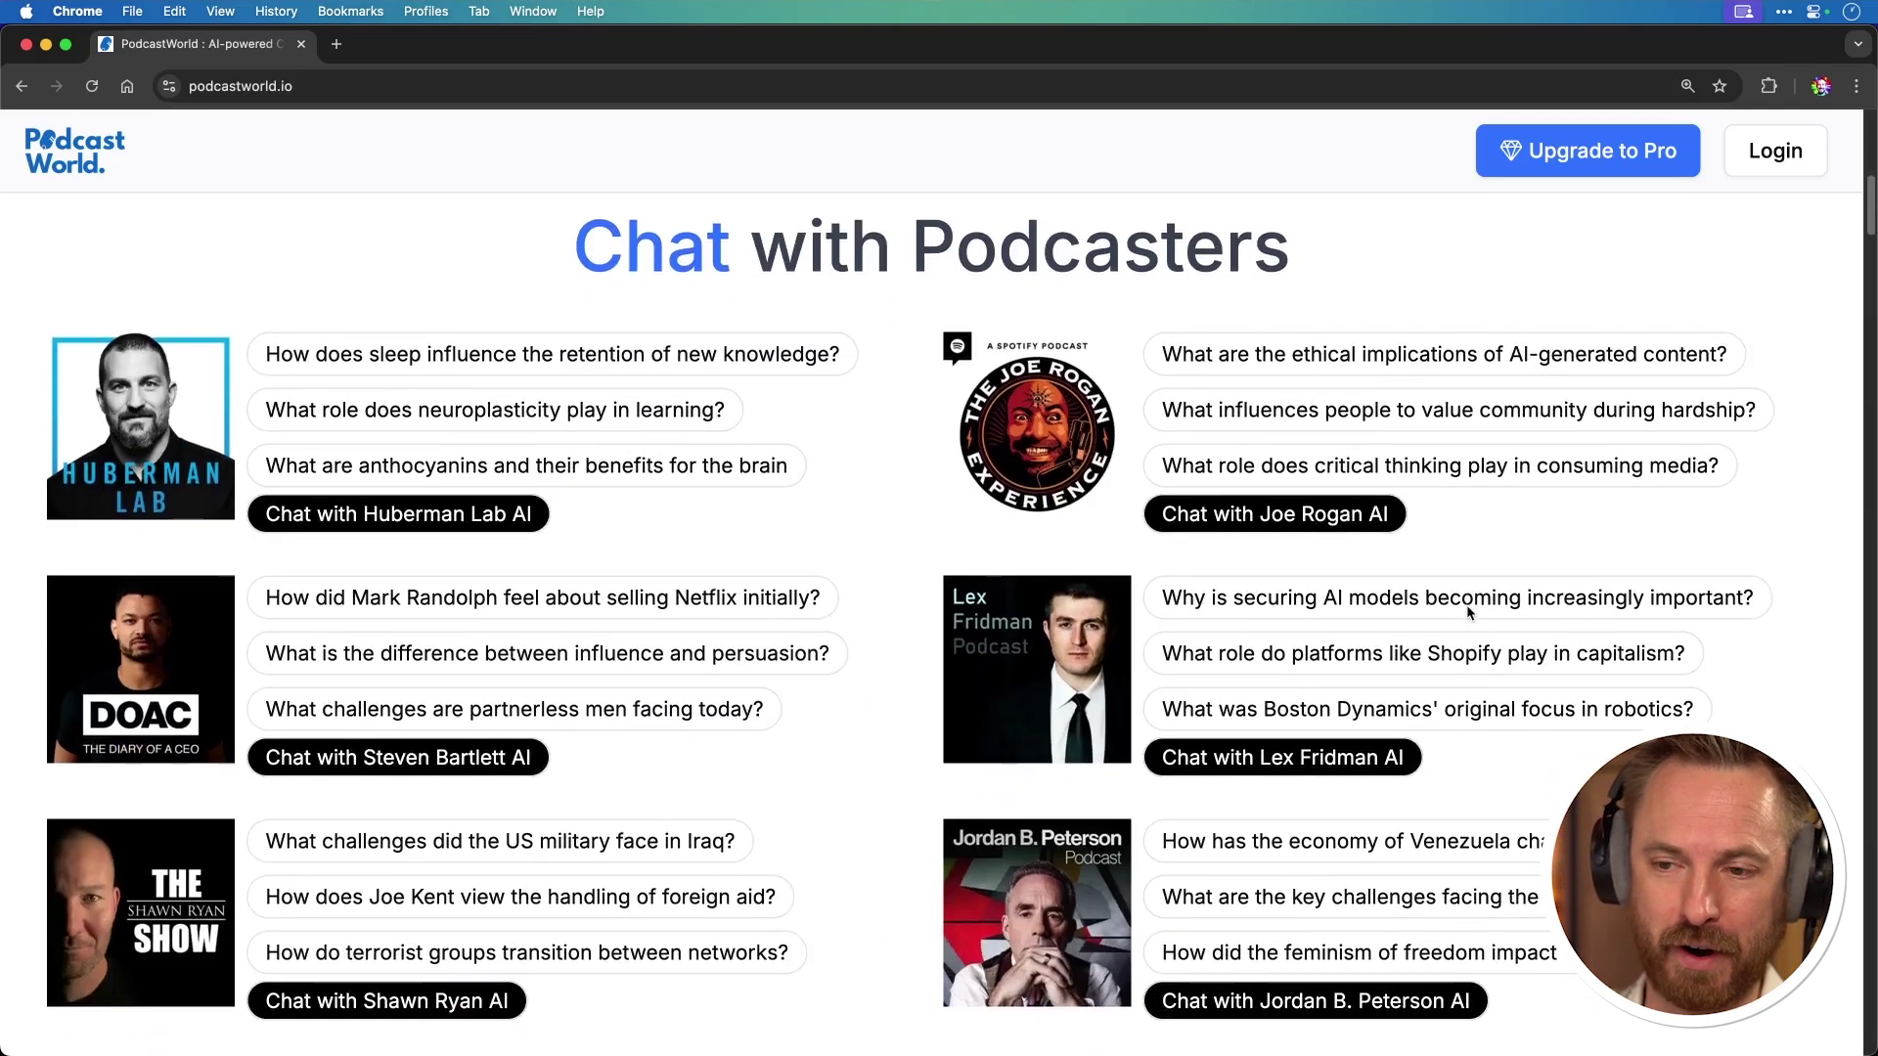
scroll(1467, 613, "down", 5)
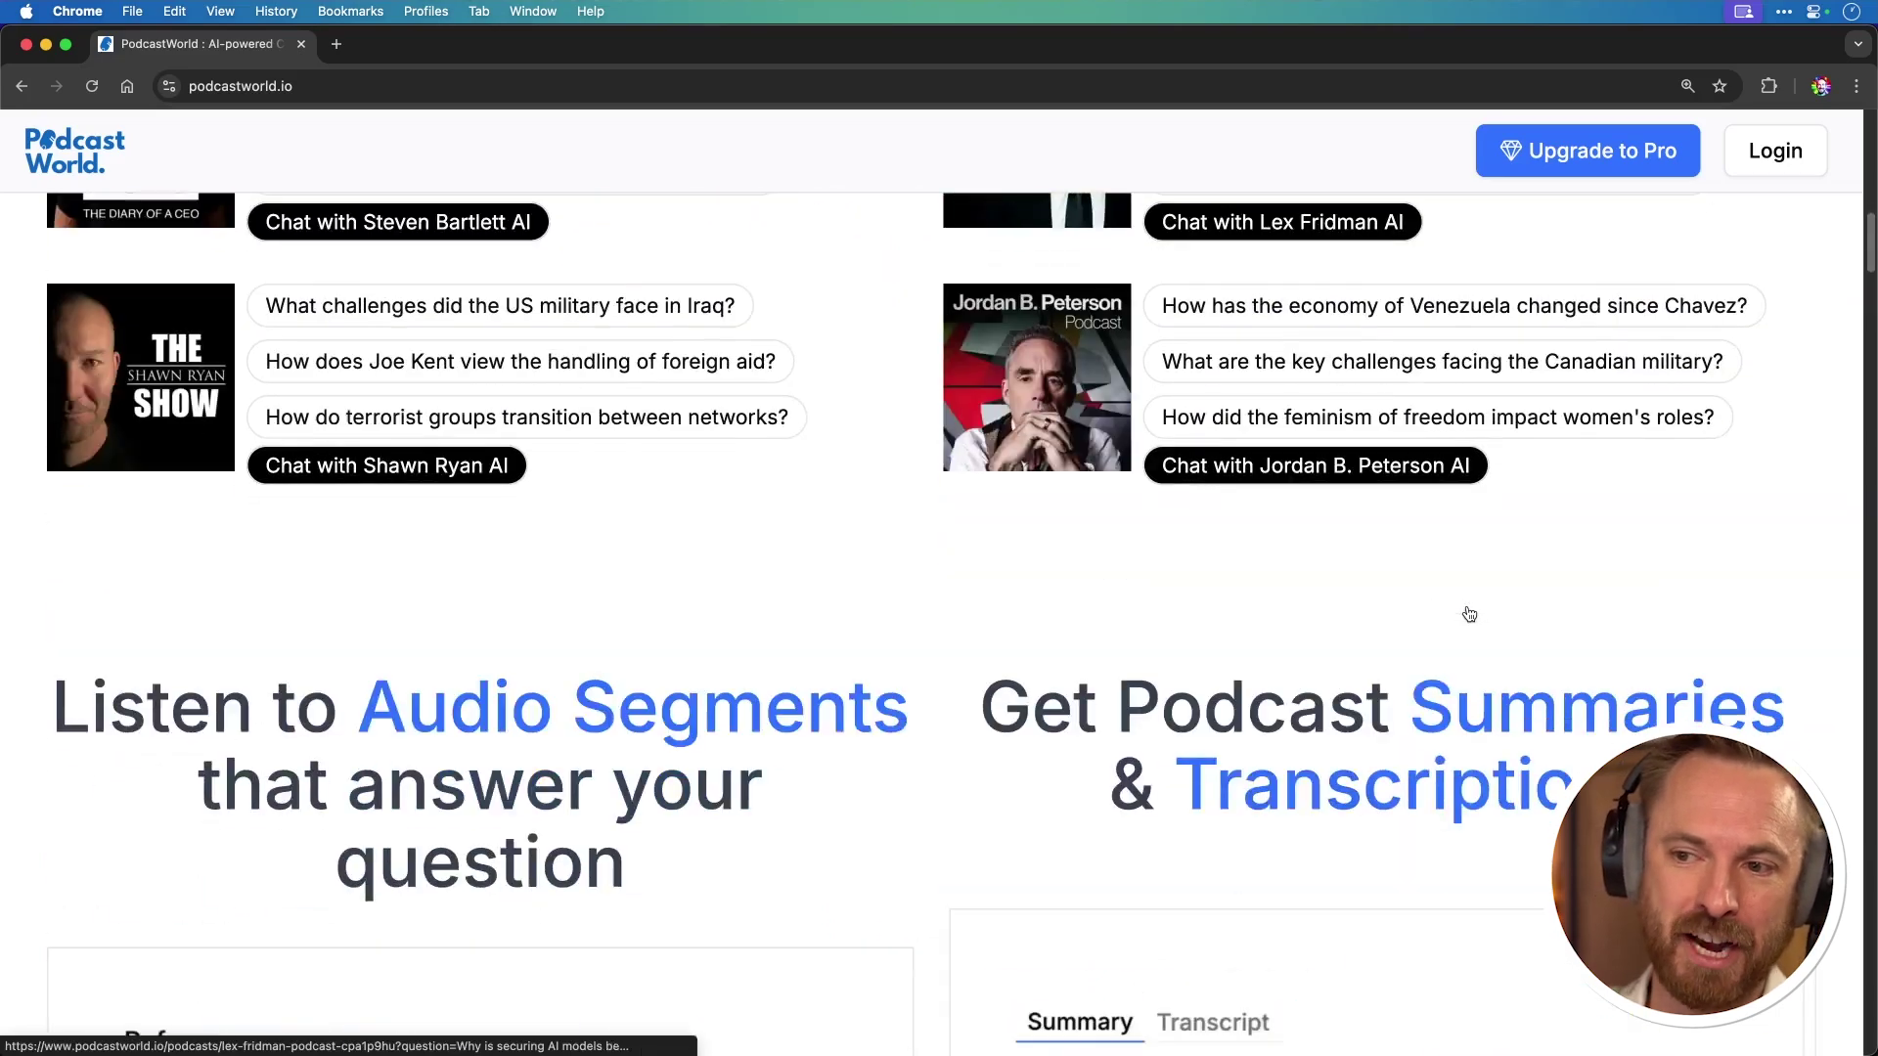
scroll(1469, 613, "down", 10)
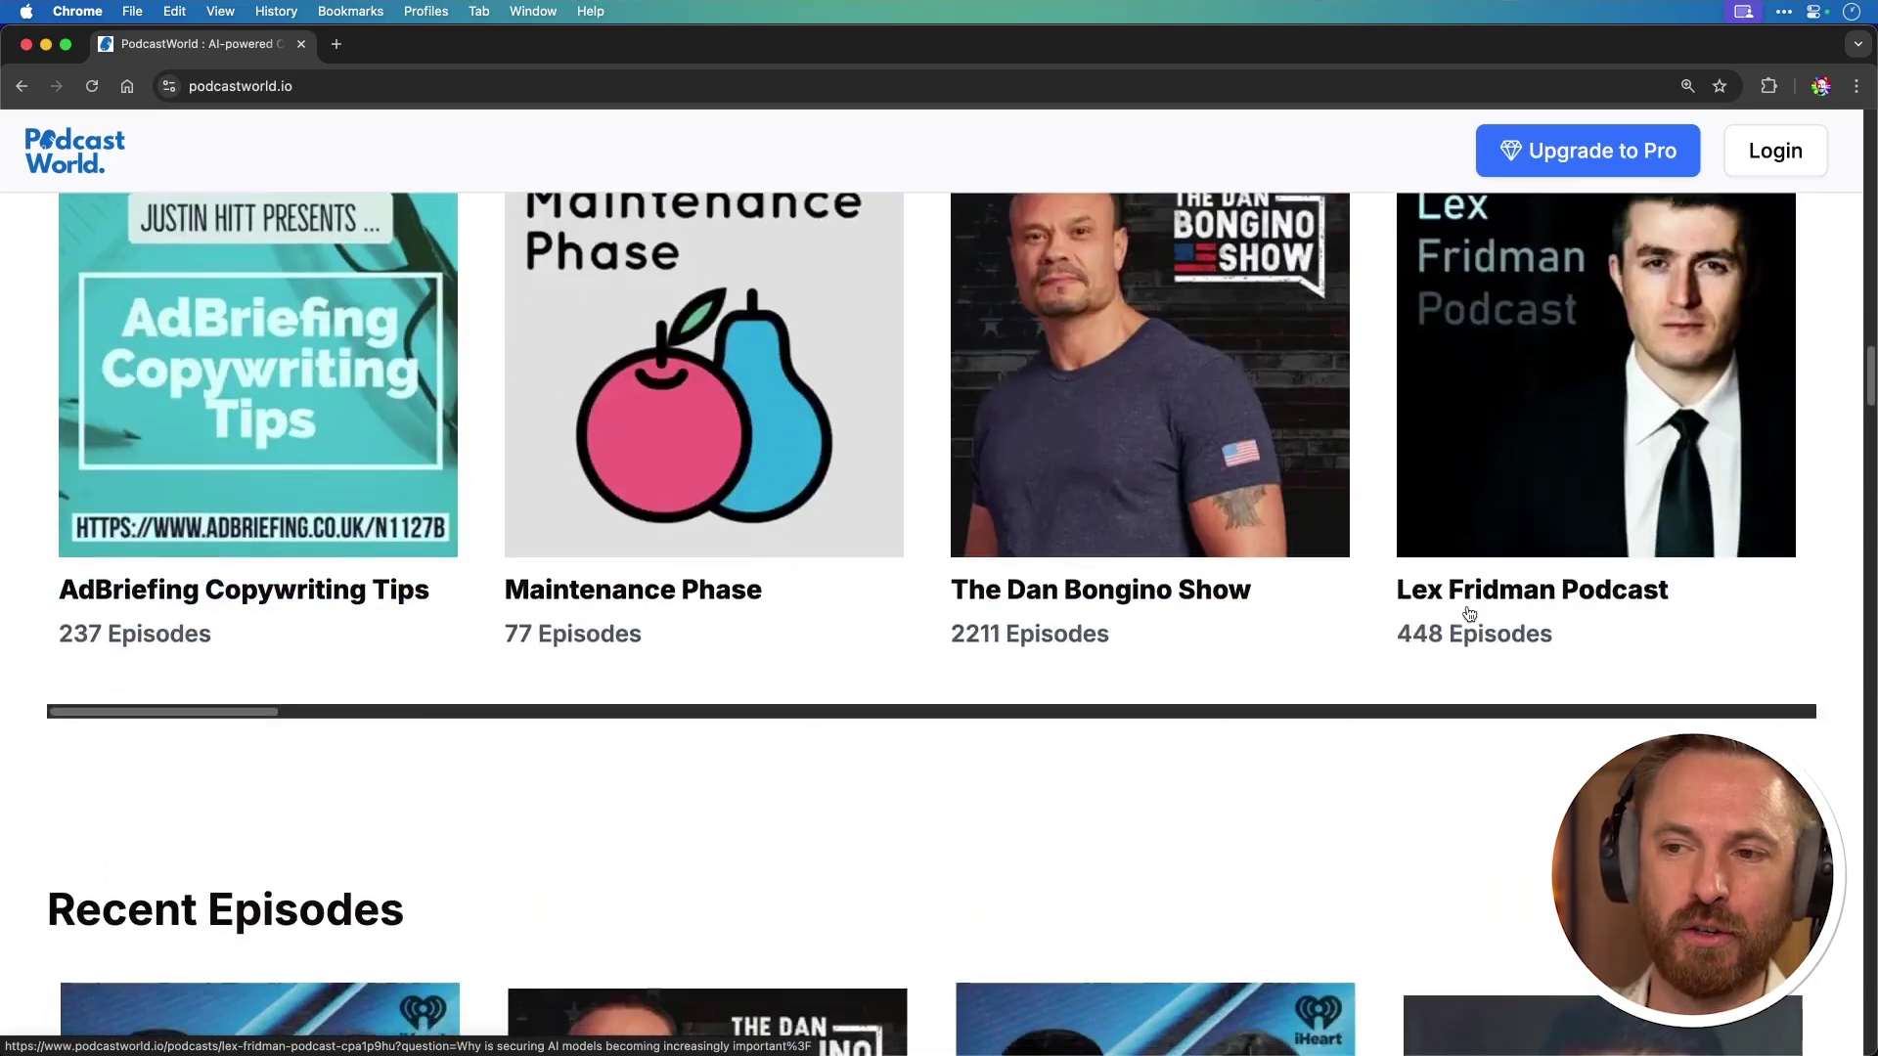
scroll(1469, 613, "down", 15)
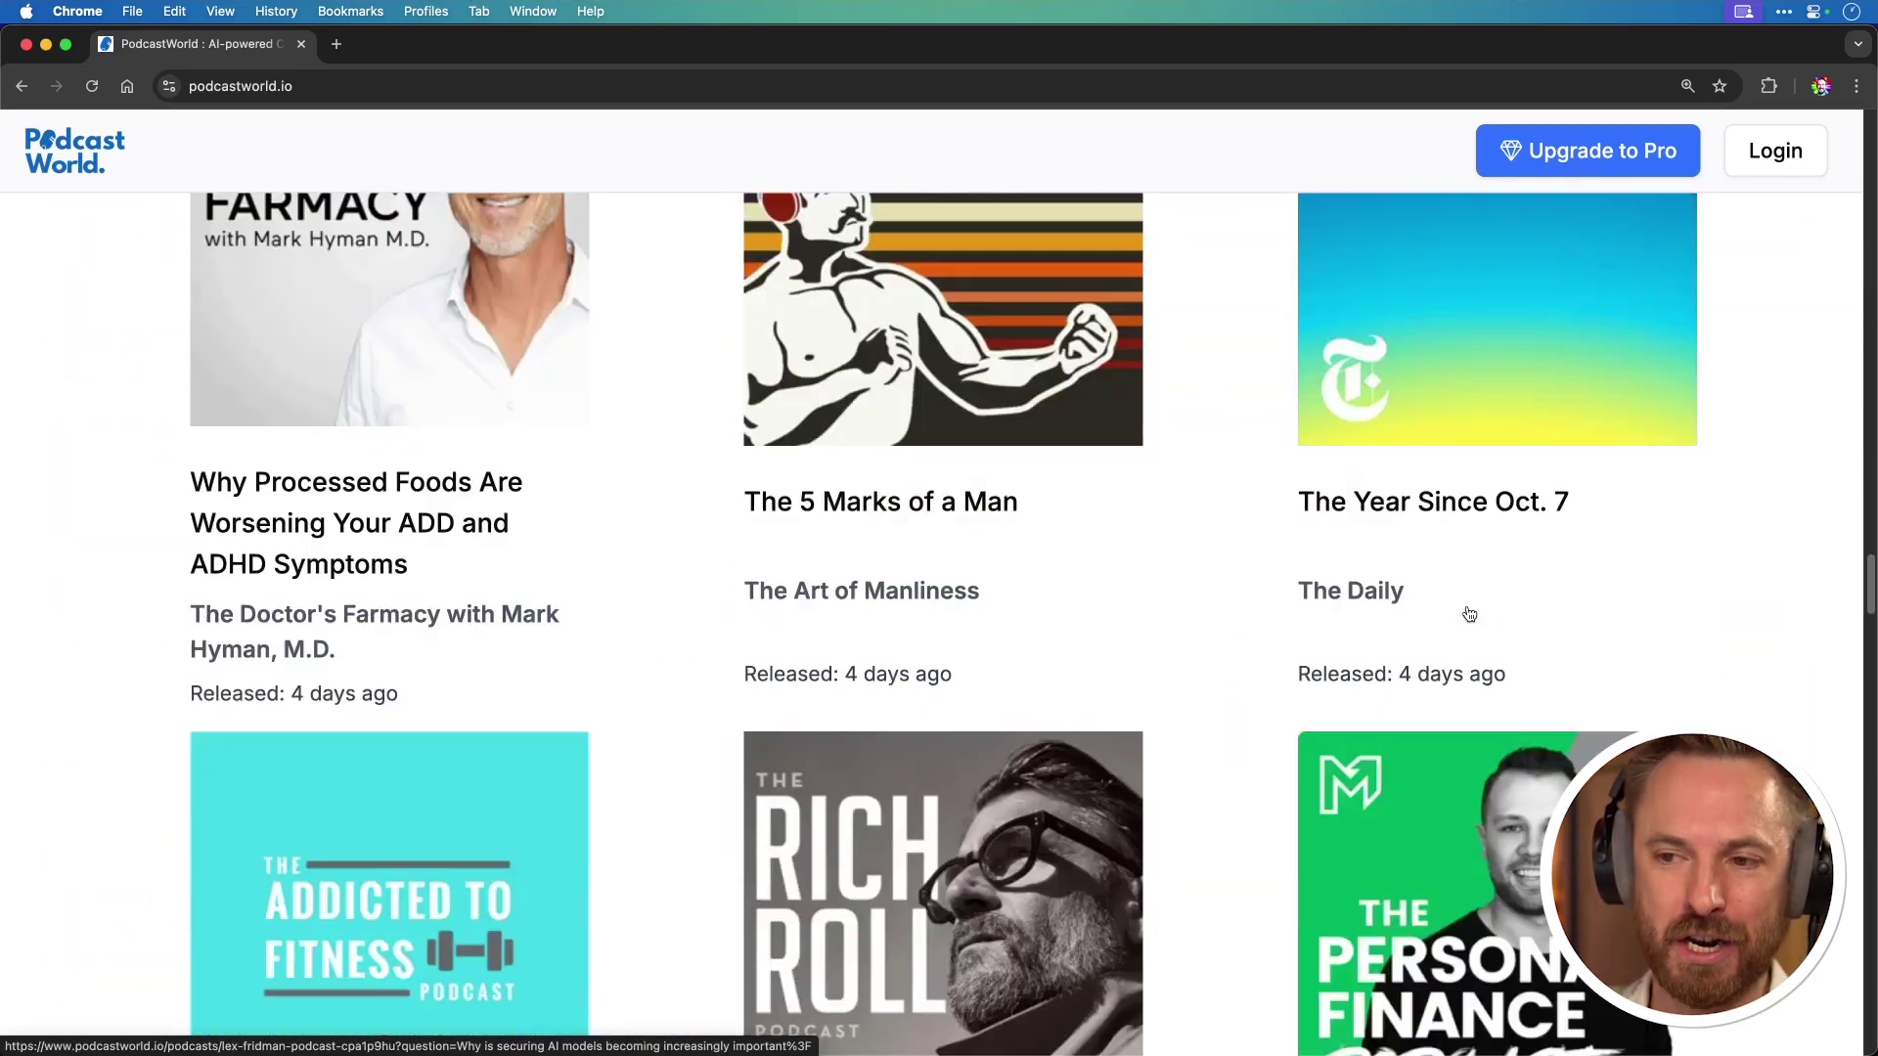
scroll(1469, 613, "down", 15)
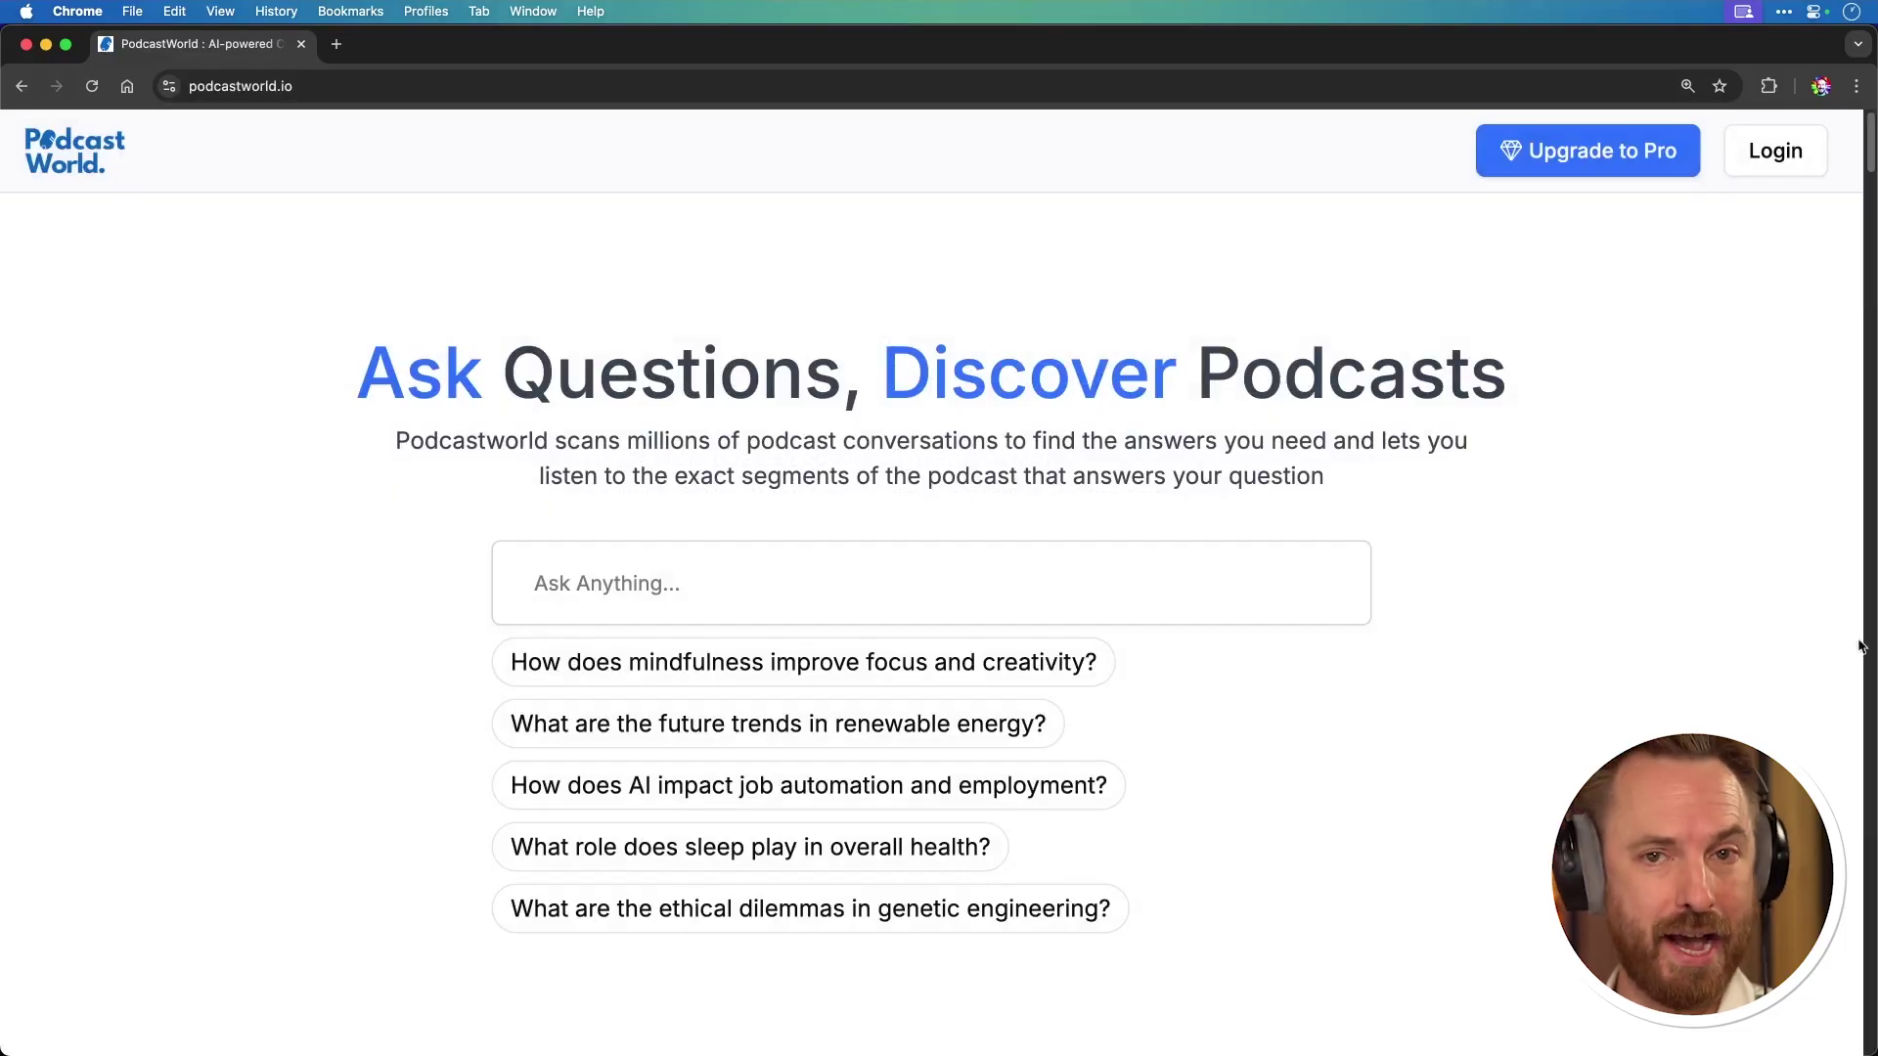
Step: Ask PodcastWorld 'What tools can I use to build AI-based apps without coding skills?' via the suggested question
left_click(1146, 592)
type("What are the best ways to create apps with AI when I don't know how to code?")
key("Return")
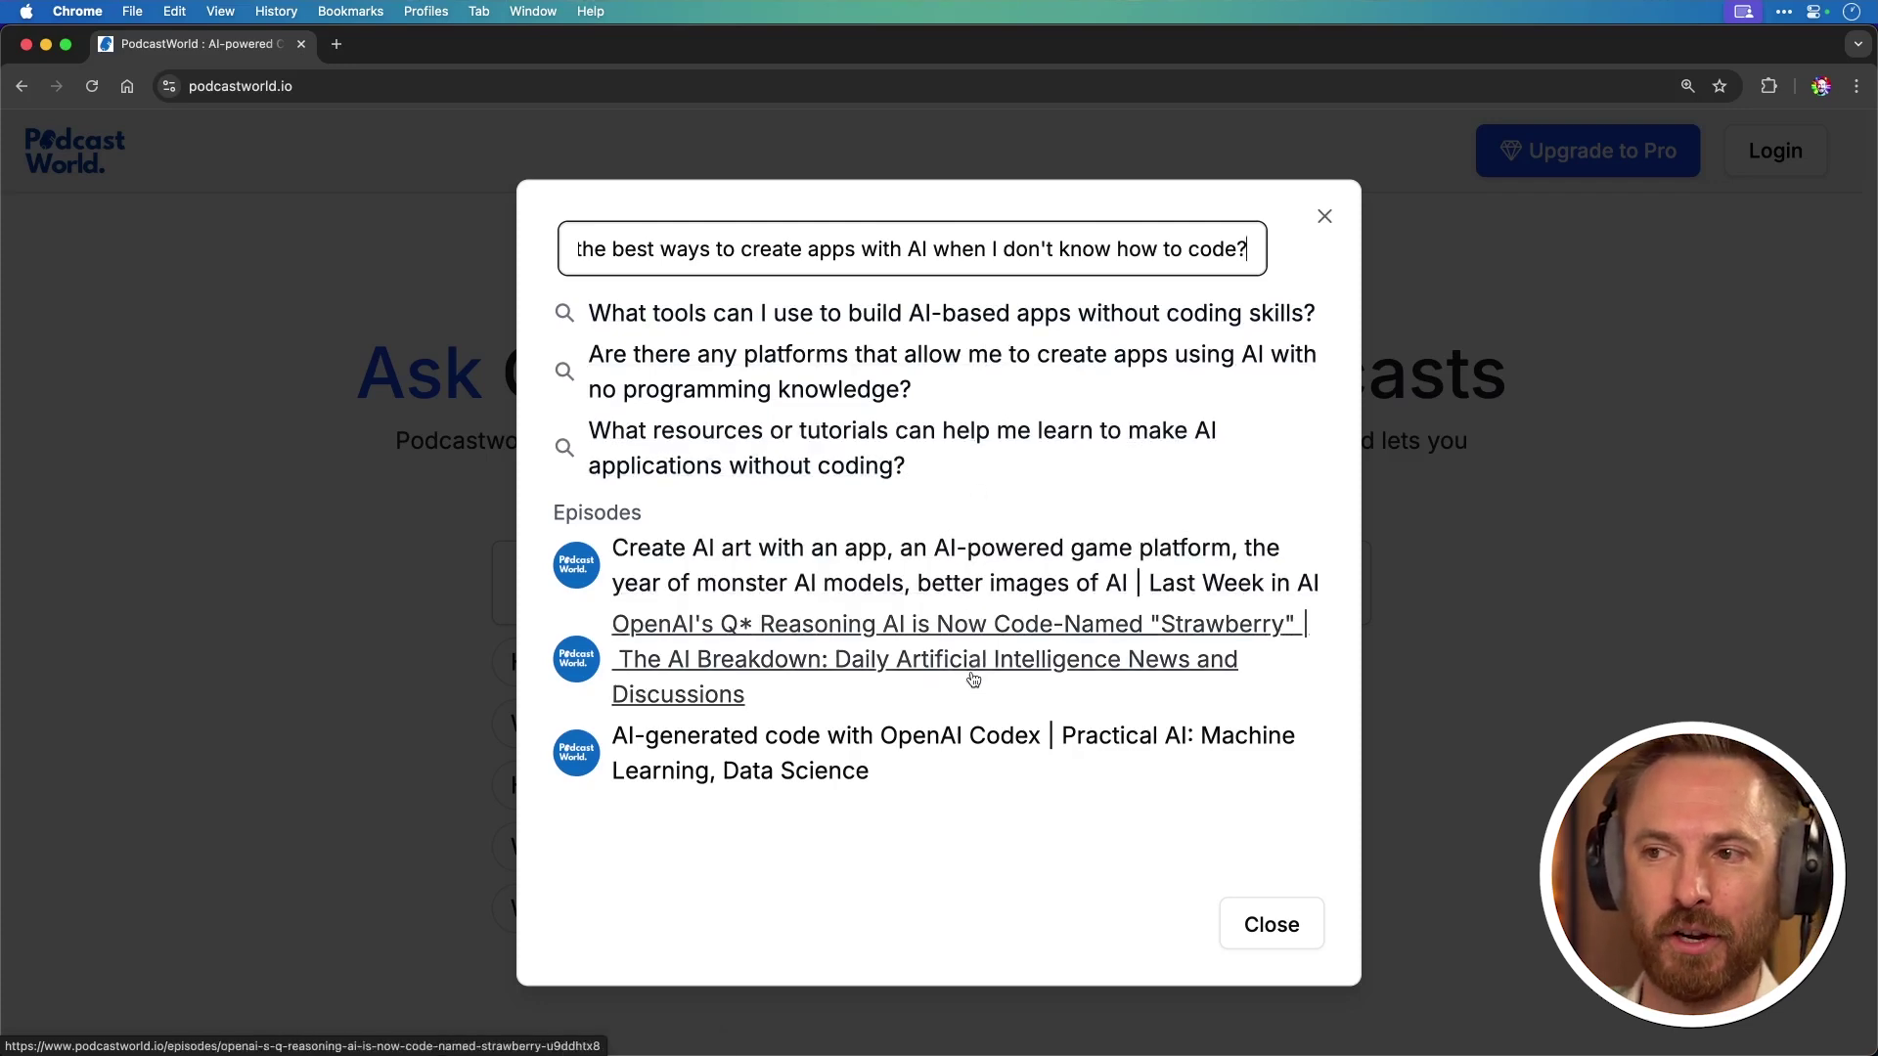
left_click(932, 333)
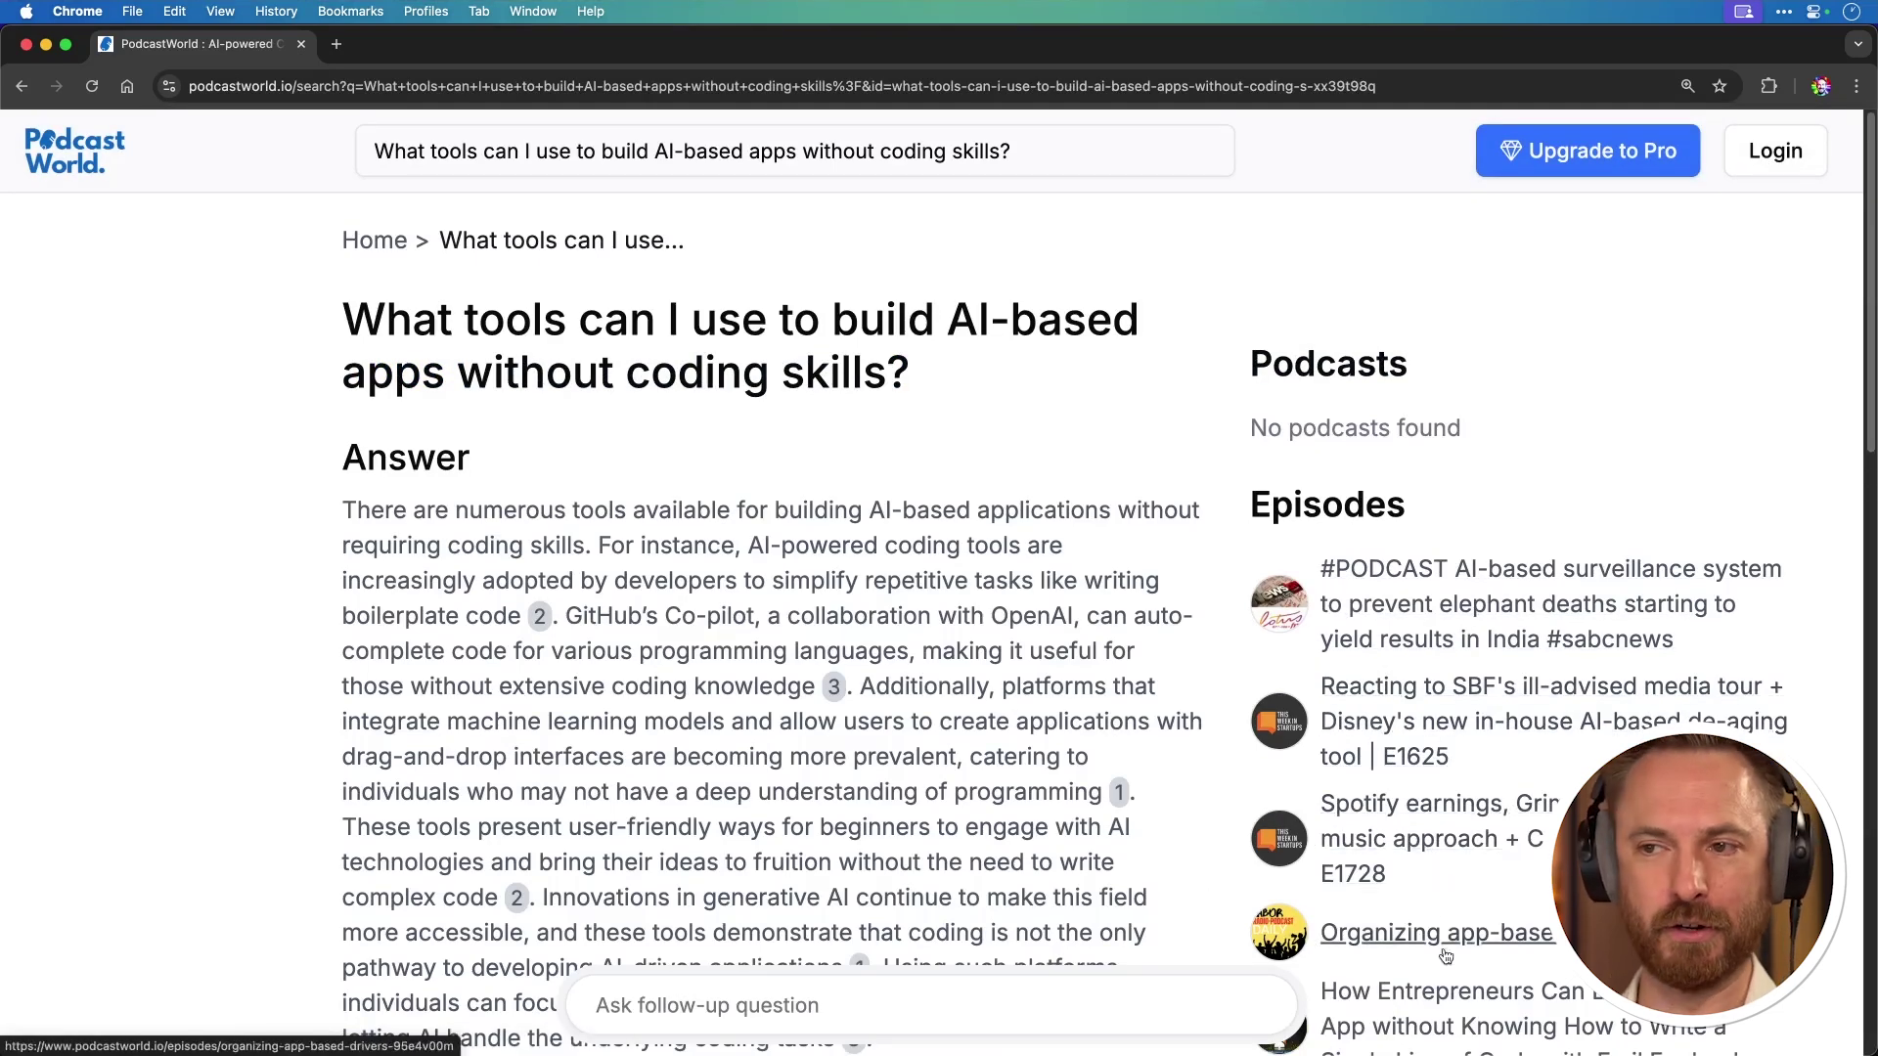
Step: Scroll down and back up through the current PodcastWorld answer page
scroll(1445, 955, "down", 6)
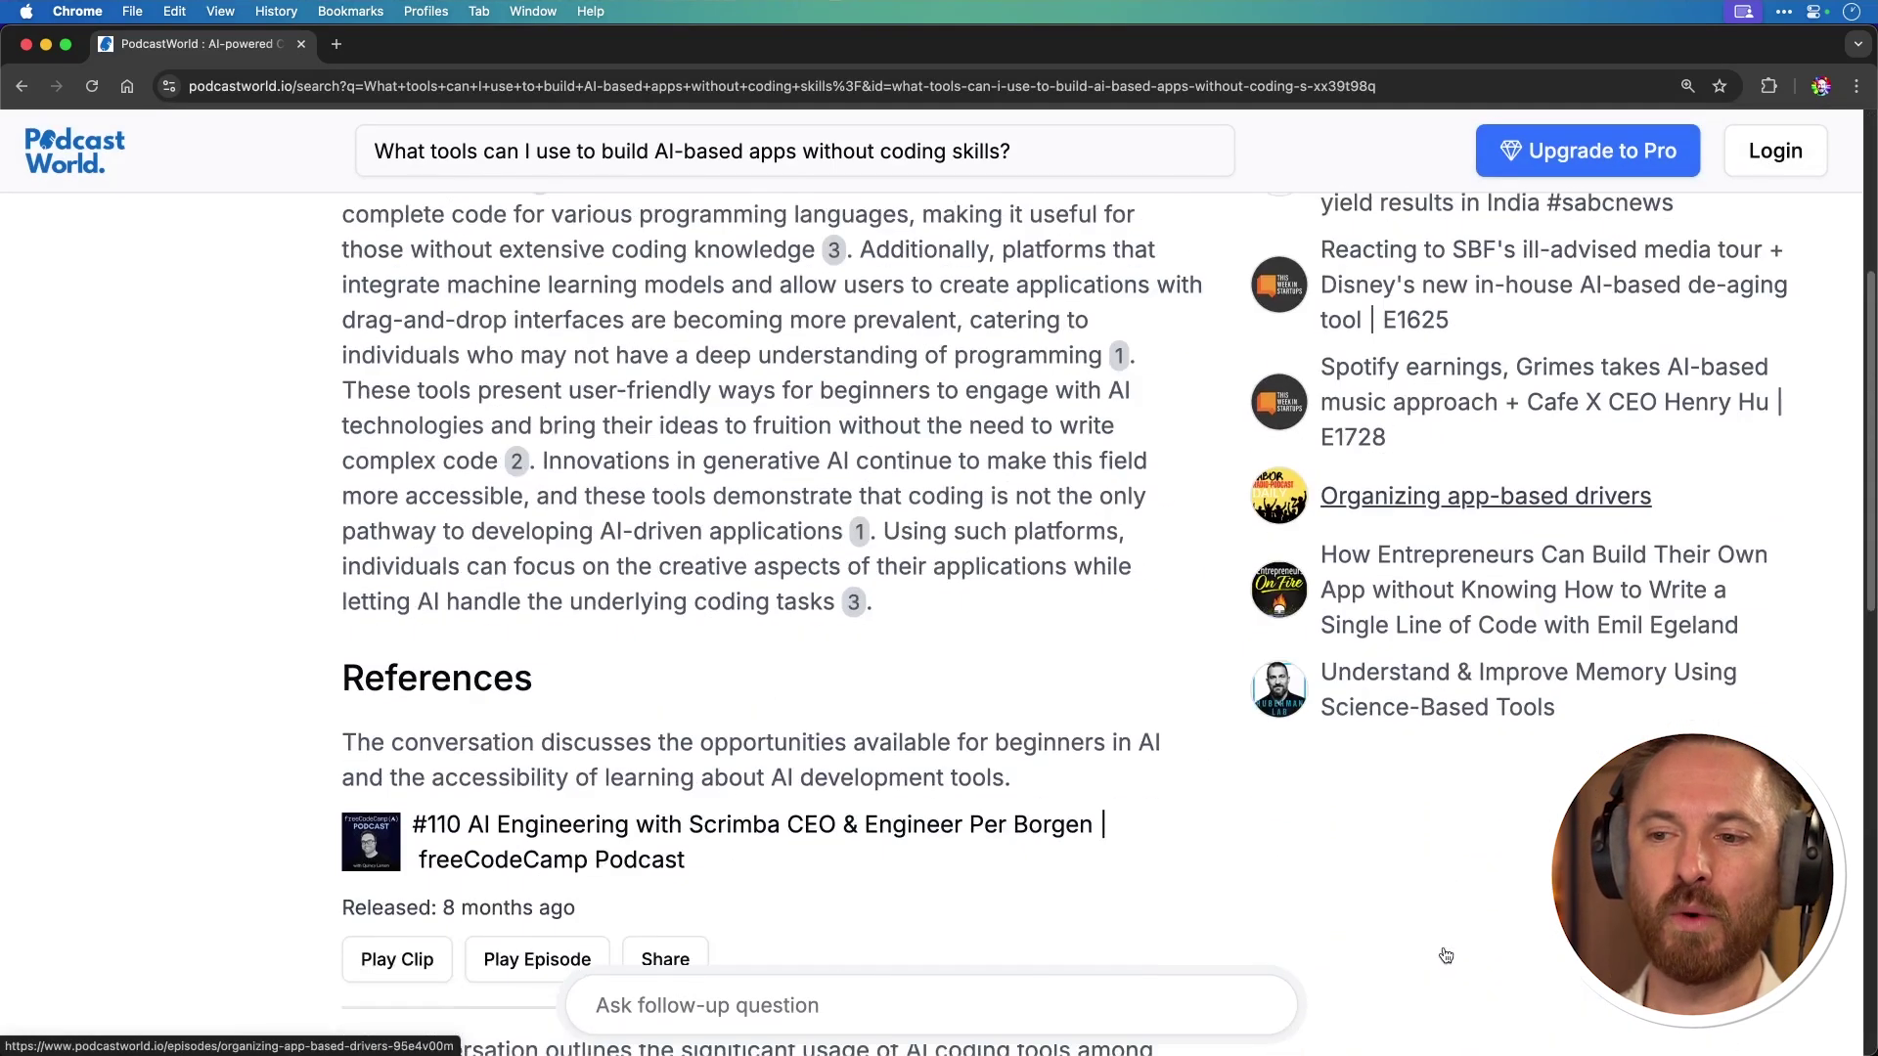
scroll(1446, 955, "up", 7)
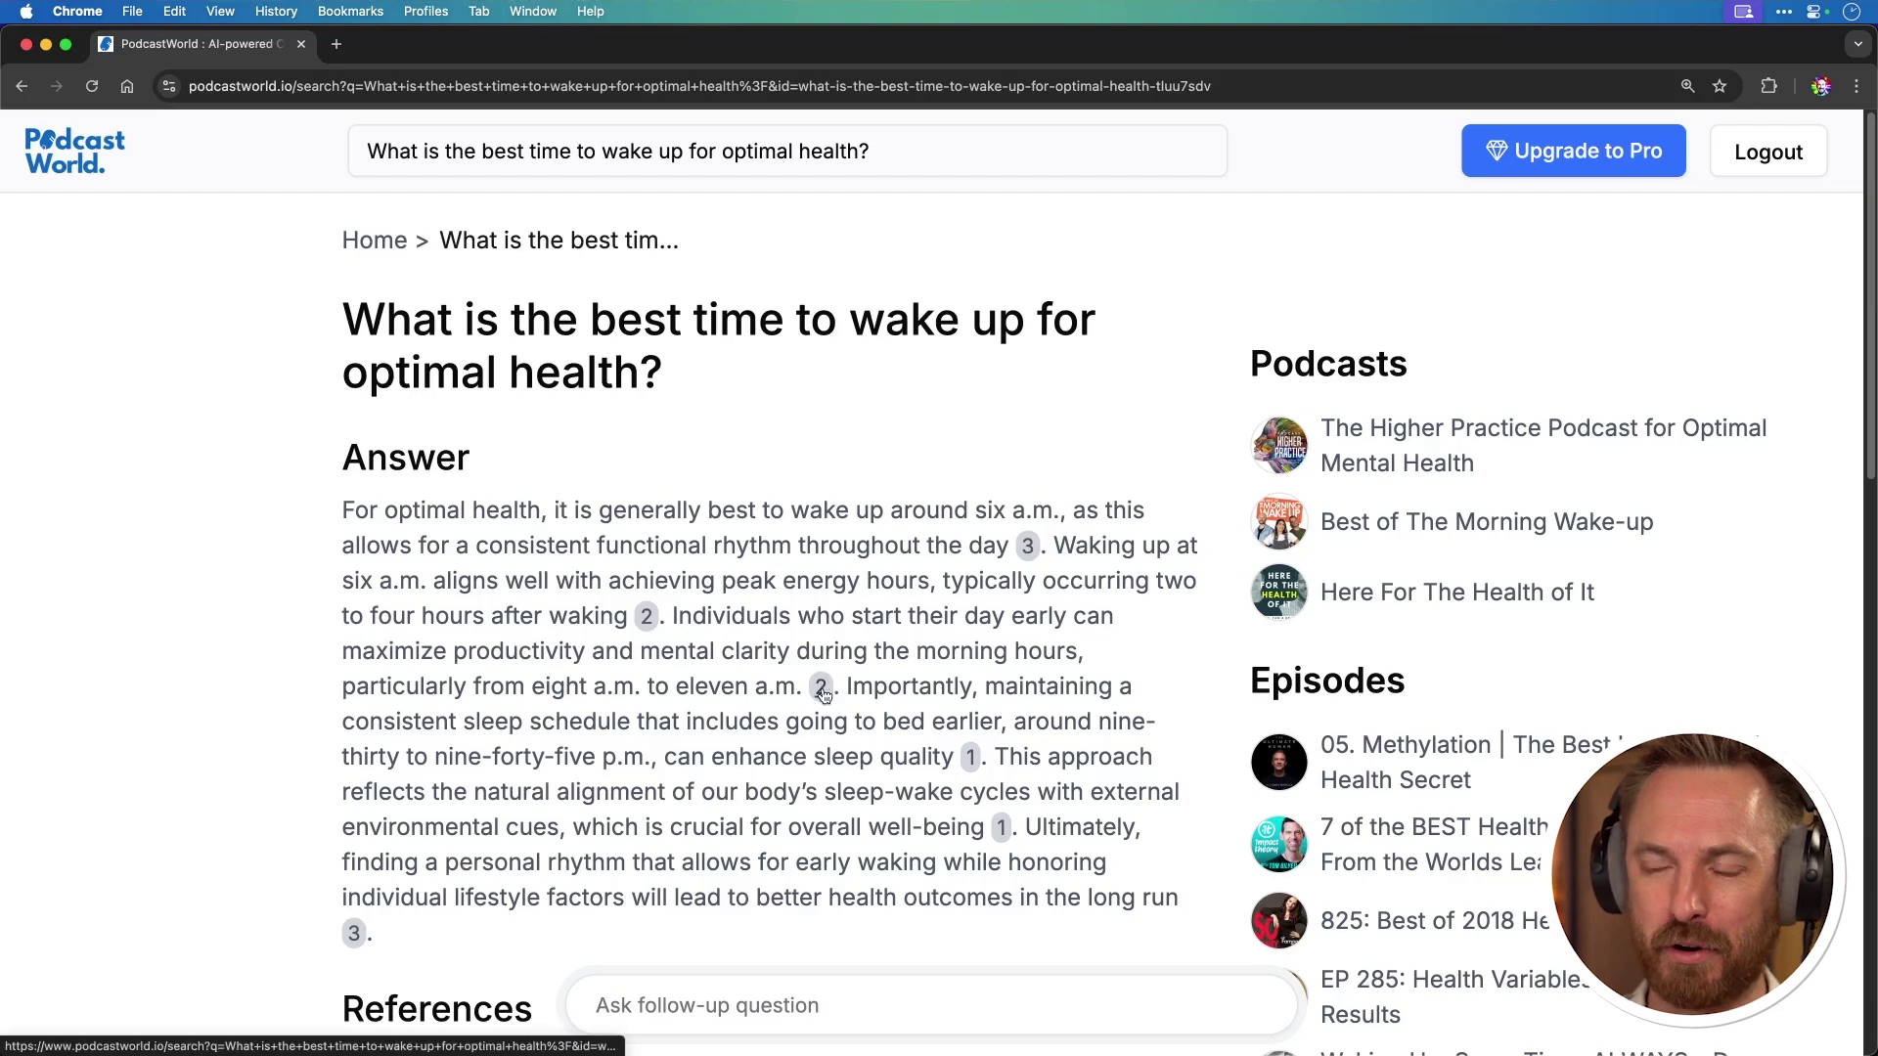
mouse_move(825, 692)
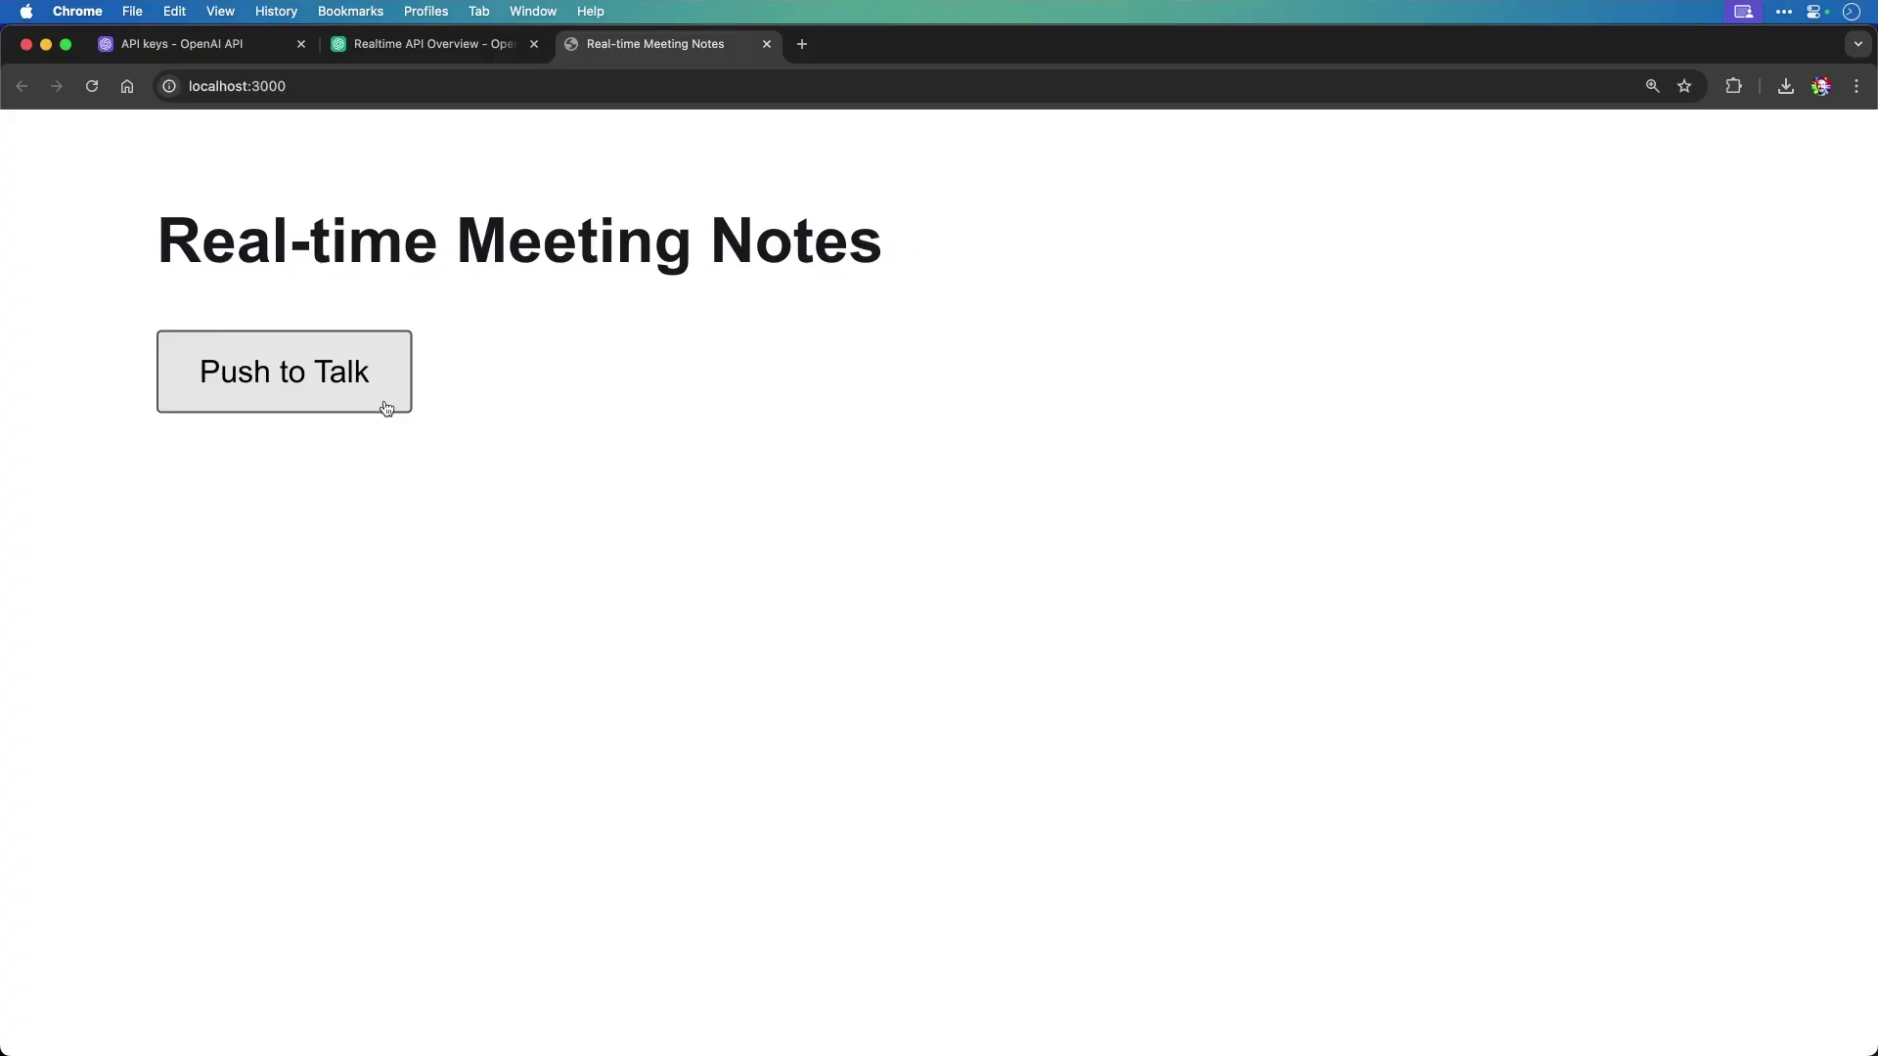
Step: Record several spoken notes with Push to Talk so each becomes a transcribed bullet
left_click(387, 408)
left_click(386, 408)
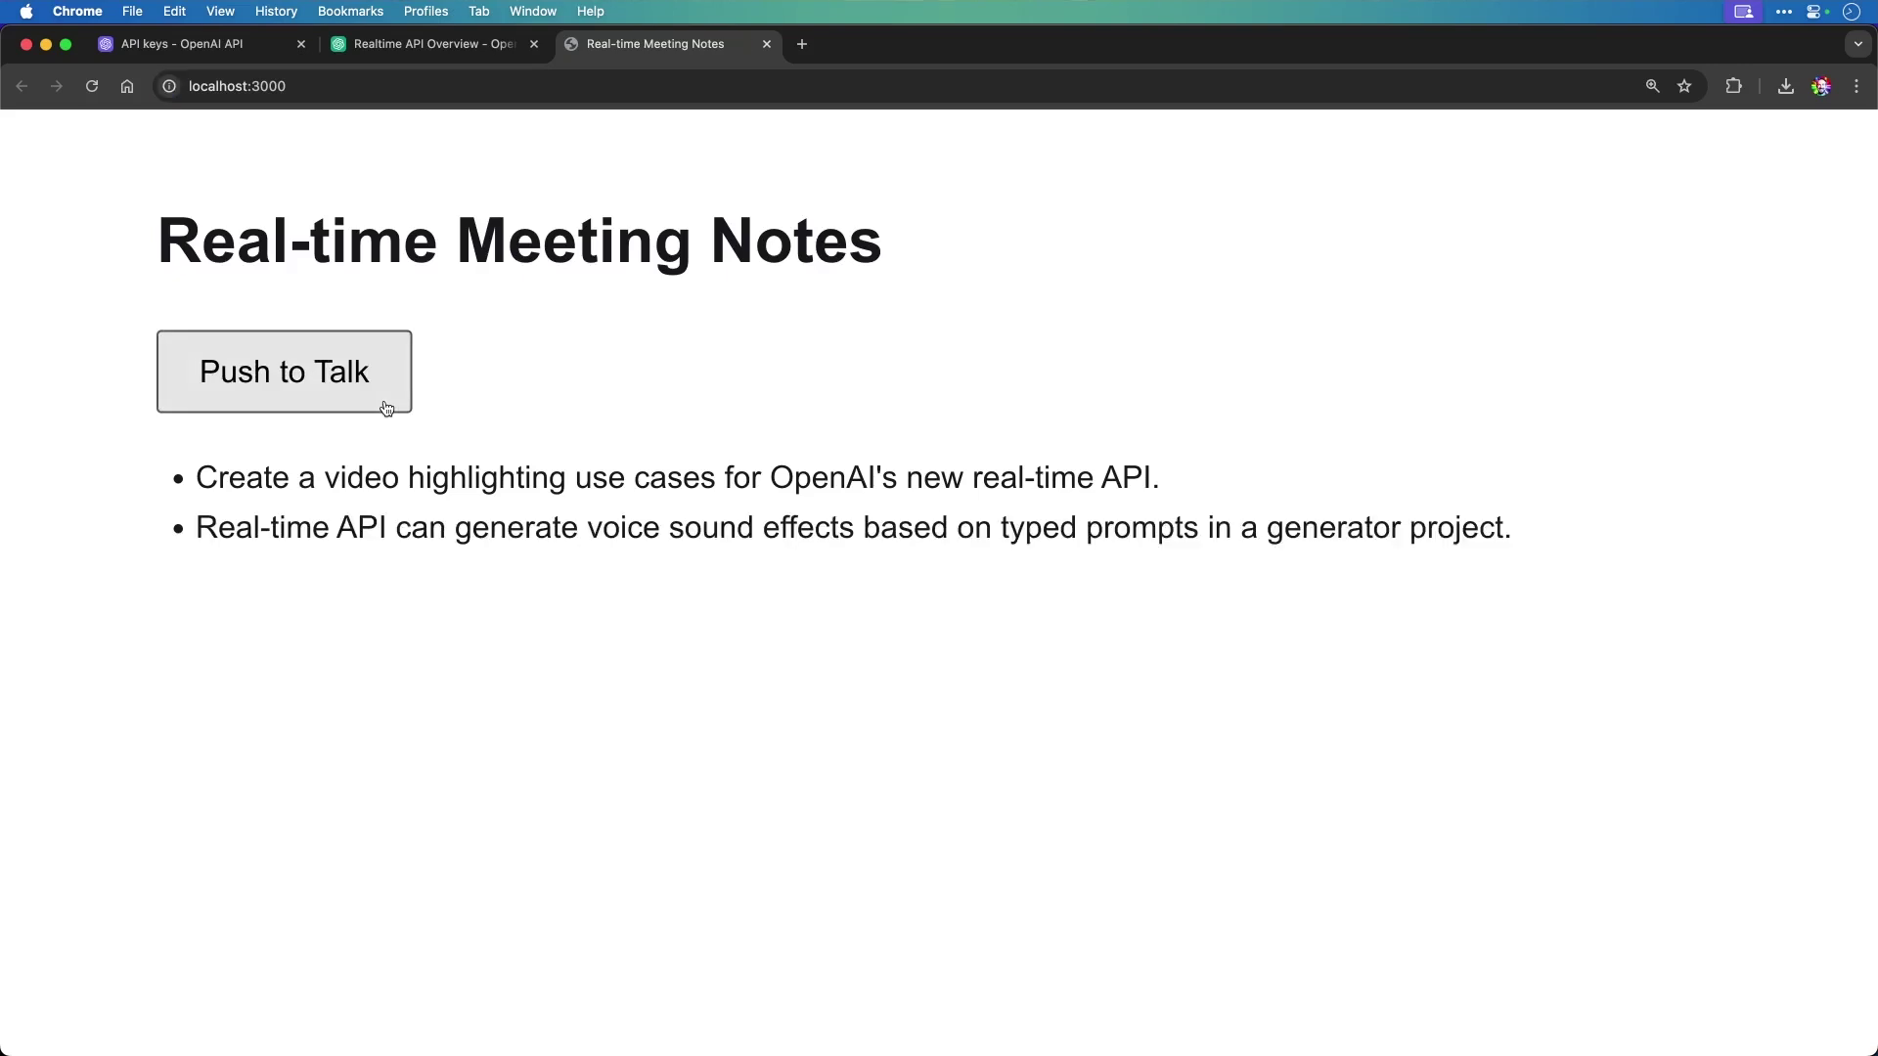
left_click(386, 408)
left_click(386, 407)
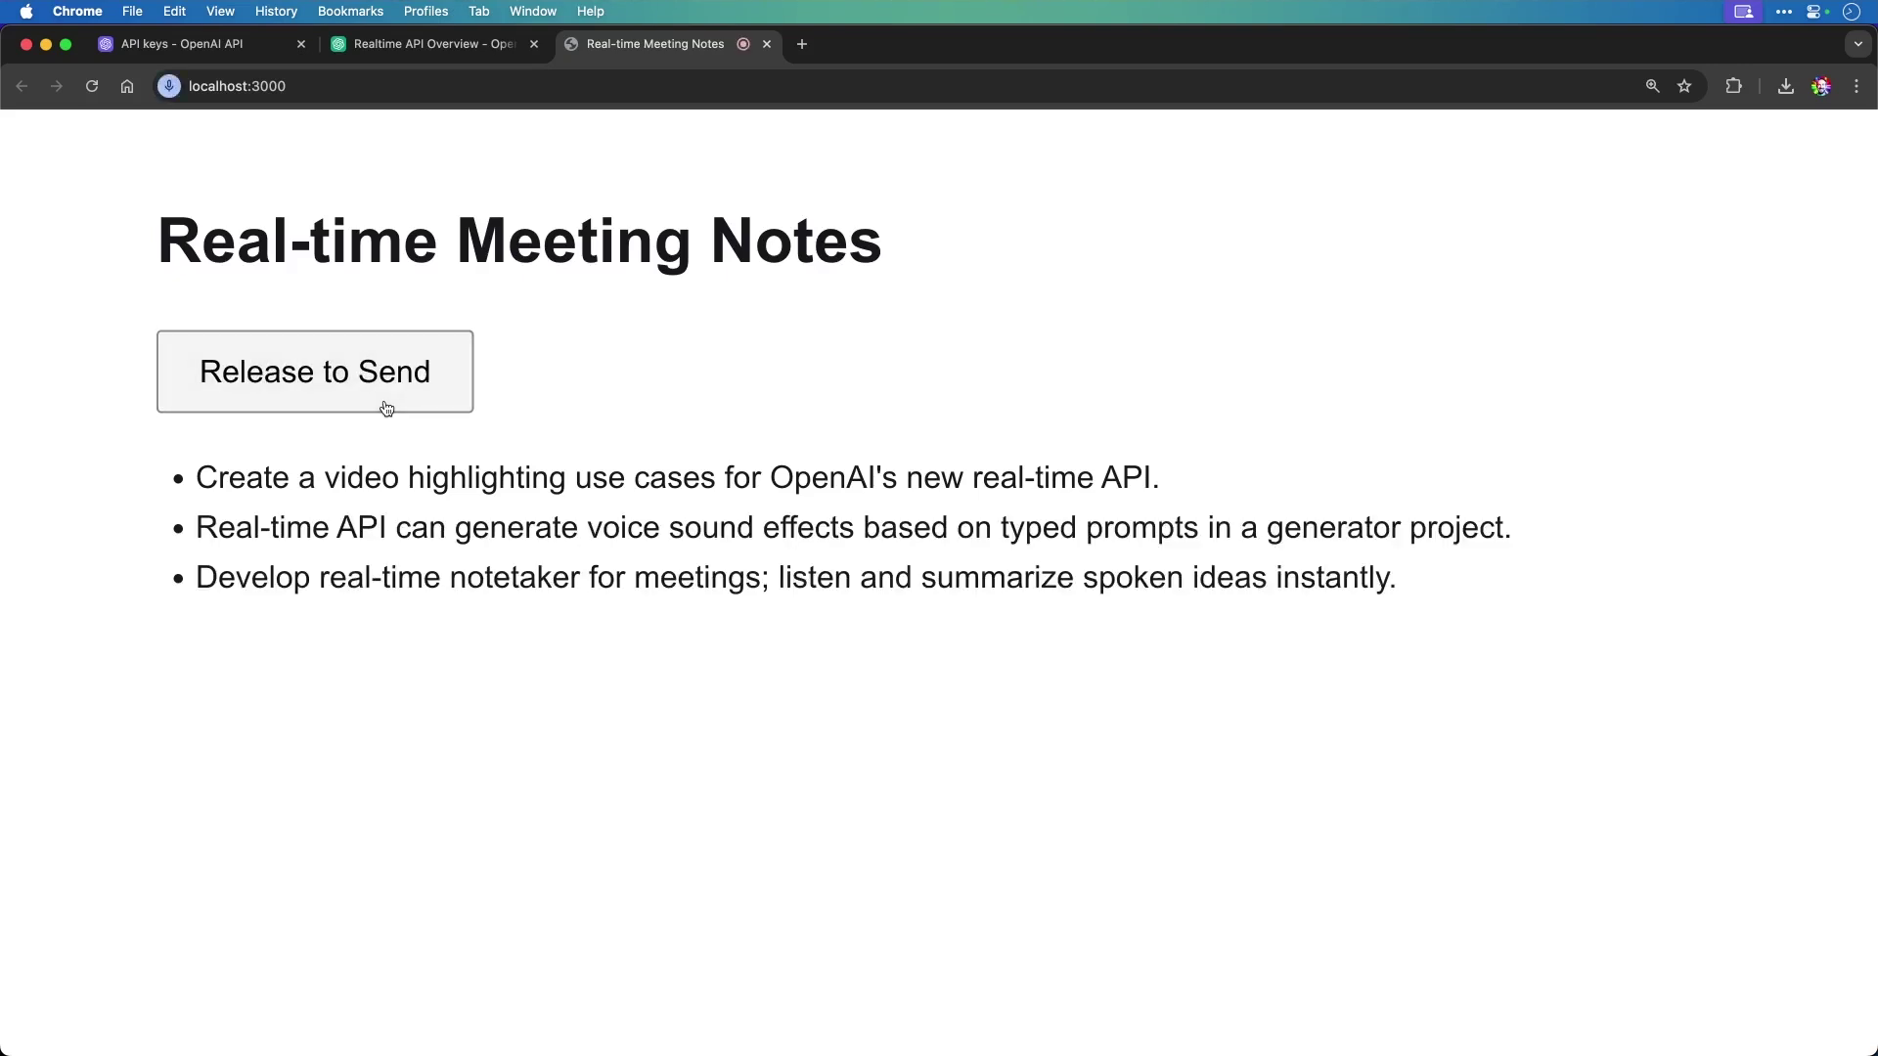
left_click(386, 408)
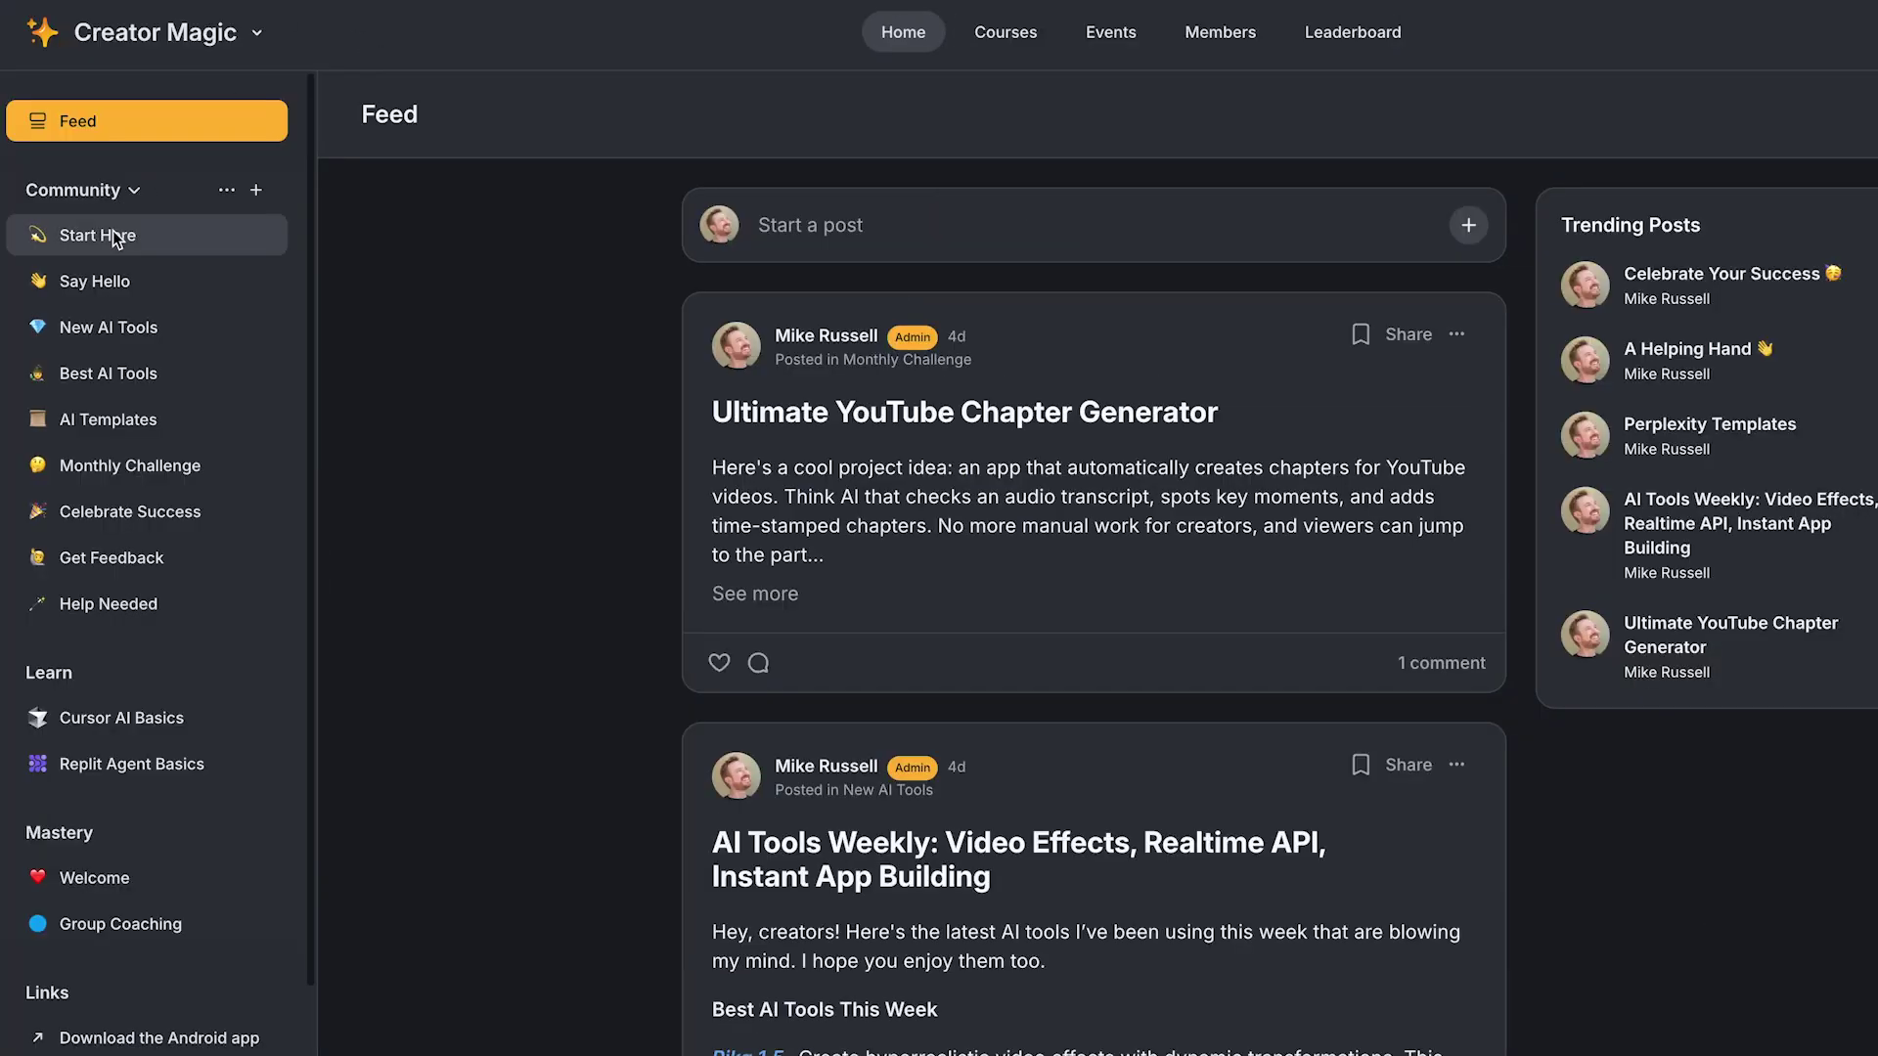
Step: Open the Start Here community space and scroll through its posts
left_click(114, 234)
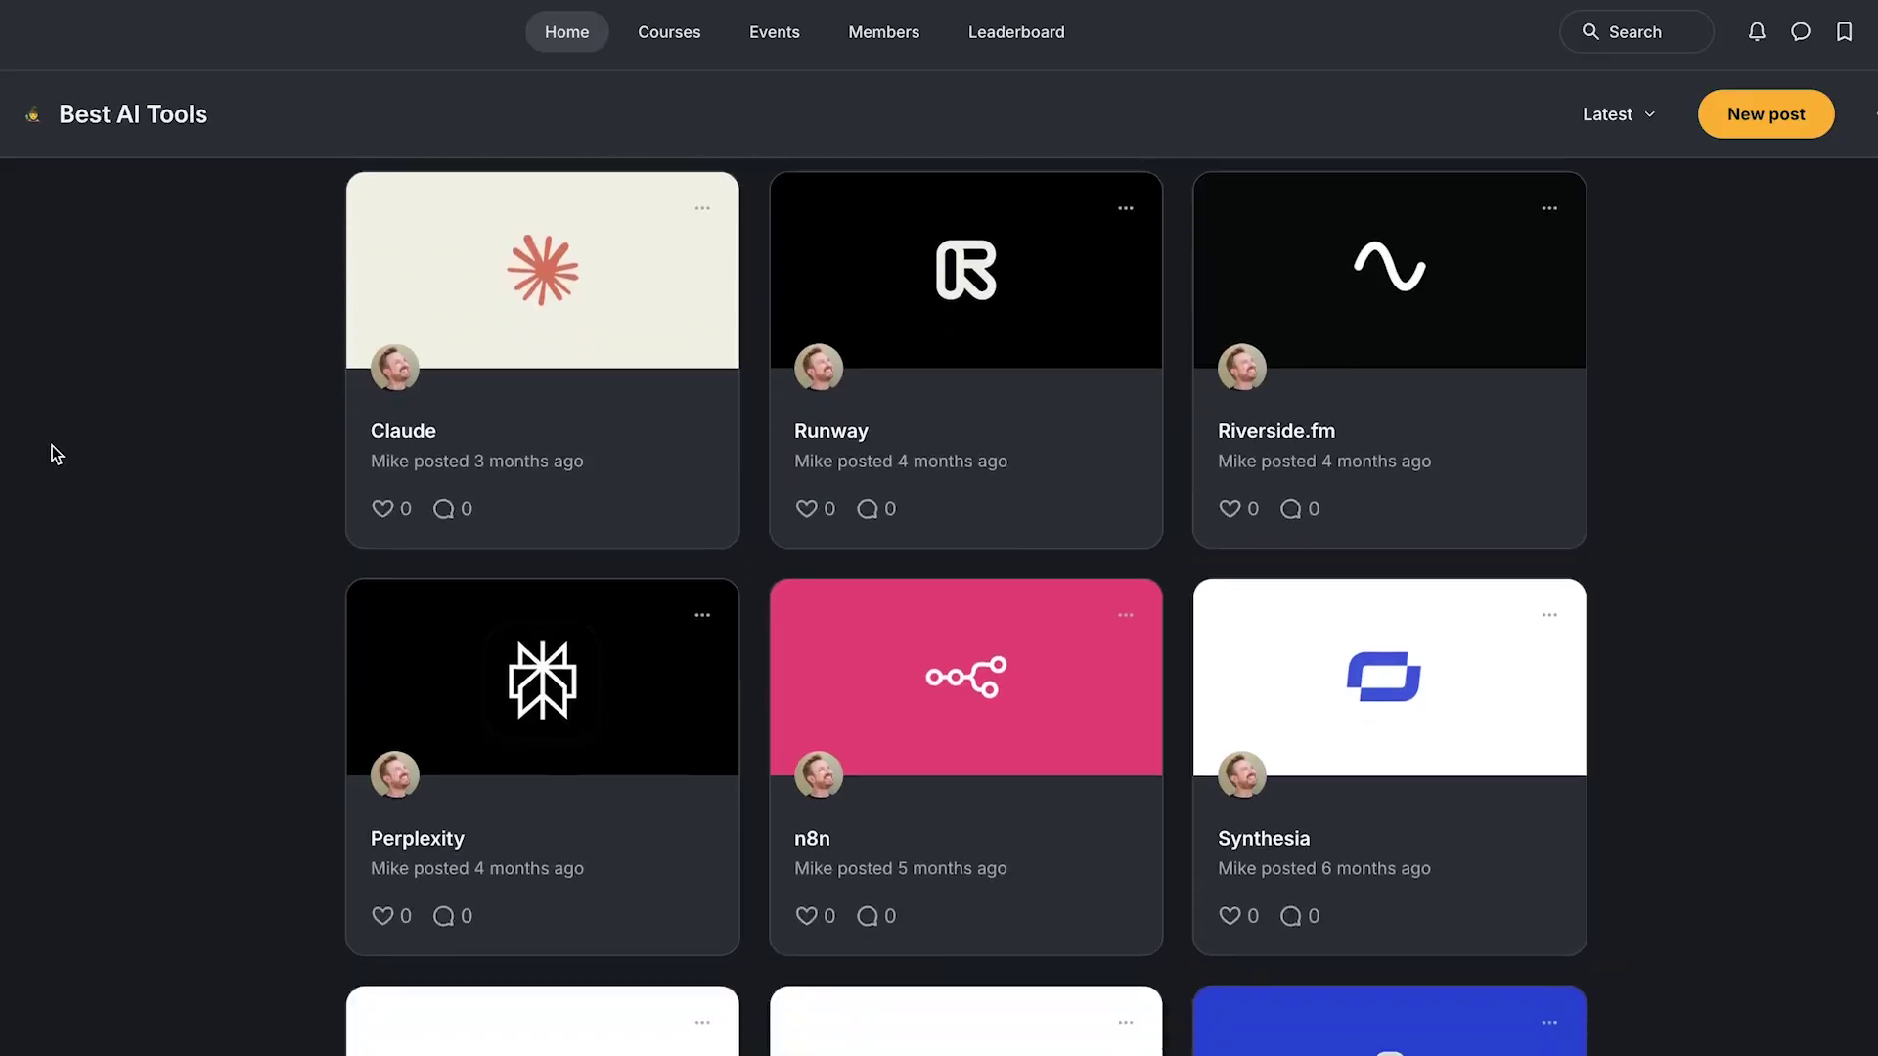
scroll(51, 444, "down", 3)
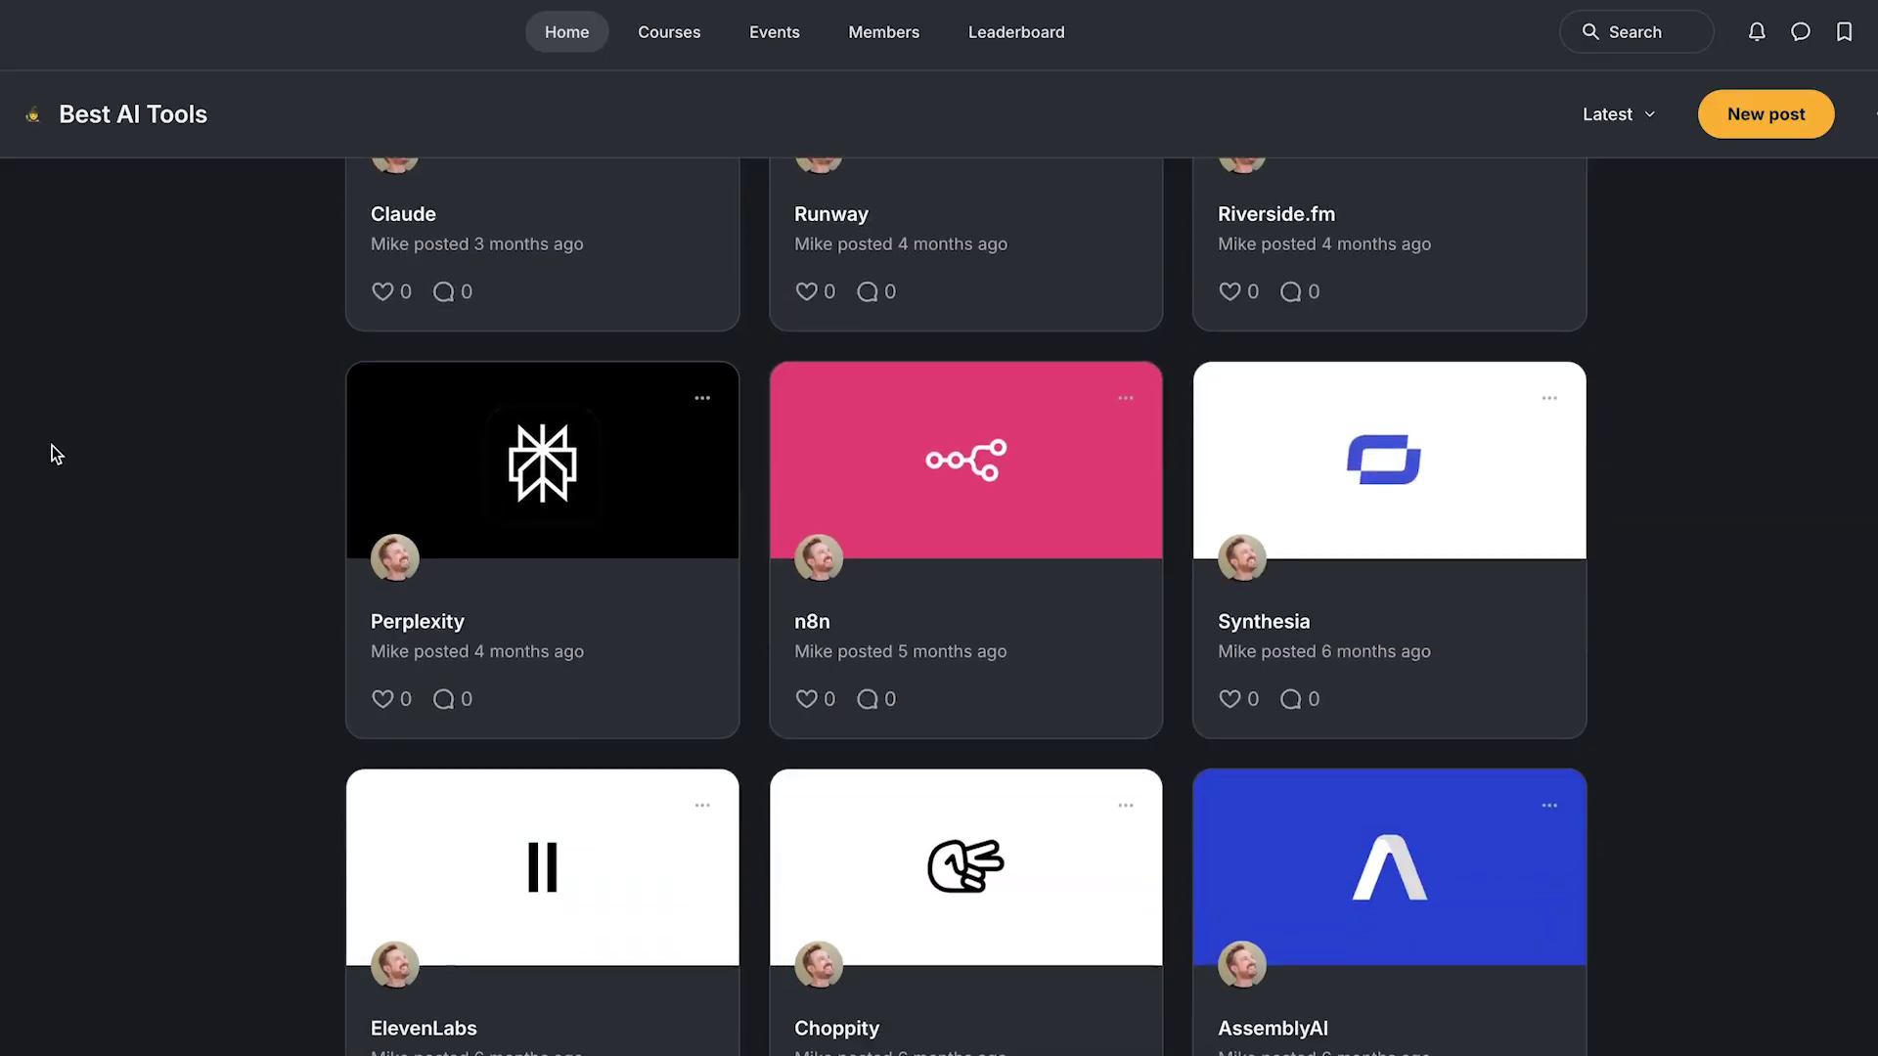
scroll(51, 444, "down", 1)
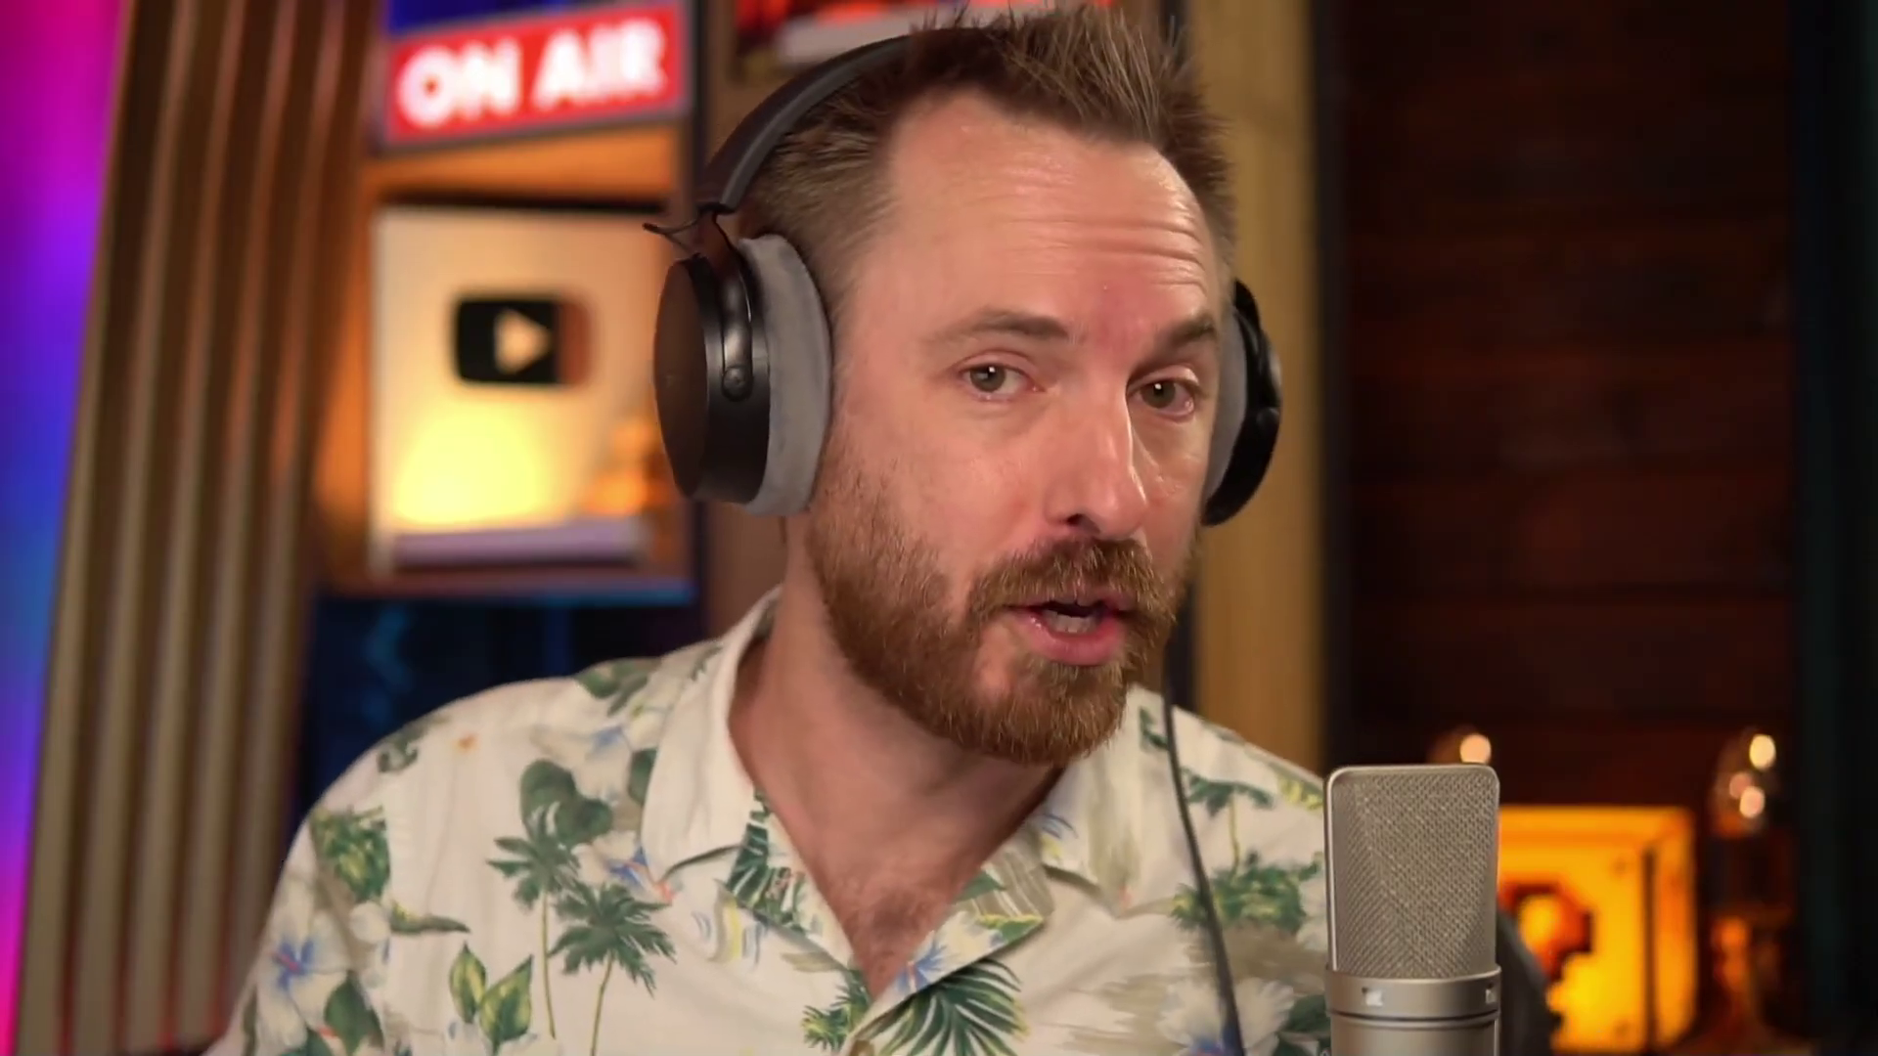